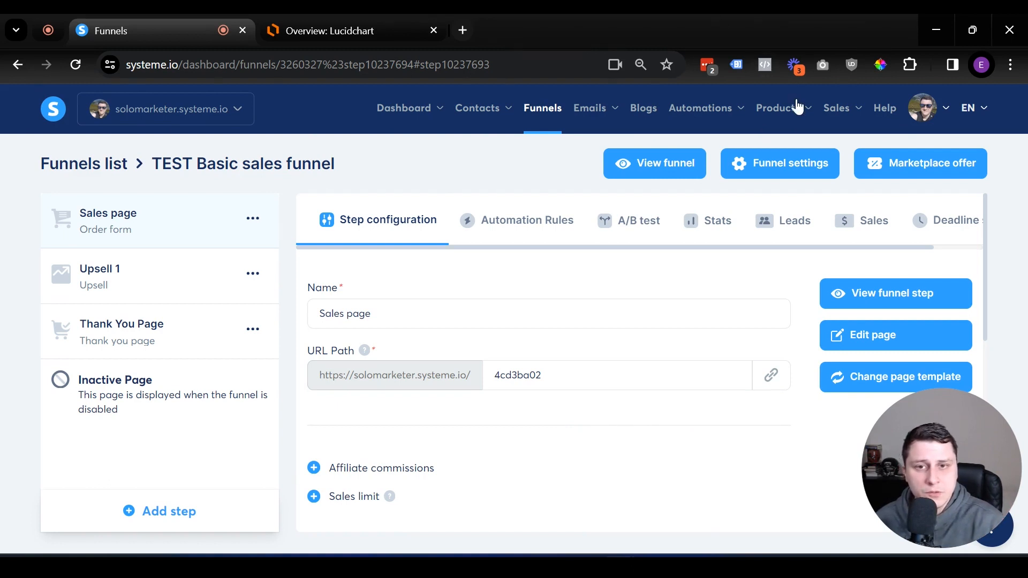
- Add a funnel step named "Downsell" of type Downsell to the TEST Basic sales funnel
mouse_move(793, 107)
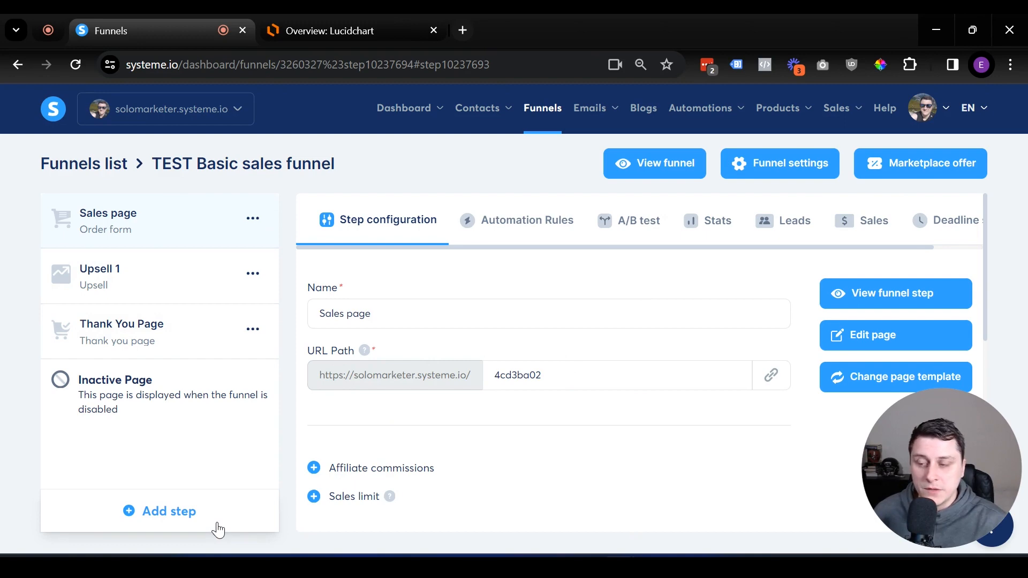
click(176, 518)
click(369, 288)
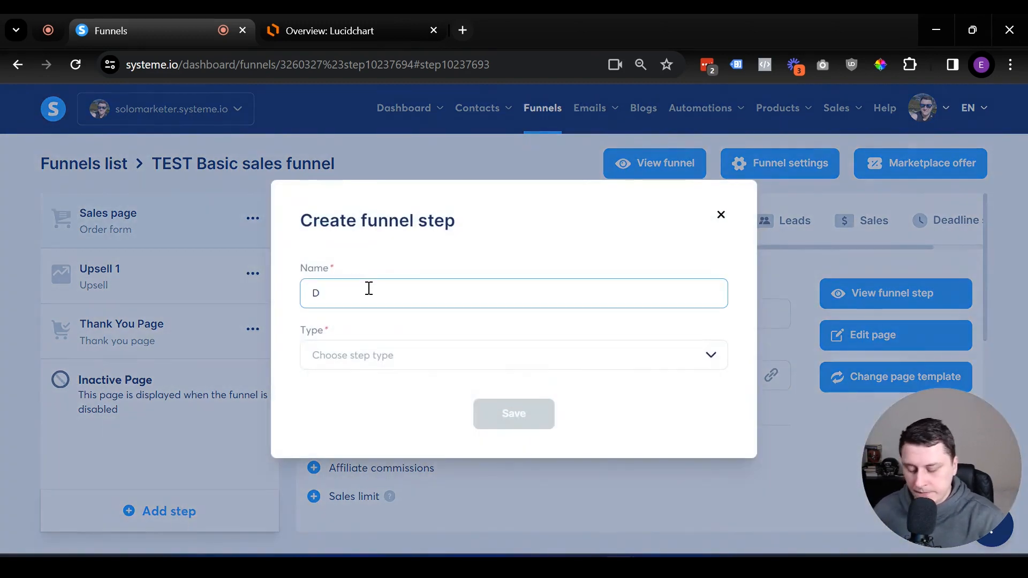
text(Downsell)
click(362, 363)
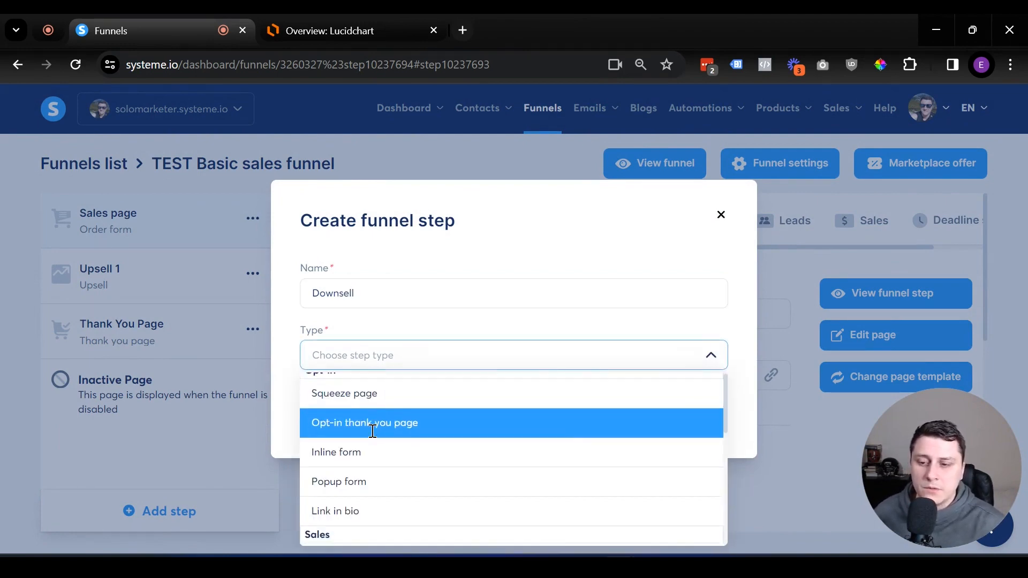
scroll(373, 431, down, 5)
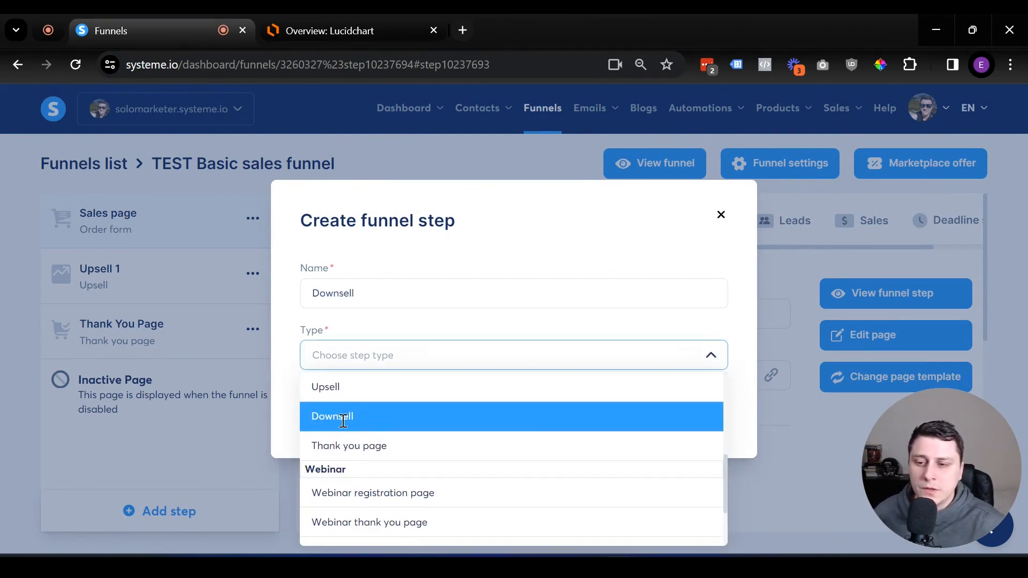
click(343, 421)
click(529, 413)
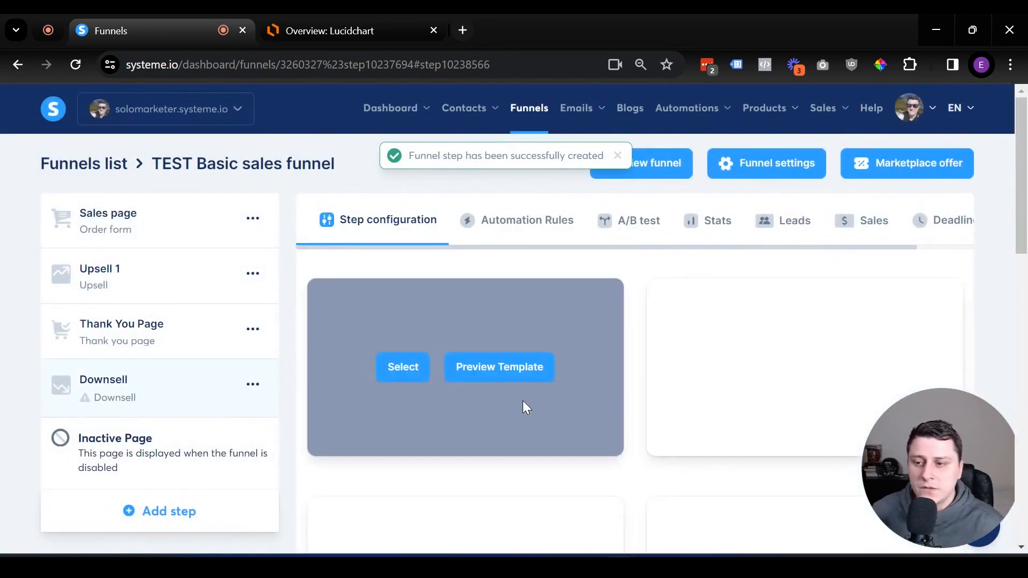
- Show 30 downsell templates at a time, browse them and preview the "Book One-On-One Coaching Sessions" template
scroll(725, 363, down, 10)
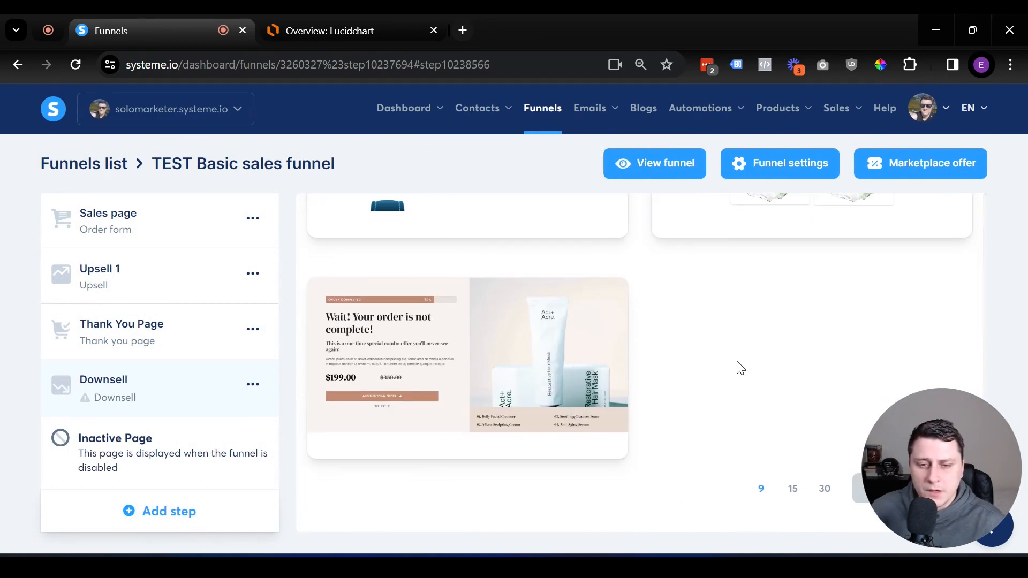
click(825, 488)
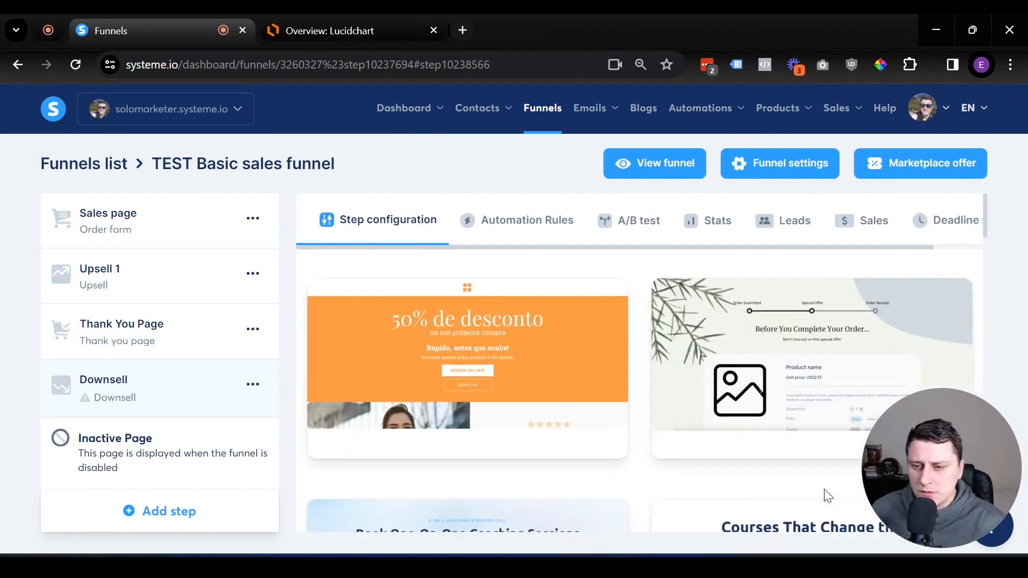
scroll(632, 425, down, 10)
scroll(645, 425, down, 4)
scroll(645, 425, up, 15)
mouse_move(443, 338)
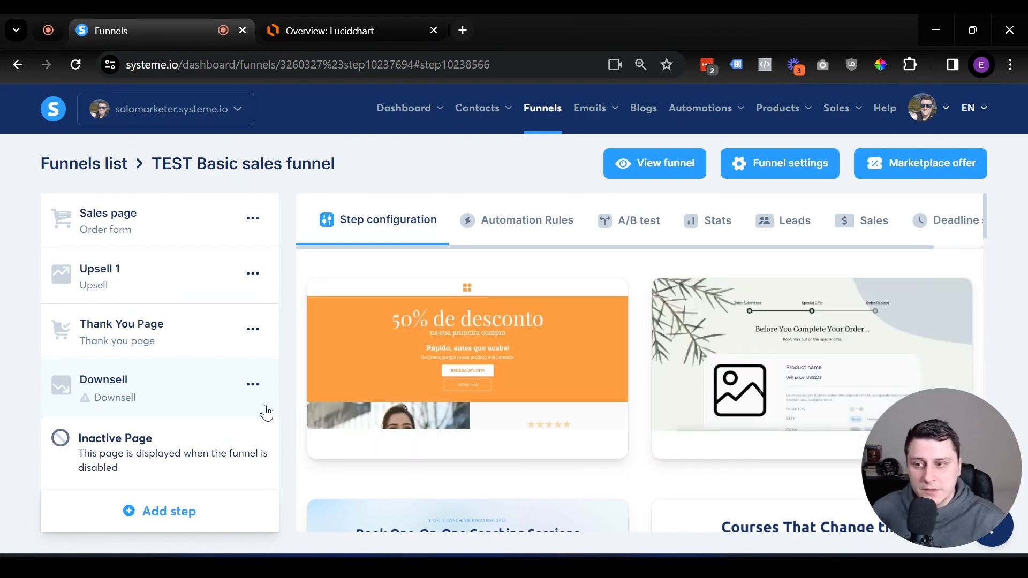
scroll(616, 399, down, 4)
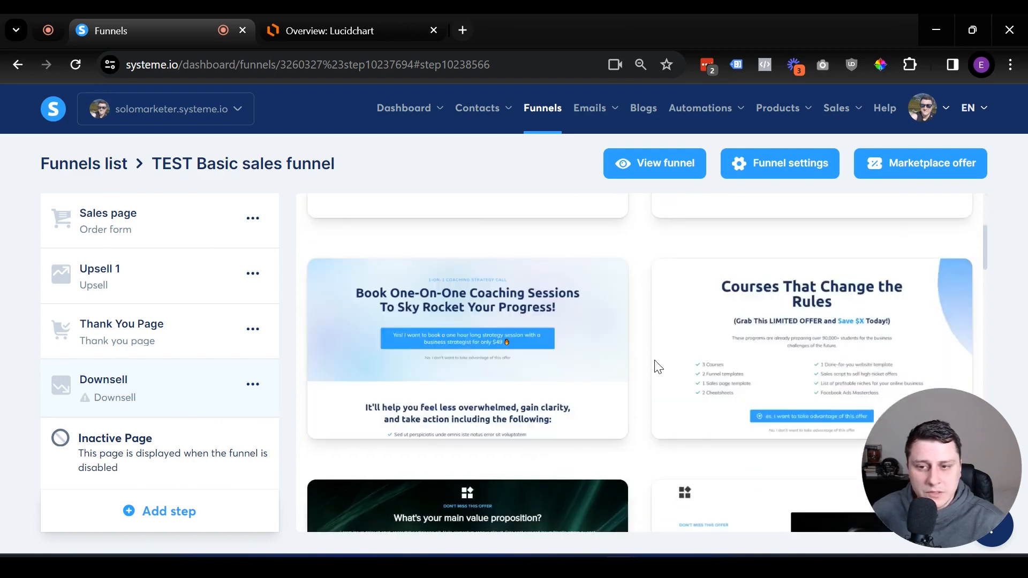
click(525, 347)
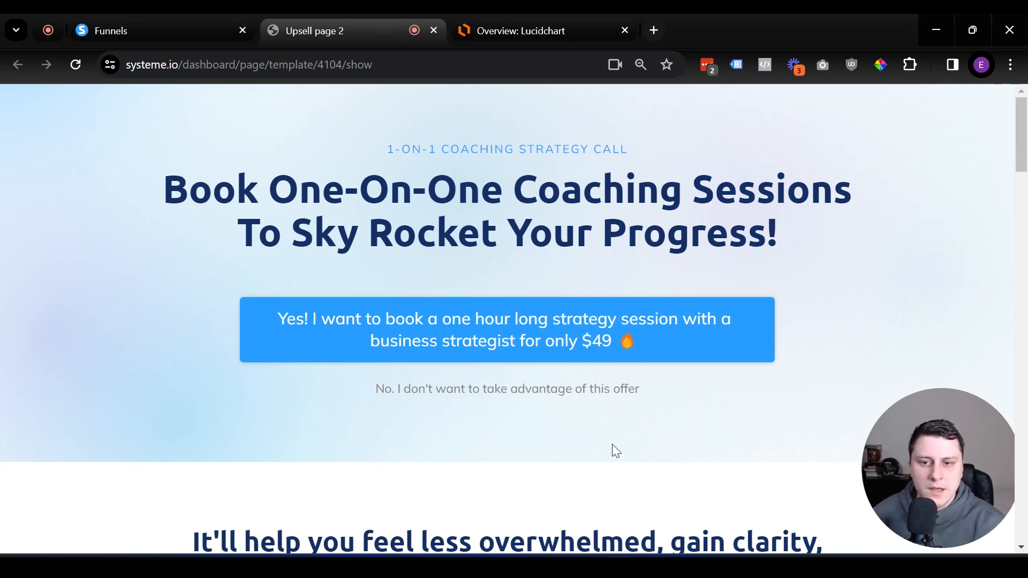
click(433, 32)
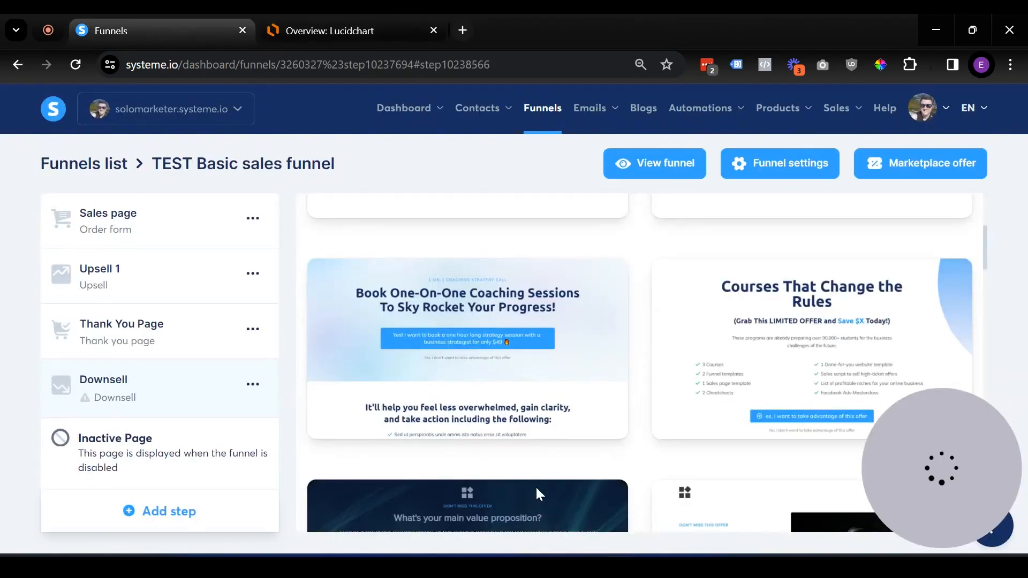
- Apply the dark blue "WAIT! Special ONE TIME ONLY Offer" book template to the Downsell step and move the step above the Thank You Page
scroll(509, 441, down, 10)
scroll(509, 443, down, 5)
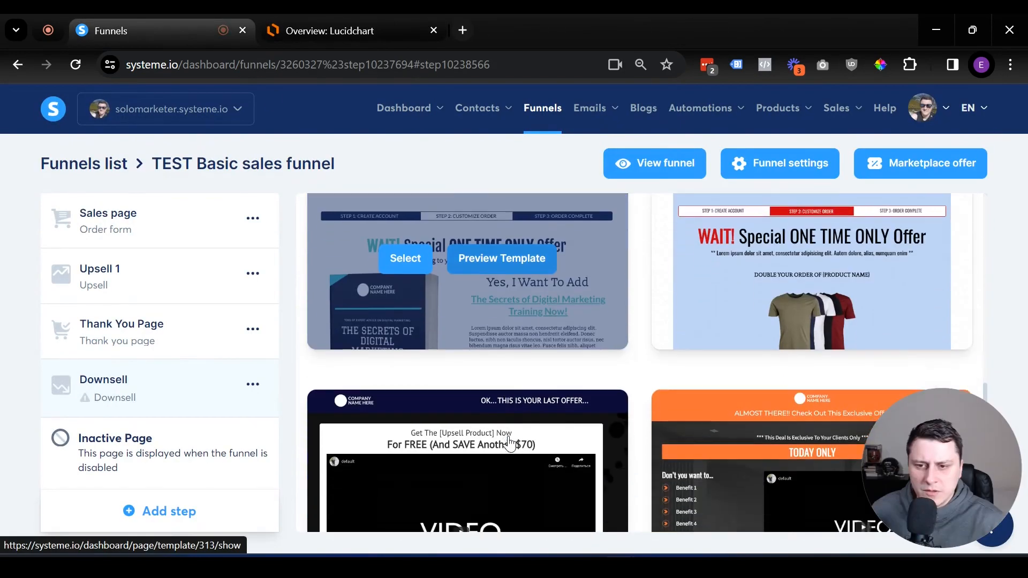
scroll(449, 323, up, 4)
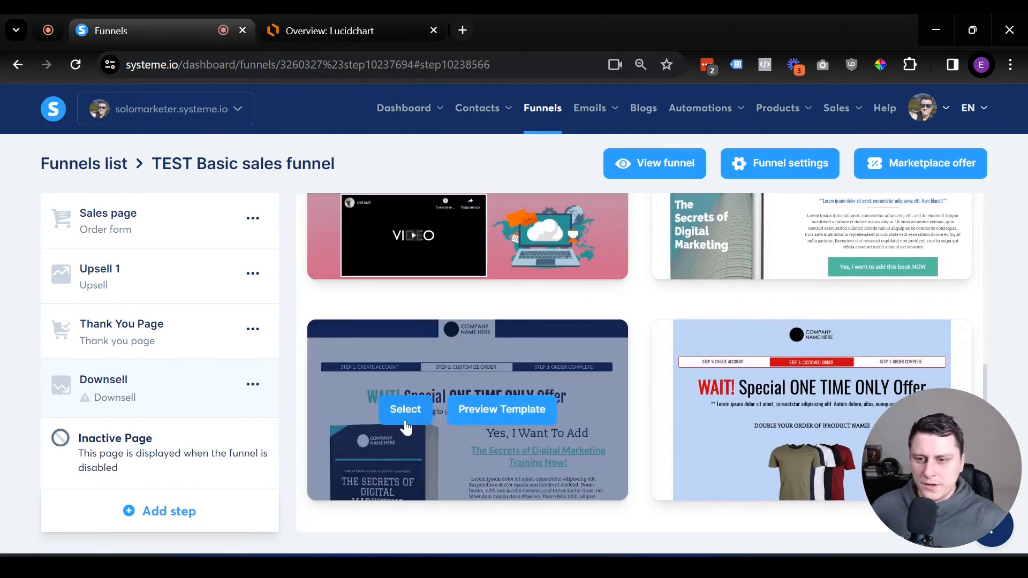
click(395, 405)
drag(110, 397, 116, 327)
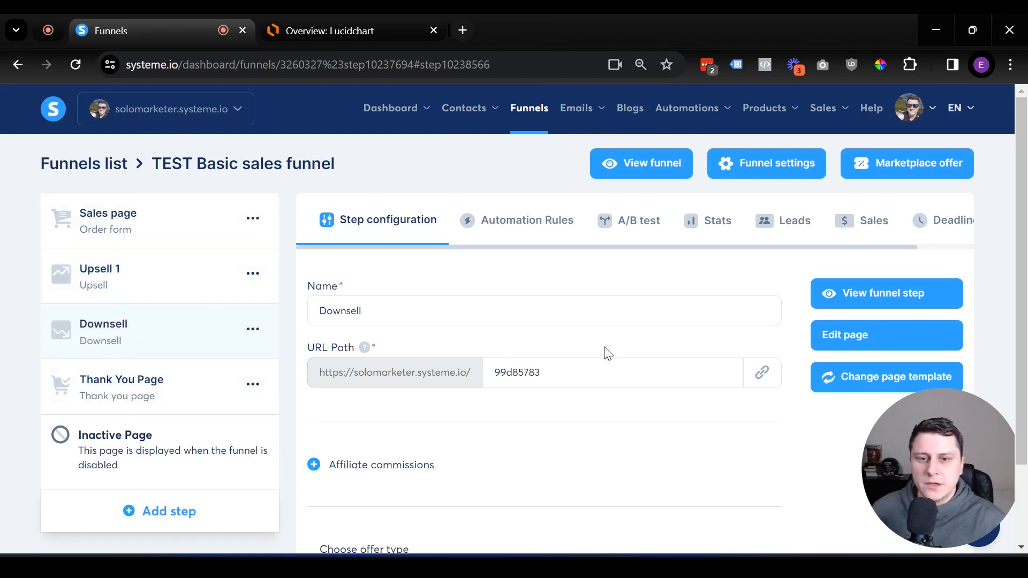
- Open the Downsell page for editing and delete the header's logo image and the empty dark blue header section
click(838, 345)
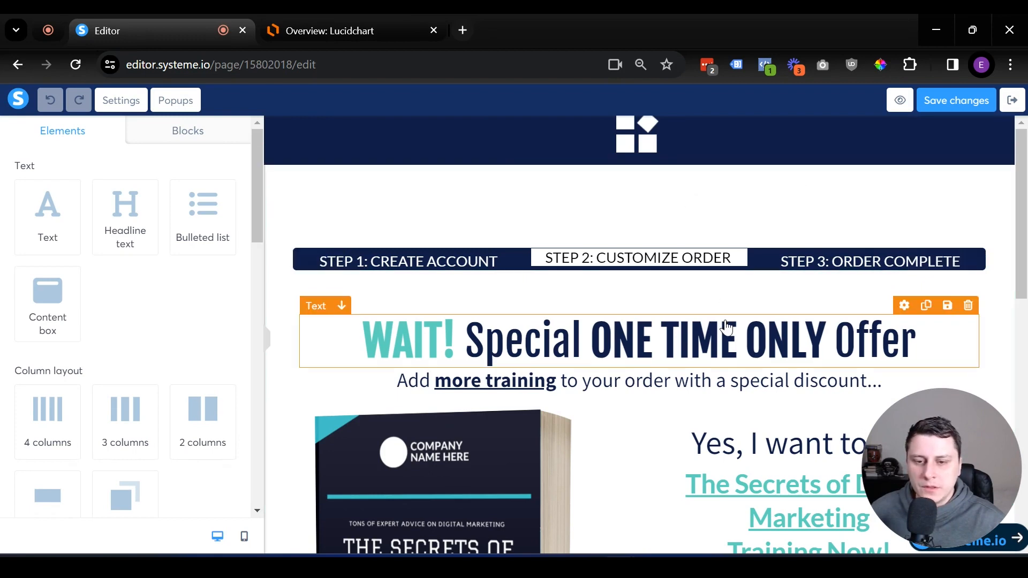
scroll(726, 328, down, 1)
scroll(727, 328, up, 1)
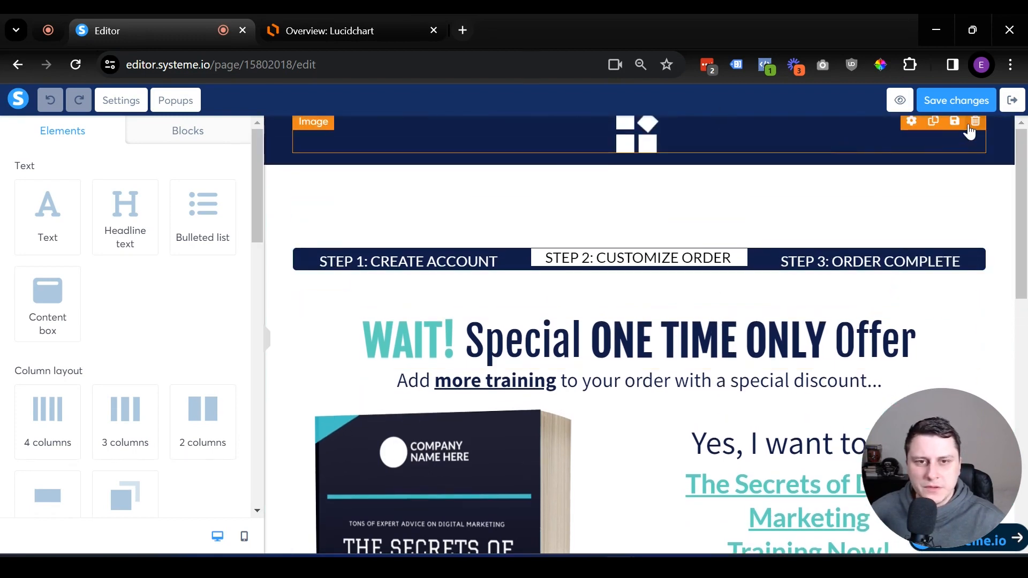
click(974, 123)
click(608, 168)
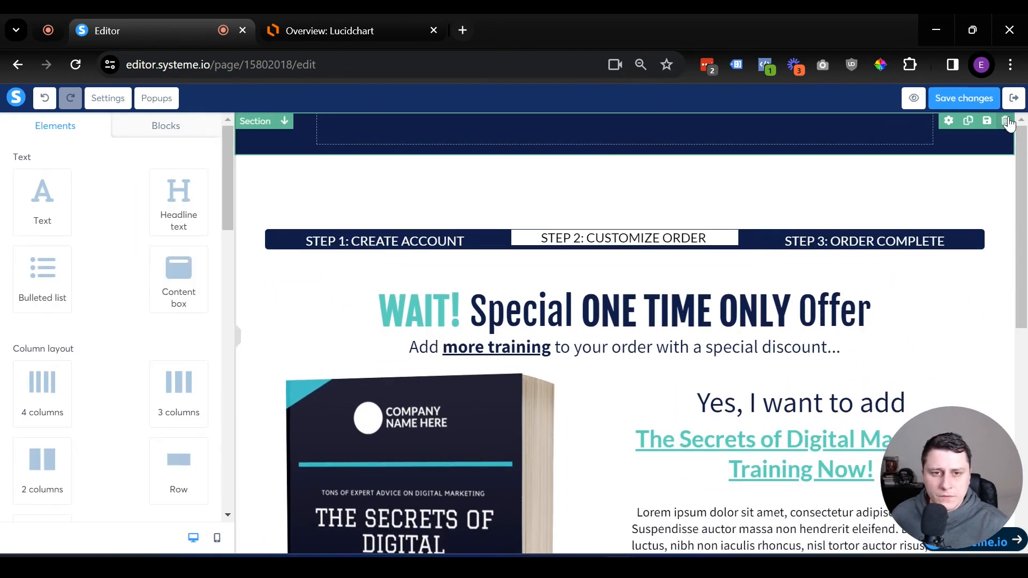
click(1007, 122)
click(609, 169)
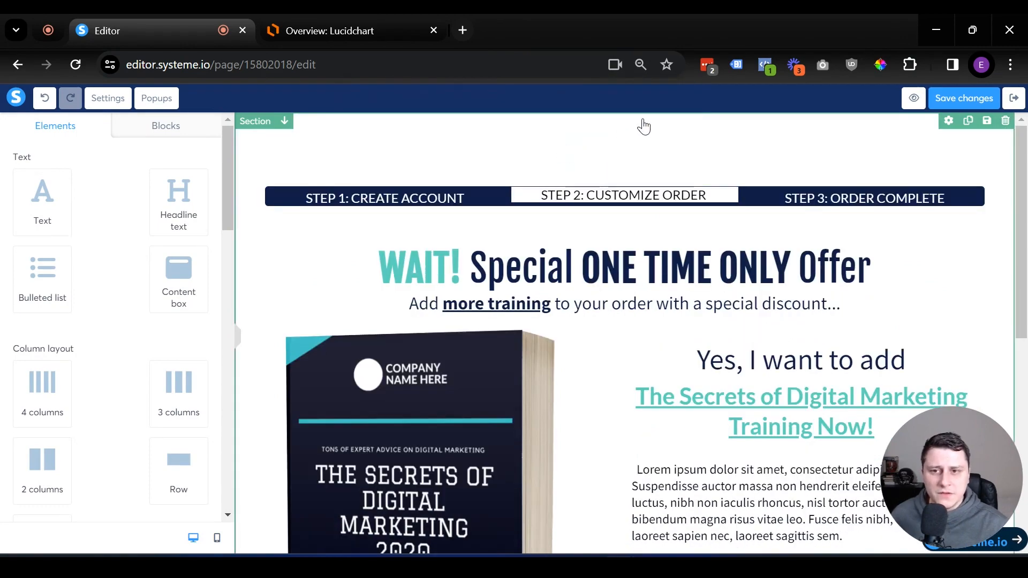
- Review the downsell page layout, including the order progress bar and the one-time offer headline
scroll(491, 359, down, 6)
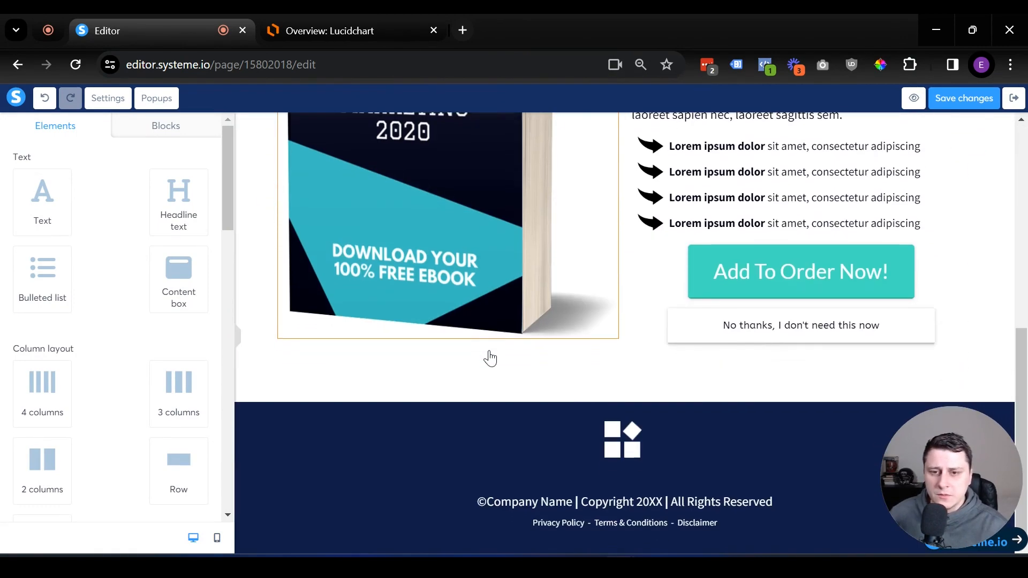
scroll(466, 351, up, 7)
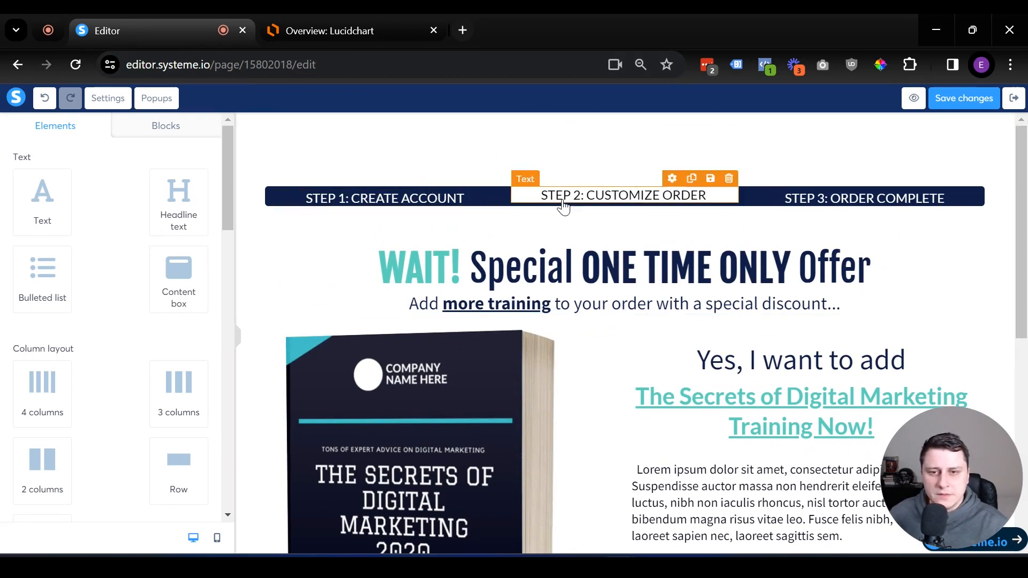
click(363, 202)
click(401, 246)
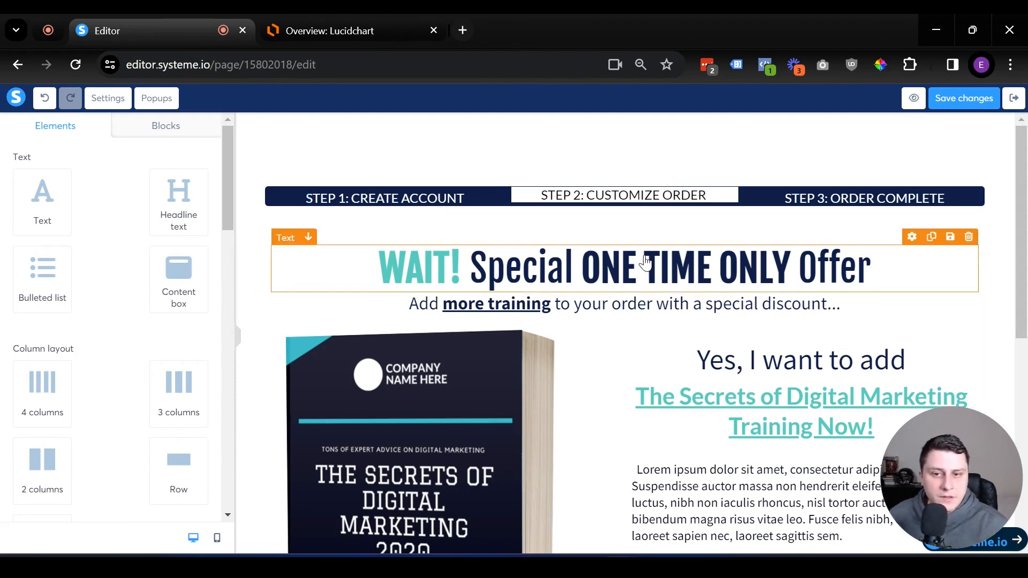
click(630, 274)
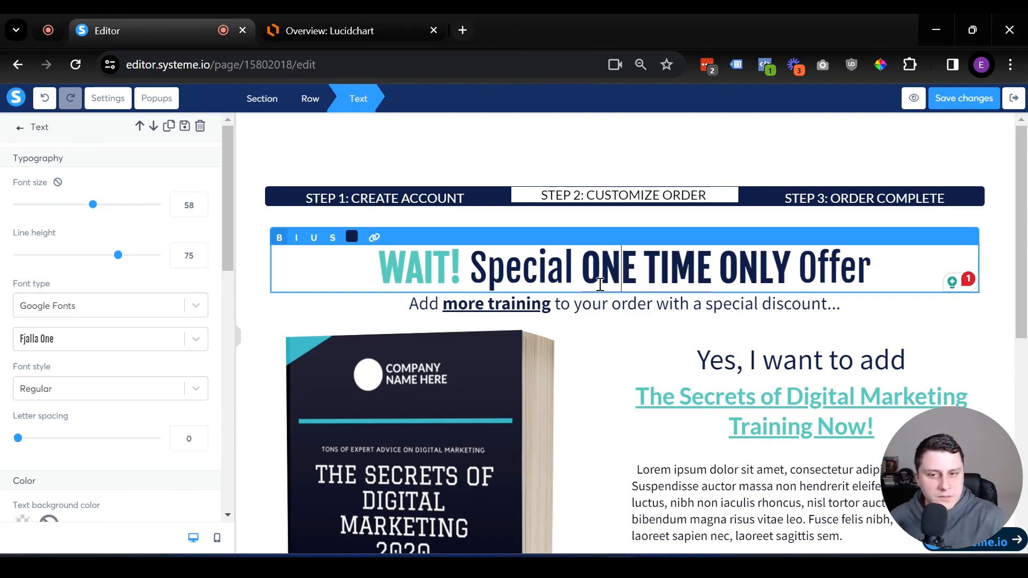
mouse_move(644, 284)
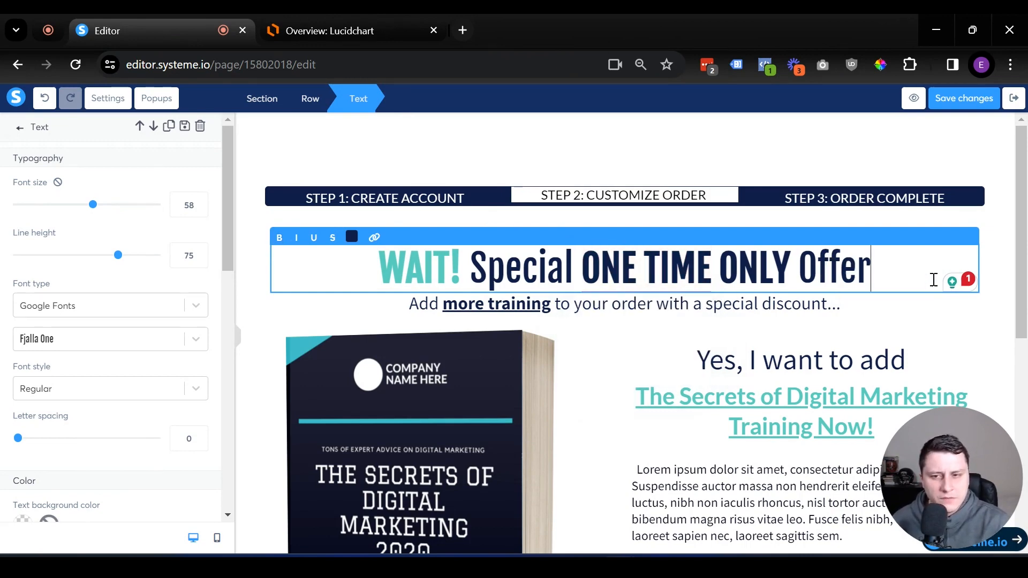
- Insert "80%" before the word "discount" in the line below the headline
click(659, 308)
click(654, 313)
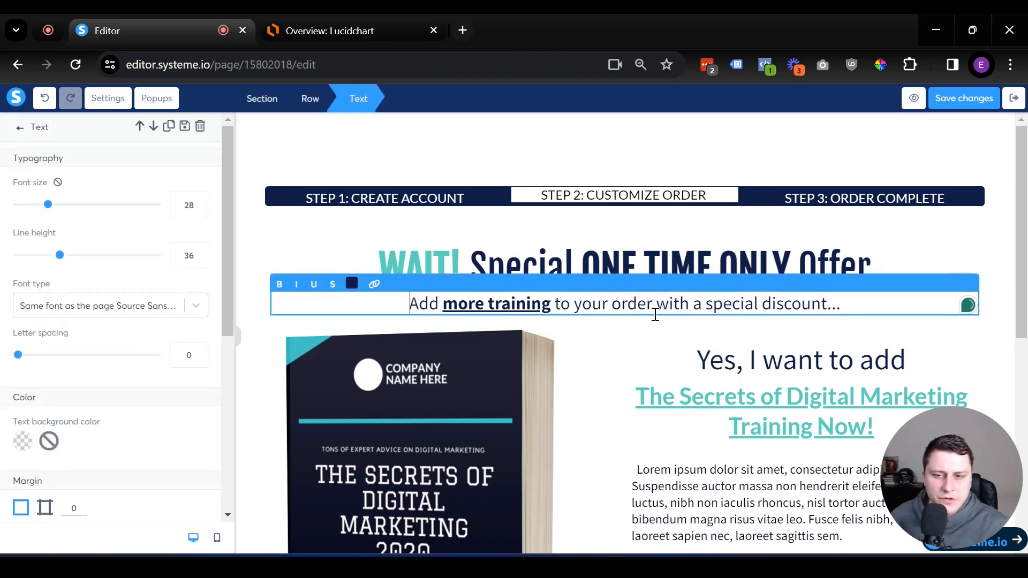
click(759, 303)
text(80)
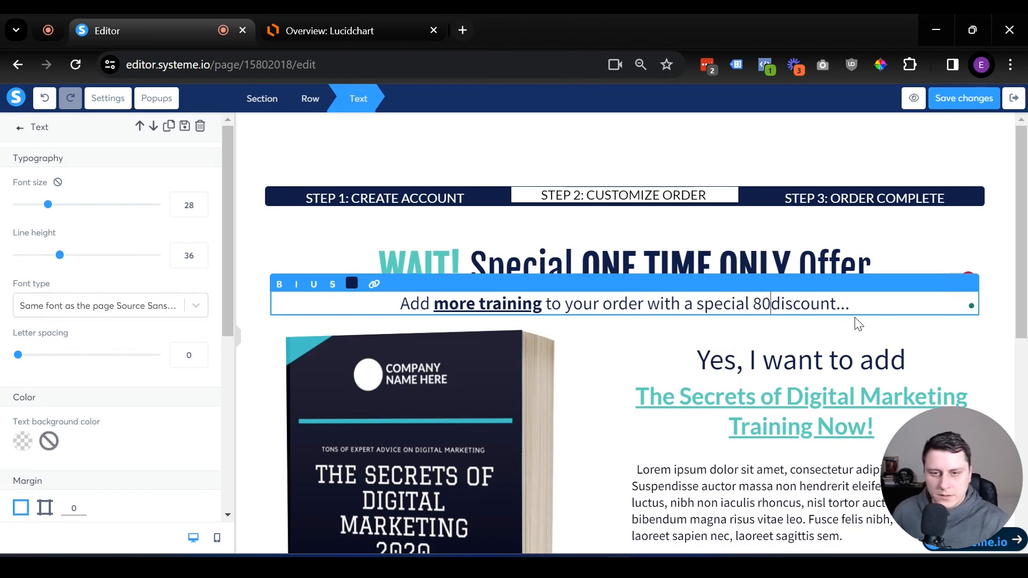
text(%)
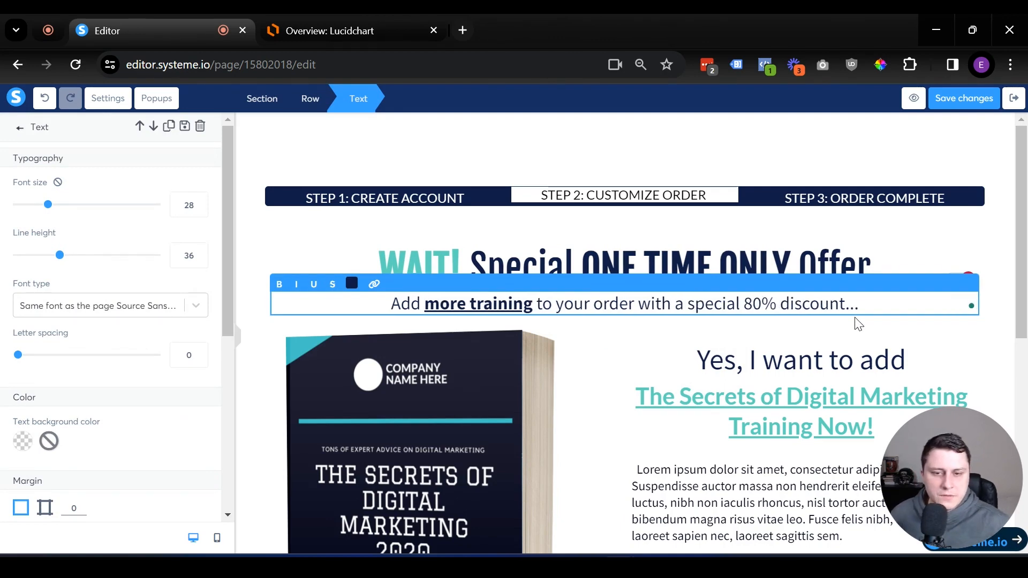
click(810, 410)
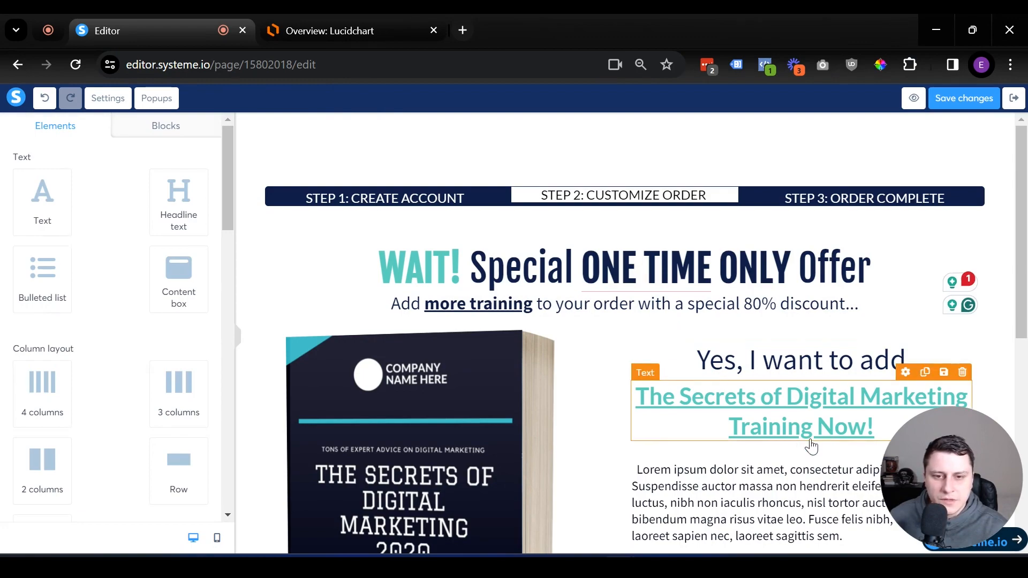
- Look over the page's book image, offer title, description, bullet points and order buttons
scroll(812, 446, down, 7)
scroll(739, 356, up, 2)
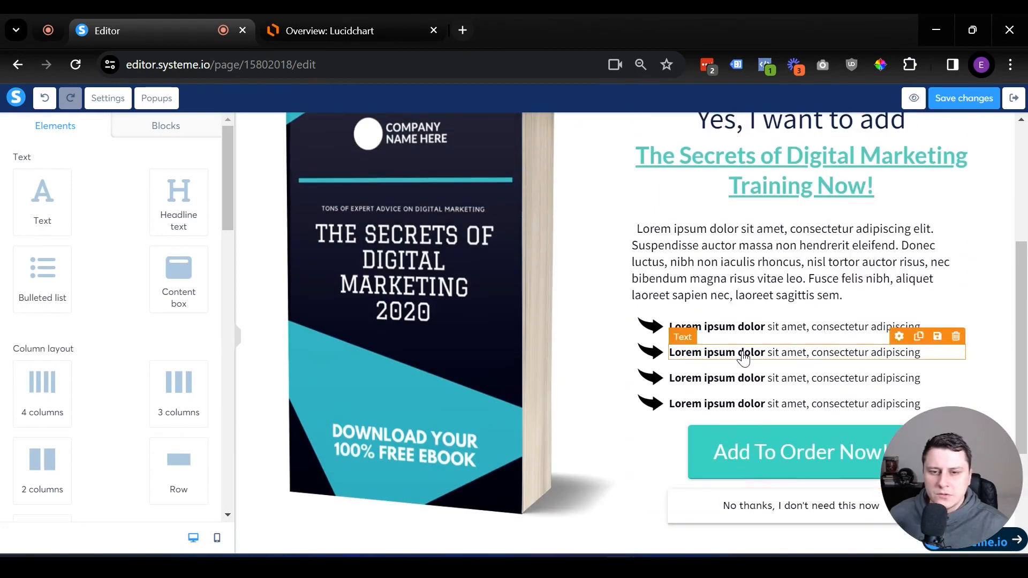
scroll(744, 358, down, 3)
scroll(683, 333, up, 7)
scroll(452, 310, down, 4)
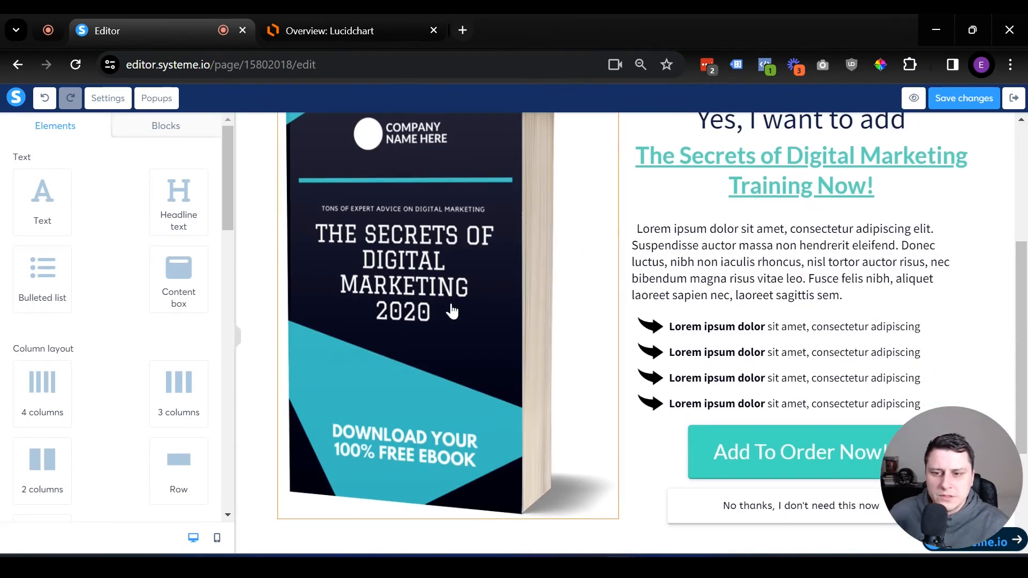
scroll(512, 255, up, 3)
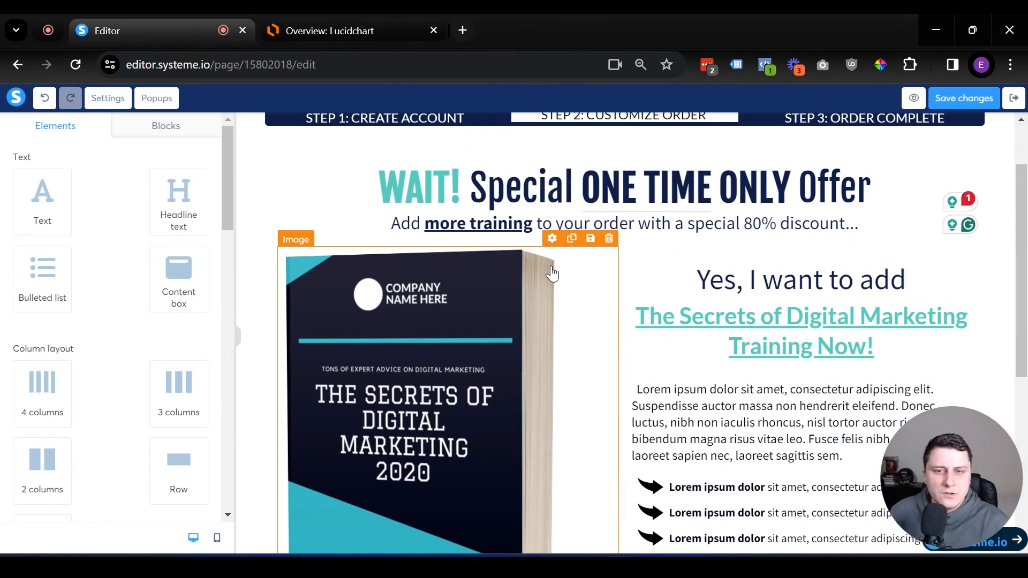
scroll(718, 229, down, 3)
scroll(684, 238, up, 6)
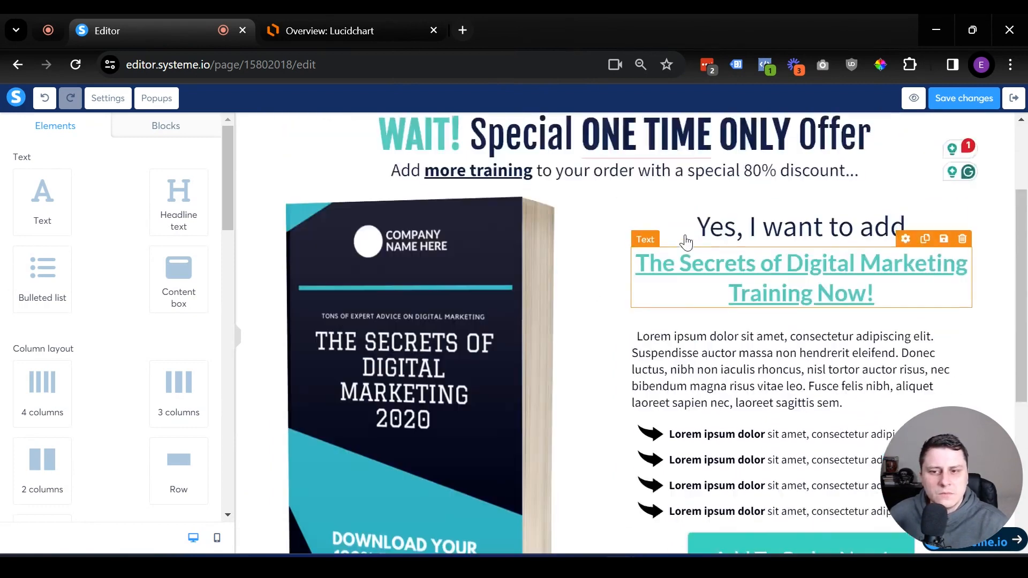
scroll(614, 310, down, 2)
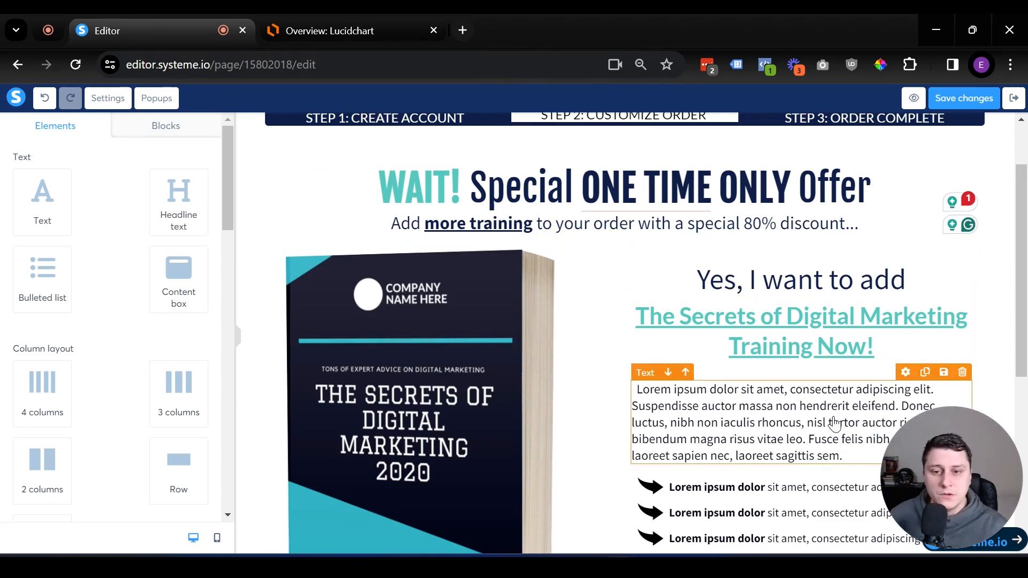
- Replace the first bullet point's placeholder text with "Item #1 (Value: $497)"
scroll(825, 407, down, 3)
triple_click(778, 286)
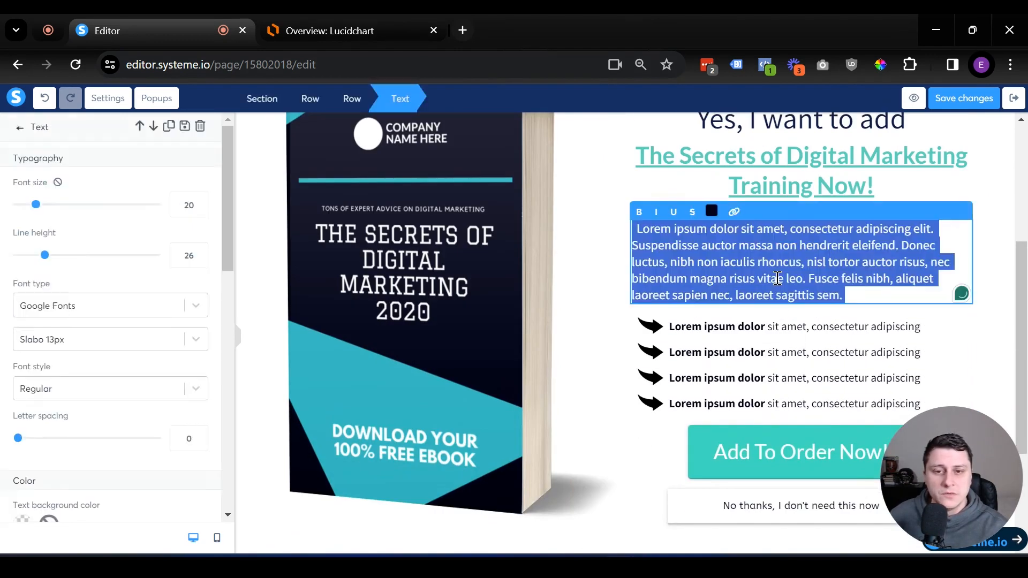
triple_click(822, 327)
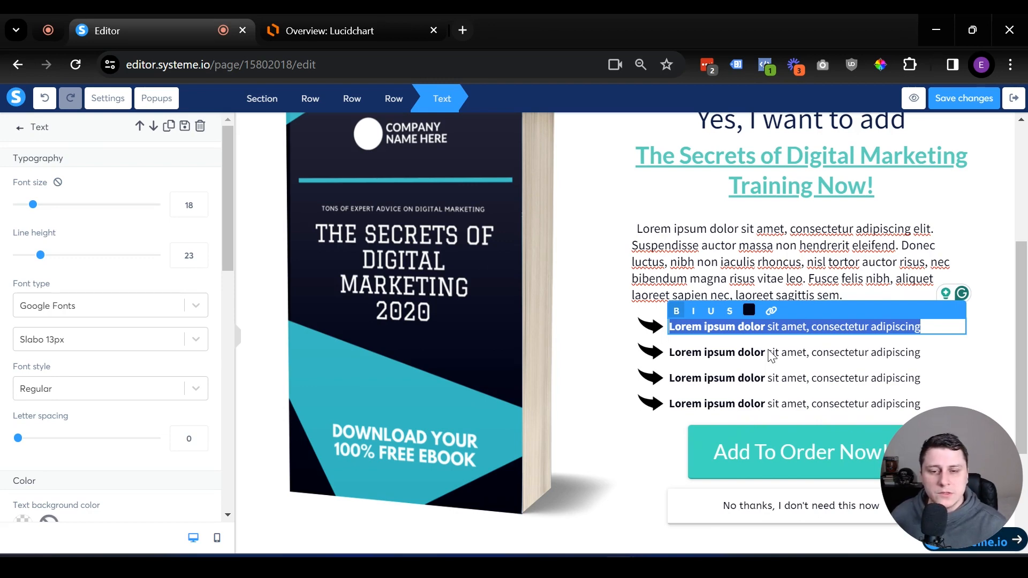
text(Item #1 (Valu)
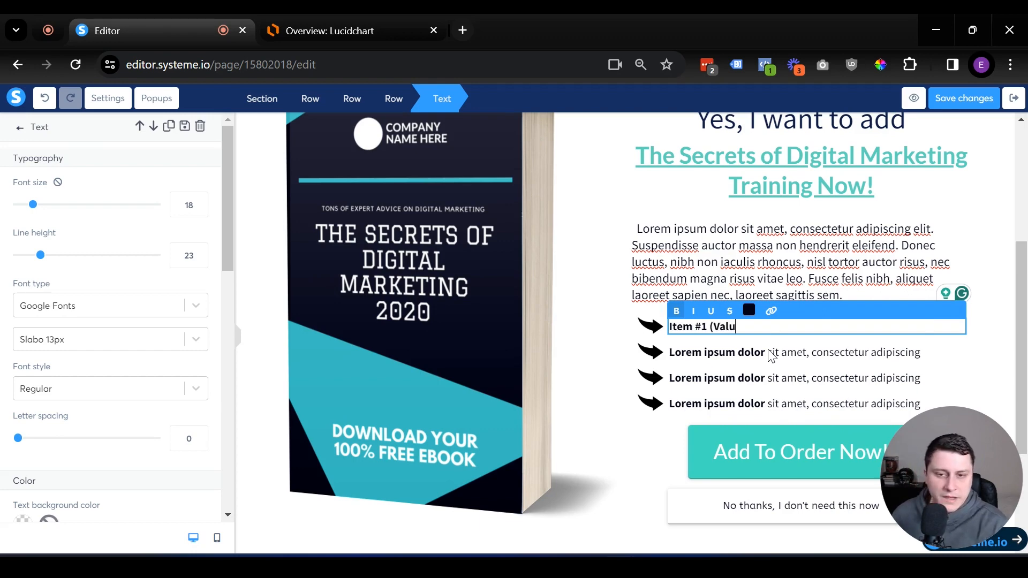
text(: $497()
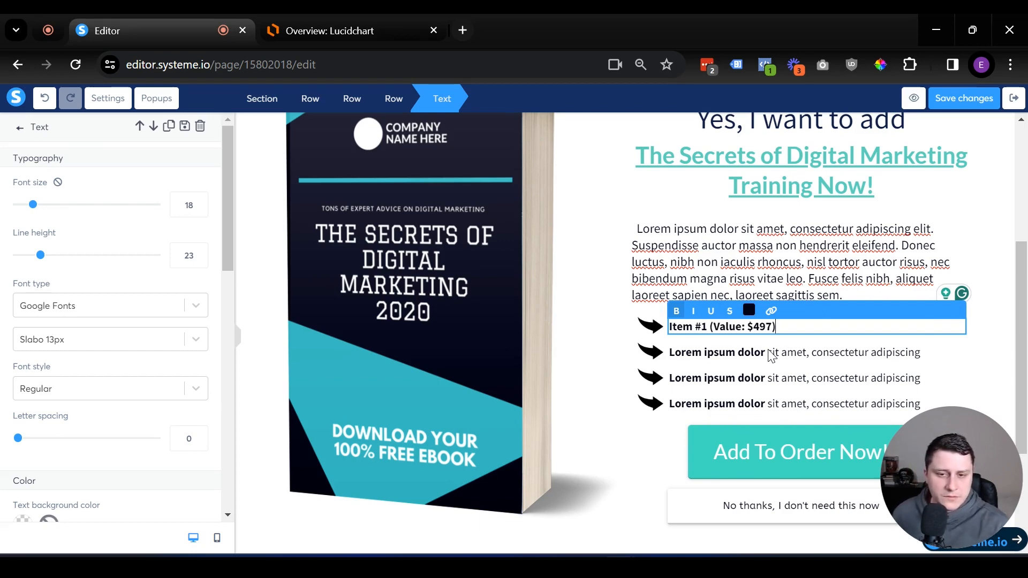
- Replace the second bullet point's placeholder text with "Item #2 (Value: $297)"
triple_click(774, 354)
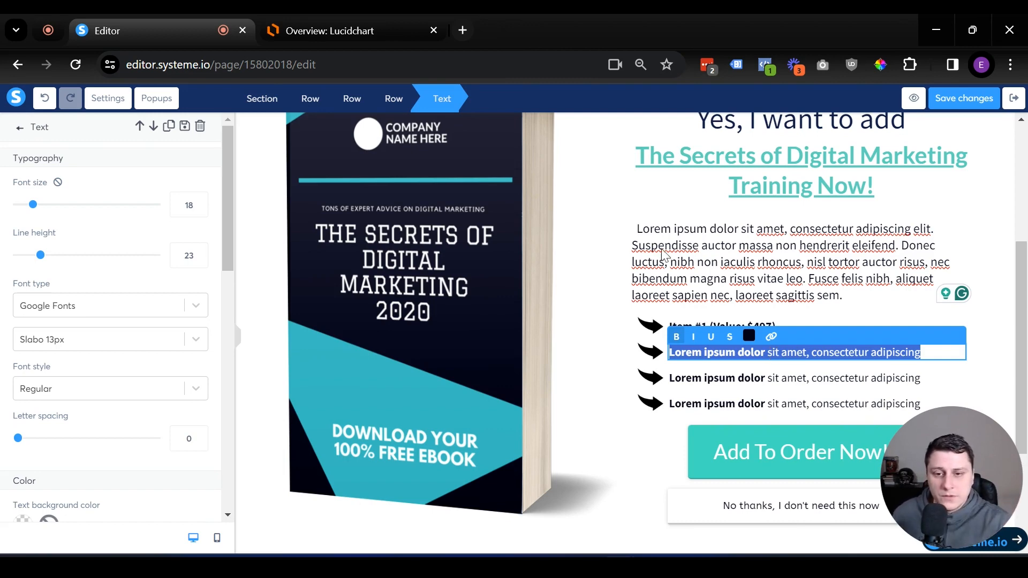
text(Item #2 (Value: $297)
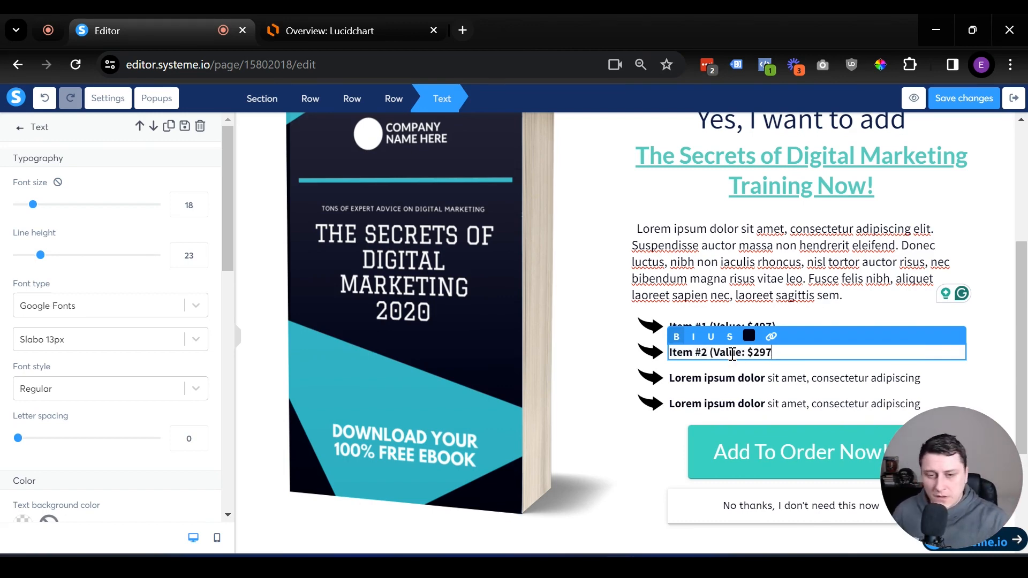
text())
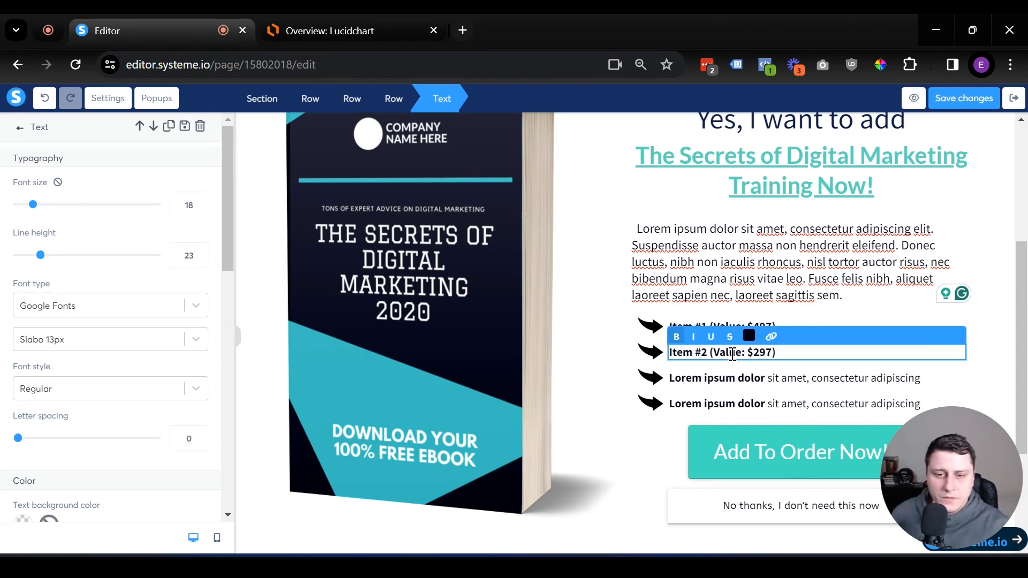
click(611, 386)
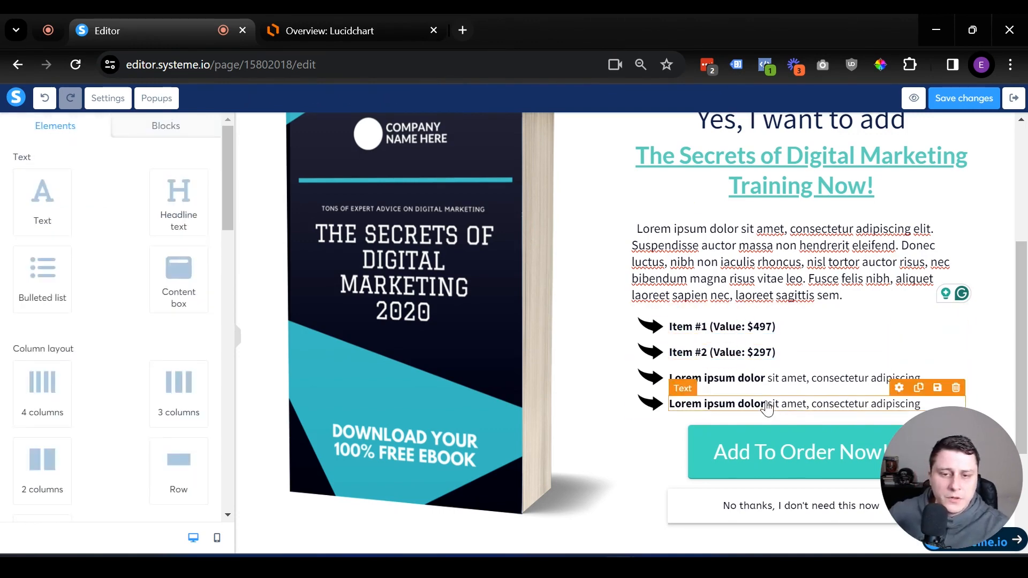
- Add a headline text element between the bullet points and the order button, reading "Total Value: $997"
scroll(787, 416, down, 2)
drag(167, 206, 810, 345)
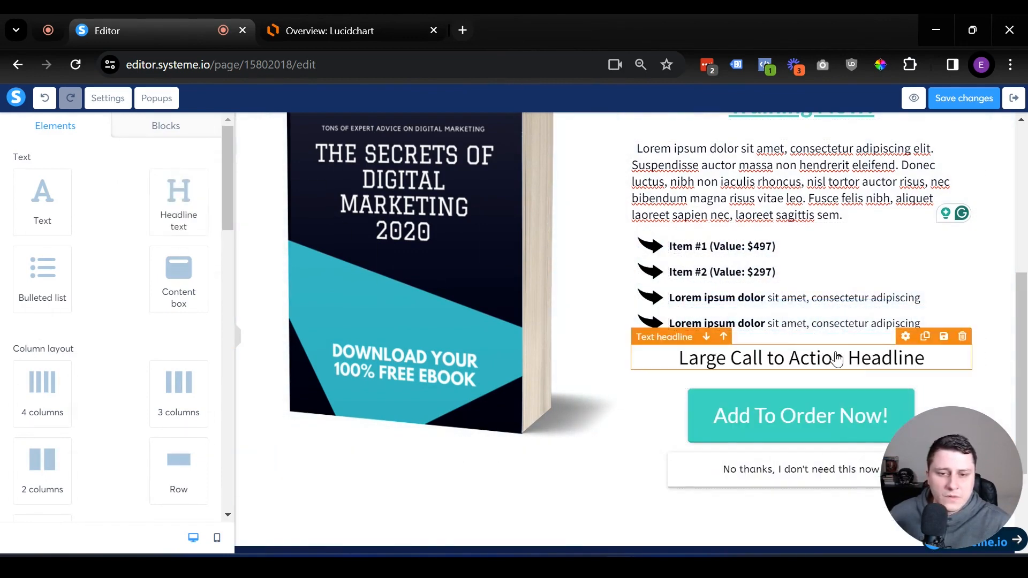
triple_click(837, 359)
key(BackSpace)
text(Total Value:)
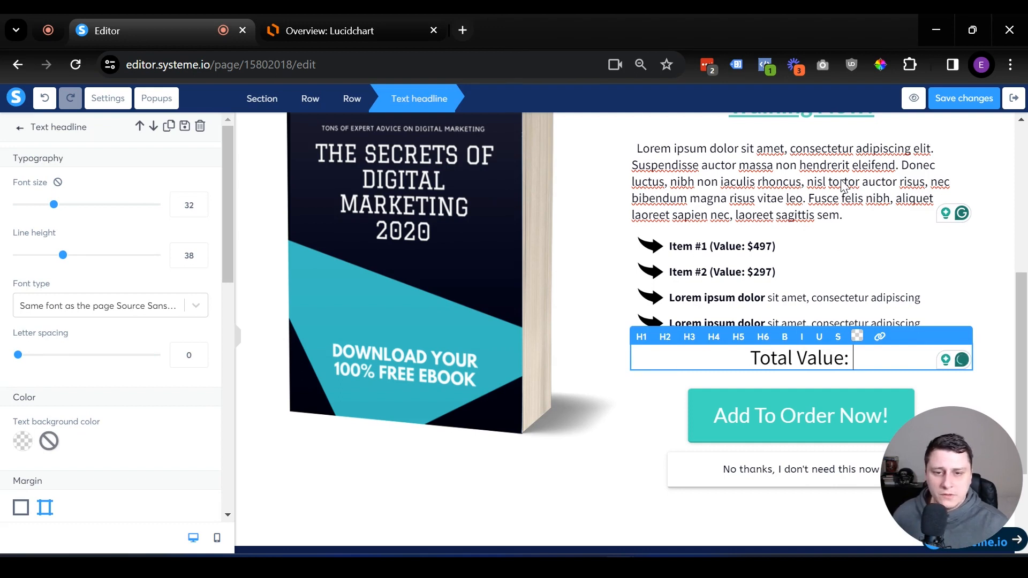
text( 997)
key(Left)
key(Left)
key(Left)
text($)
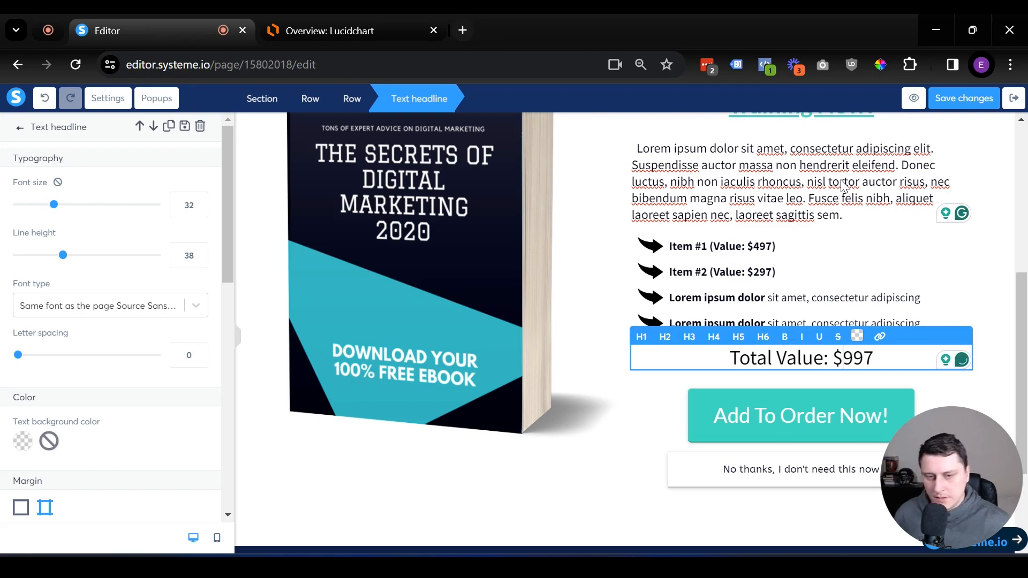
- Format the total value headline as H1 and make its text bold
click(643, 338)
triple_click(834, 360)
key(ctrl+b)
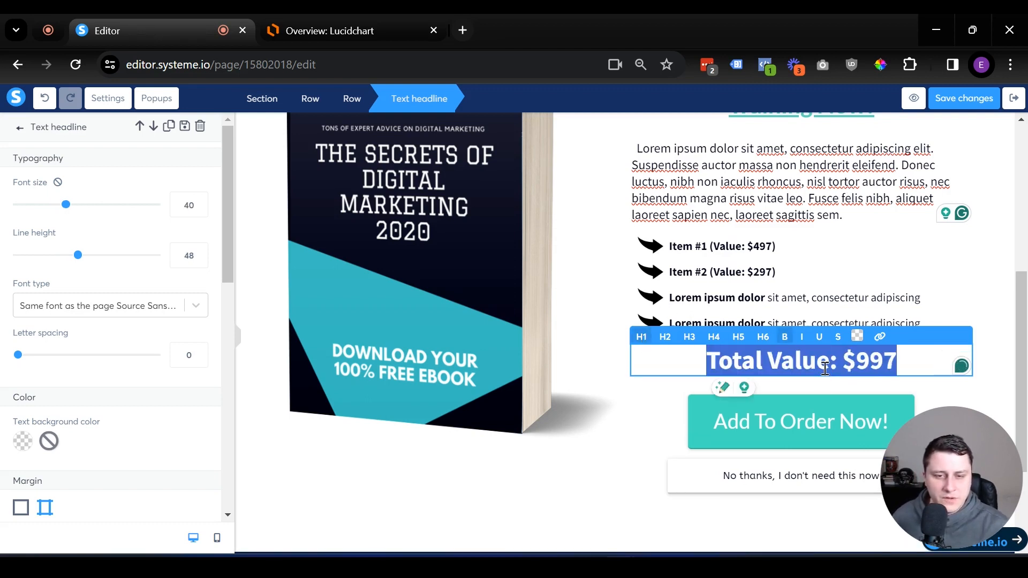
click(667, 402)
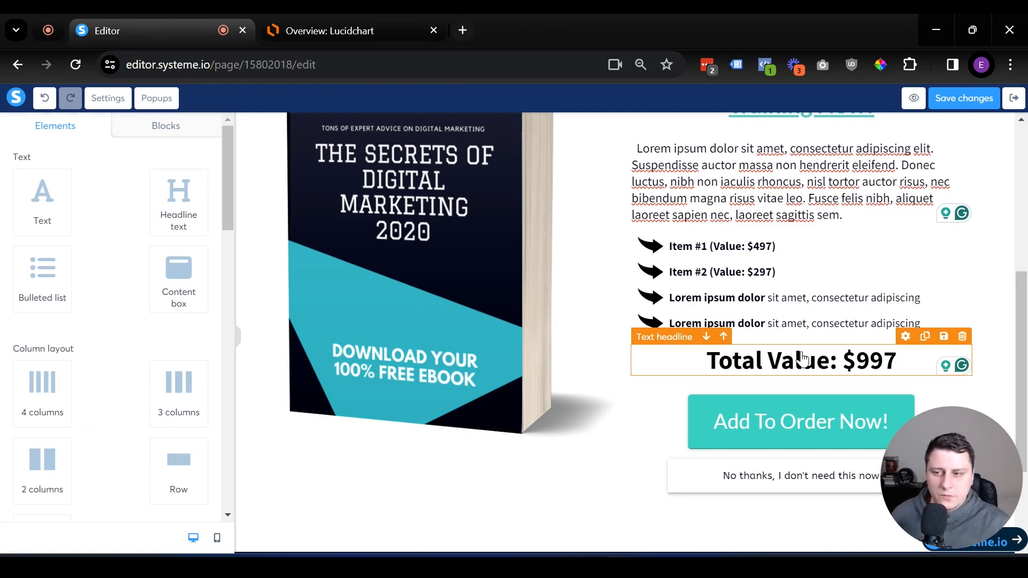
- Duplicate the total value headline and change the copy's text to "Today: 3 easy payments of $67 per month"
click(926, 337)
triple_click(840, 403)
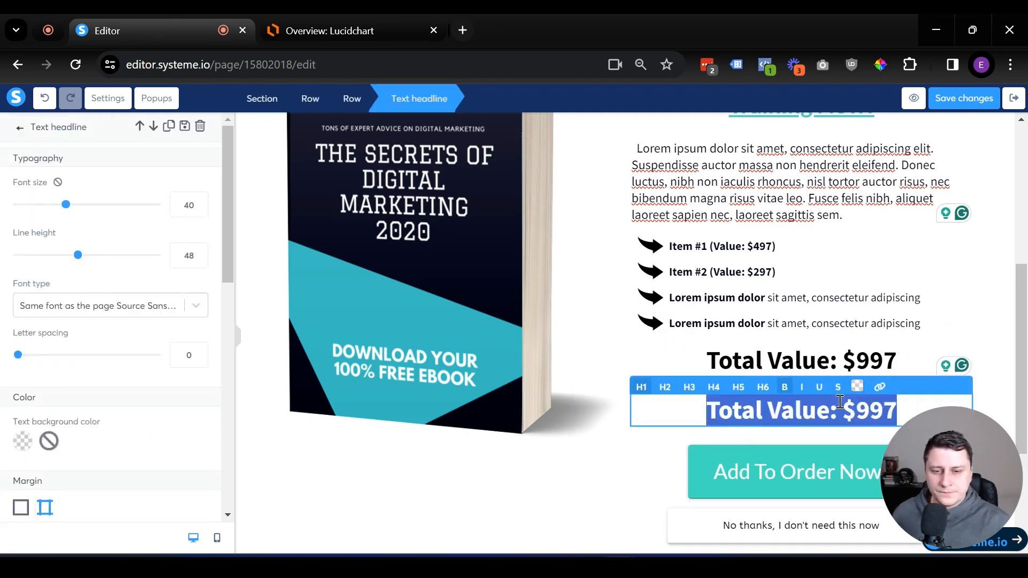
text(Today)
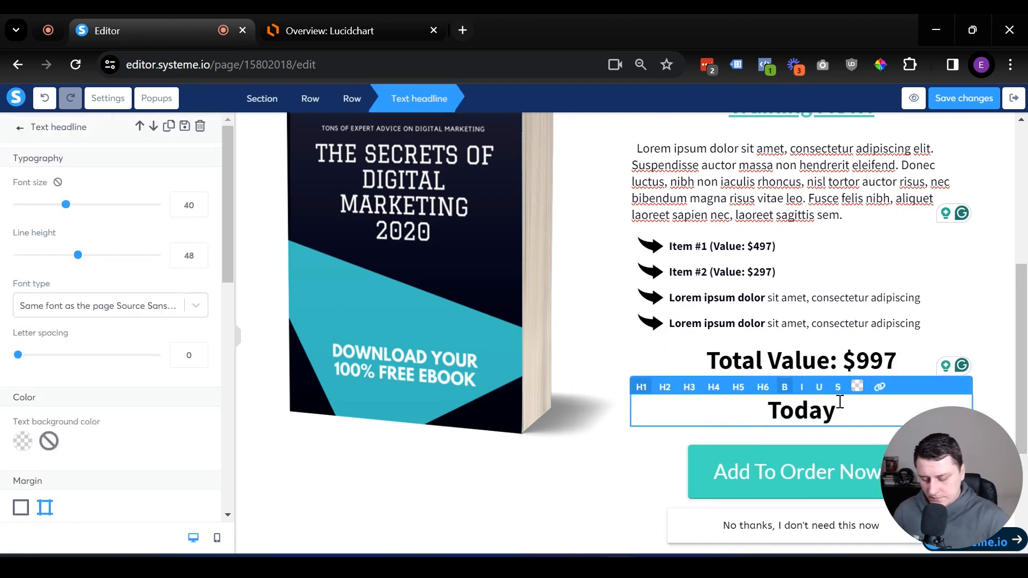
text(: Onl)
key(BackSpace)
key(BackSpace)
key(BackSpace)
text(3 easy)
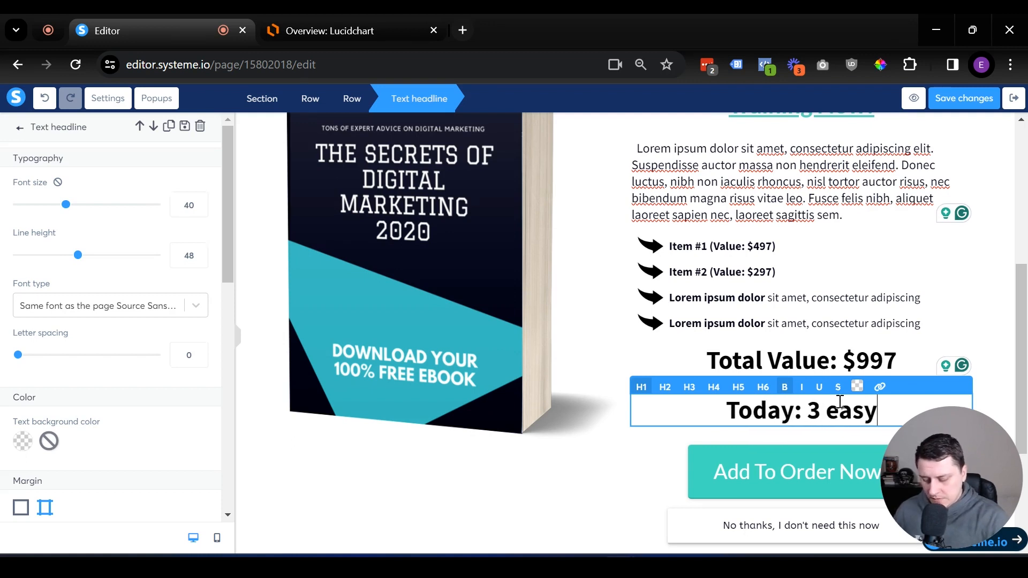
text( payments of)
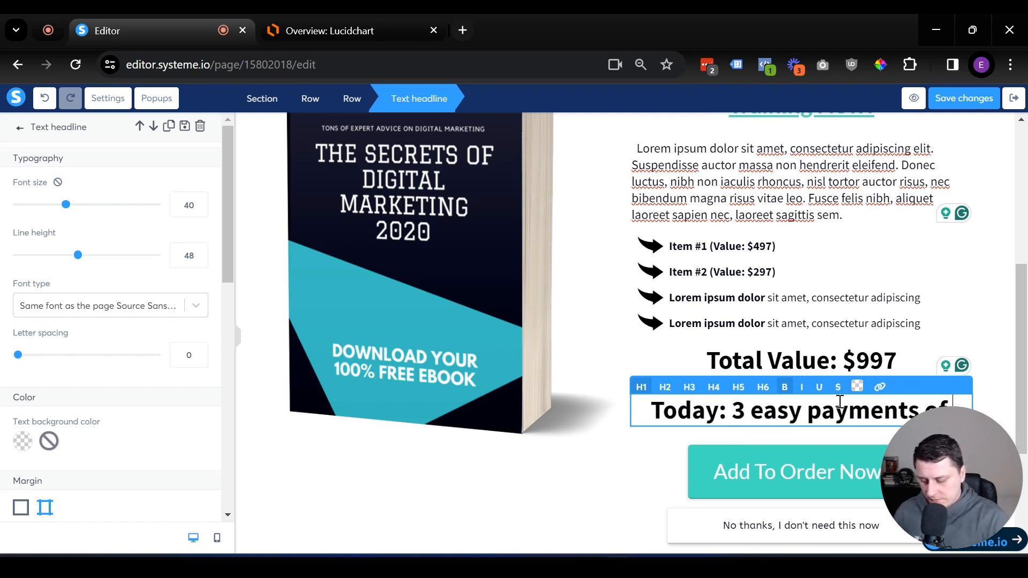
text( $67 per month)
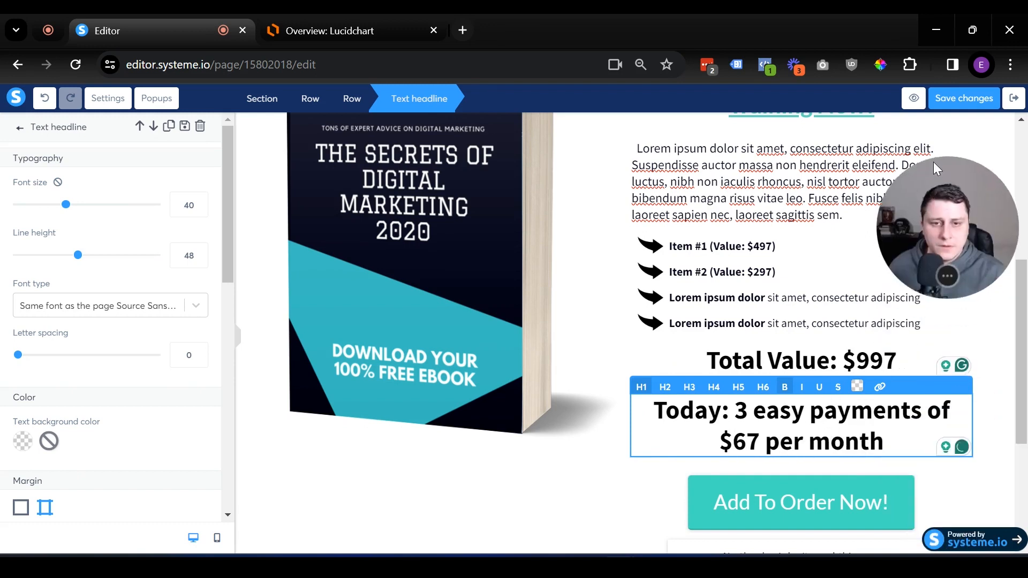
- Append "(80% discount)" to the end of the payment plan headline
text( *)
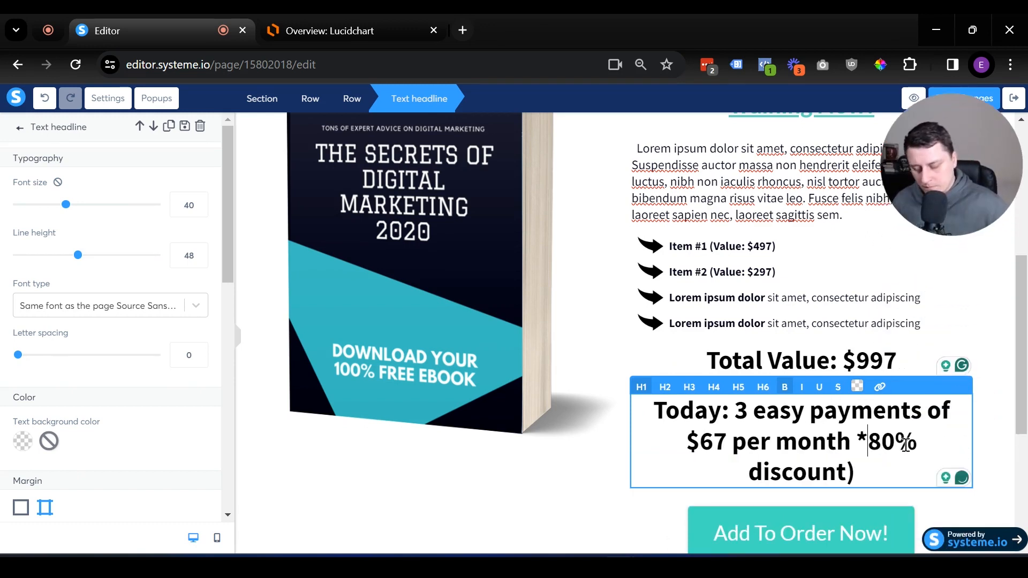
key(BackSpace)
text((80% discount)
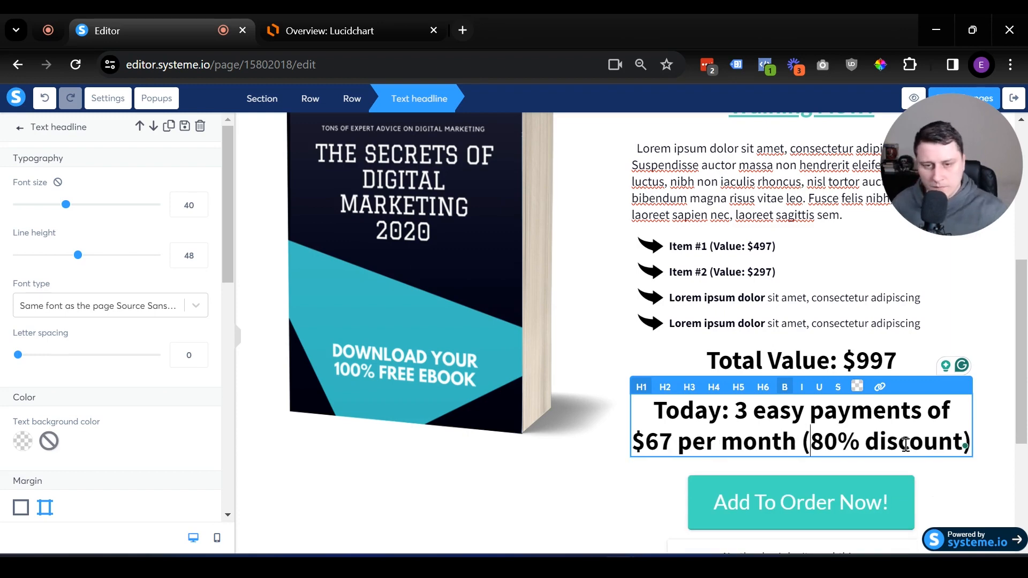
click(799, 506)
- Check the available offer elements and review the downsell page from its main headline to the pricing lines and order buttons
scroll(755, 475, down, 3)
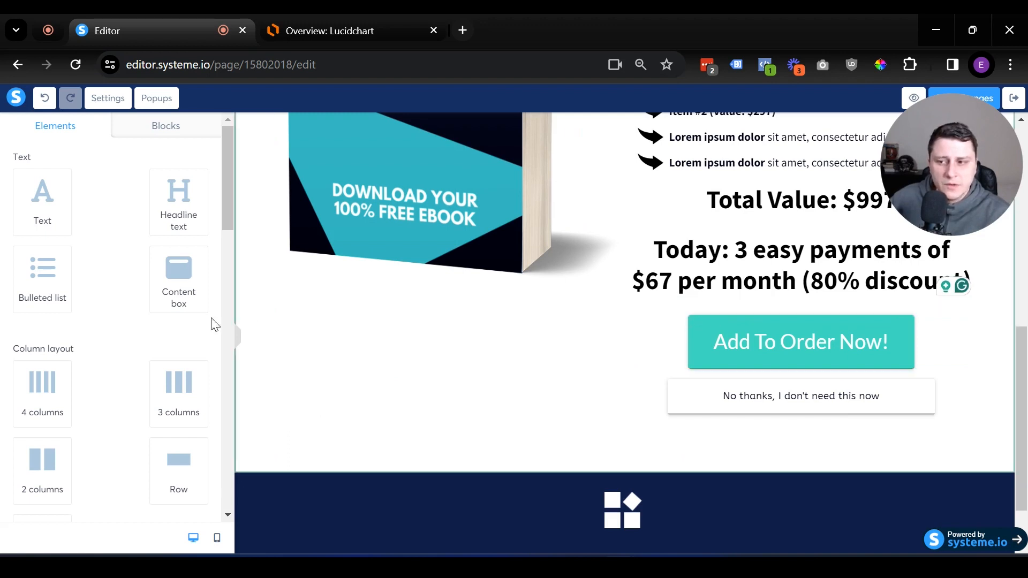
scroll(106, 330, down, 1)
scroll(105, 331, down, 5)
drag(227, 223, 238, 327)
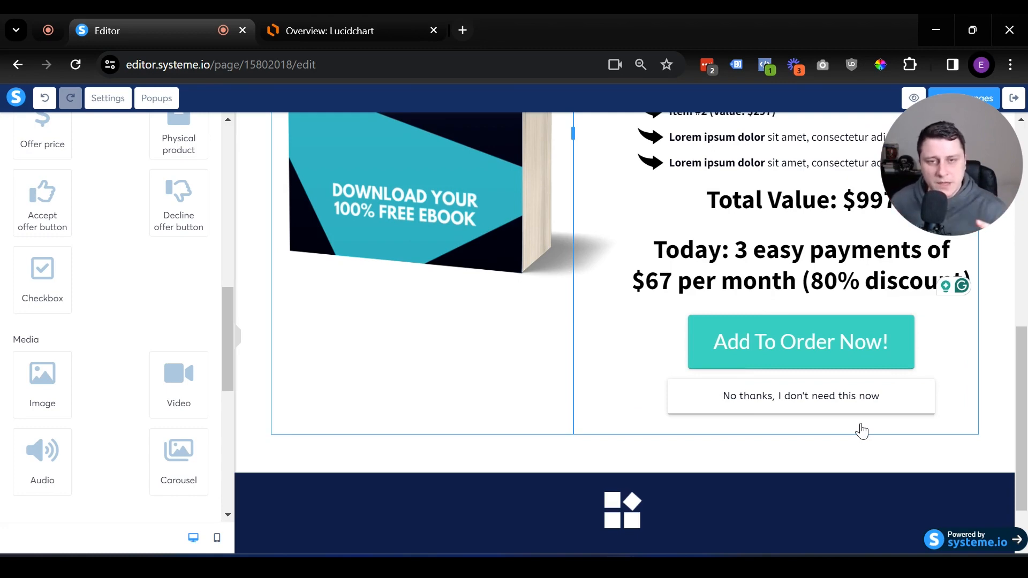
scroll(847, 407, up, 6)
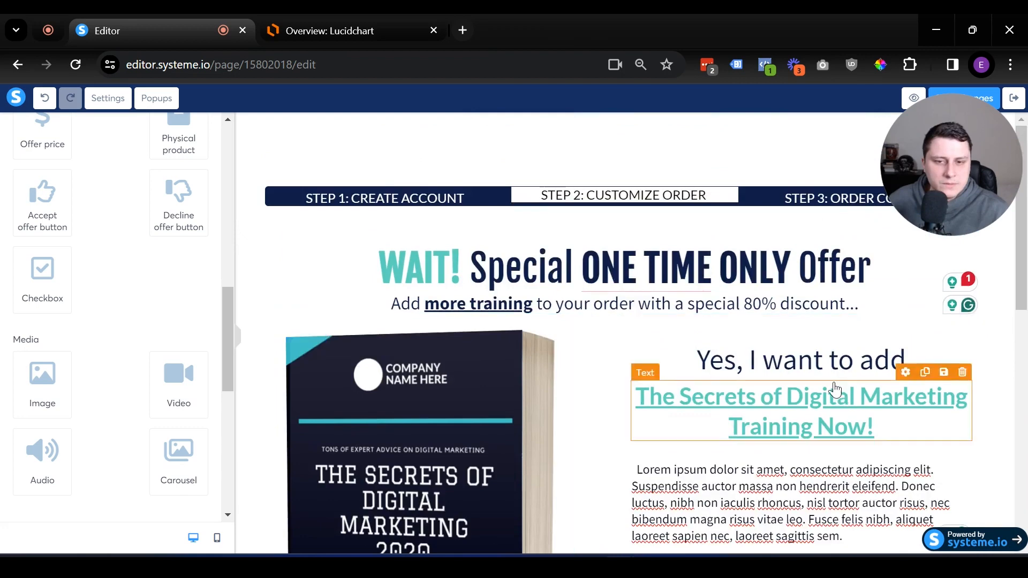
scroll(835, 396, down, 6)
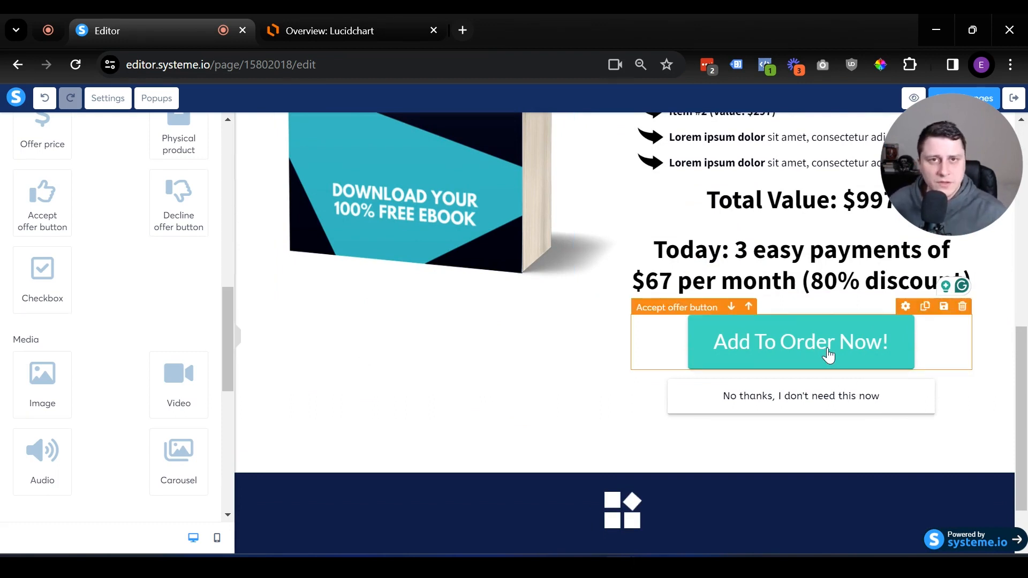
scroll(830, 354, down, 1)
scroll(830, 353, up, 3)
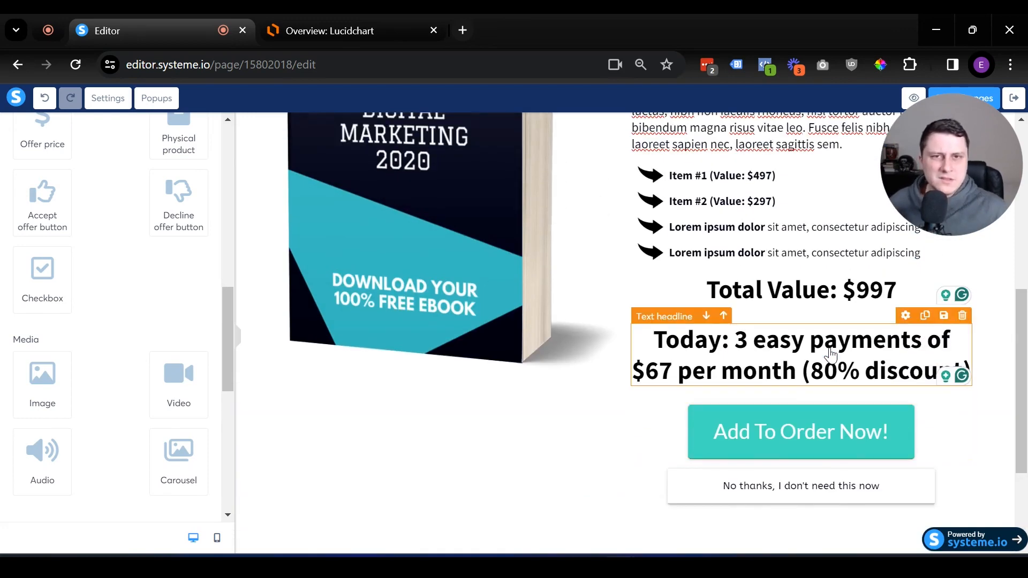
scroll(832, 354, up, 6)
scroll(824, 356, down, 4)
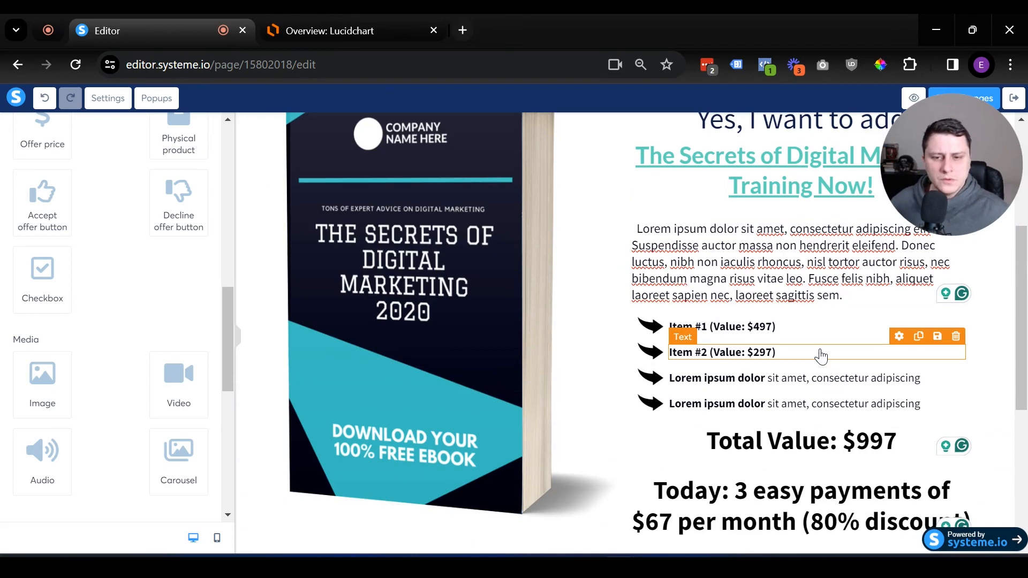
scroll(821, 356, down, 3)
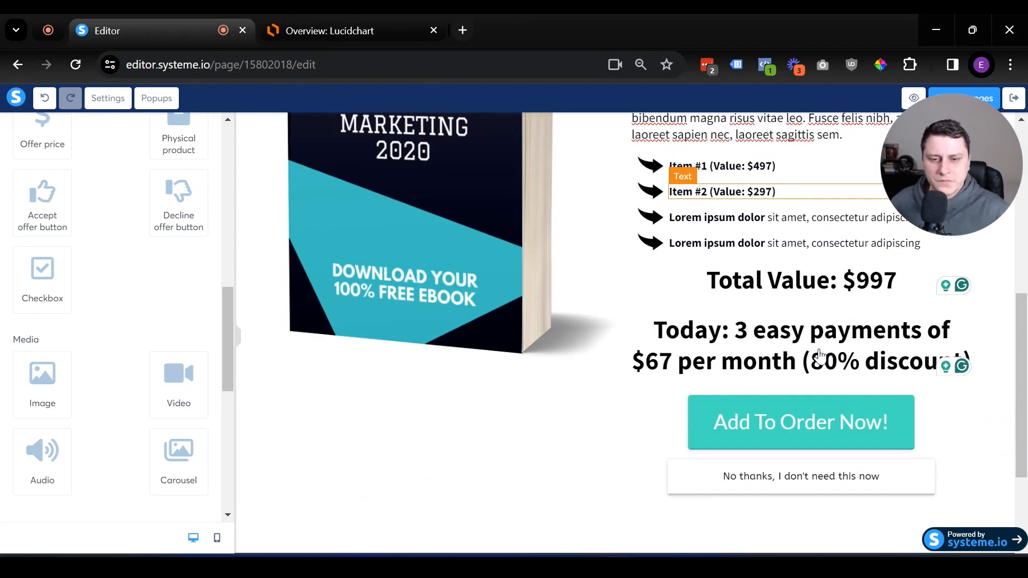
- Replace the lorem ipsum description under the offer title with "I get it $197 is a lot. So now"
scroll(835, 342, up, 7)
scroll(804, 364, down, 1)
triple_click(763, 395)
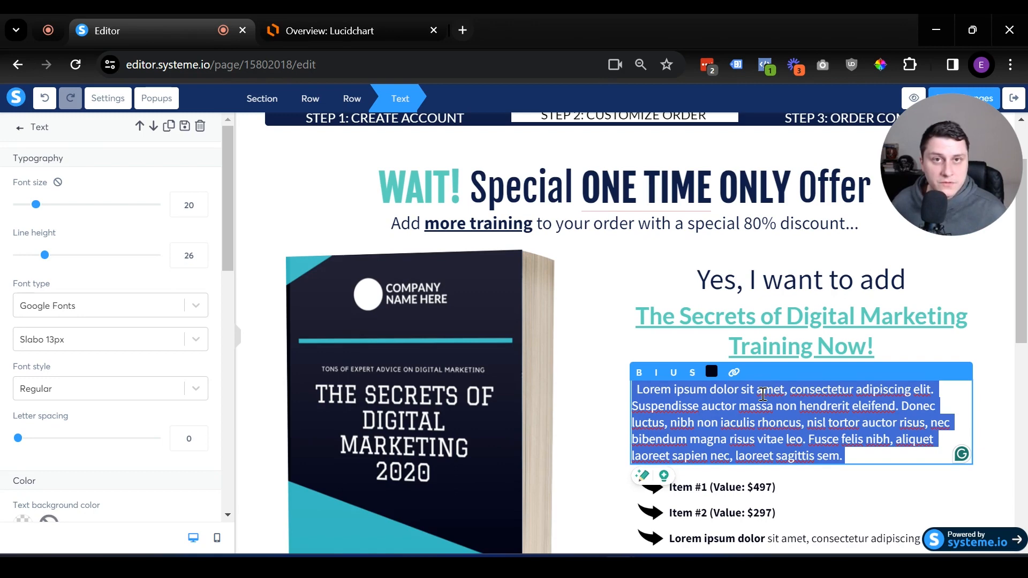
text(I get )
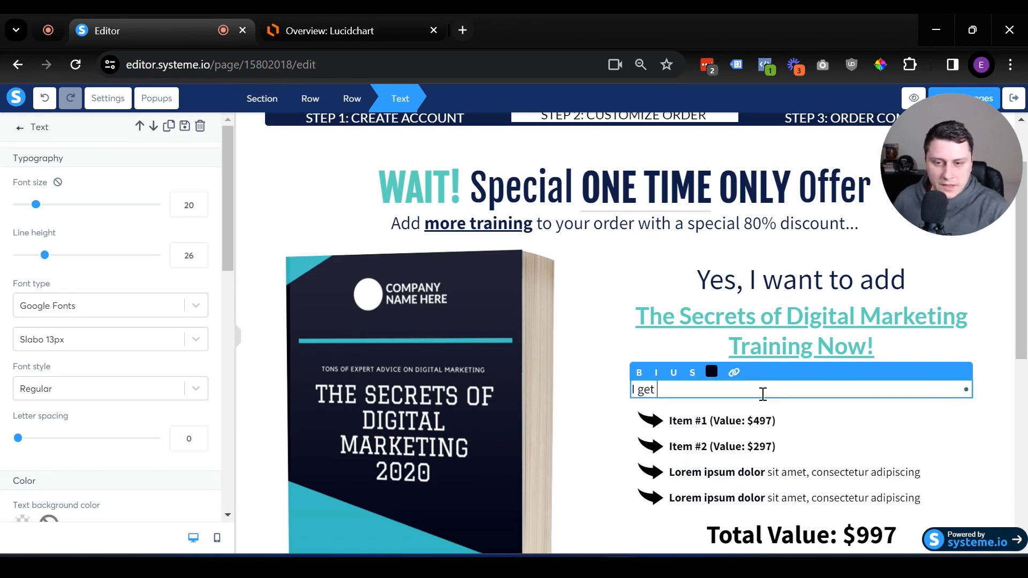
text(it $197 is a lot. So now)
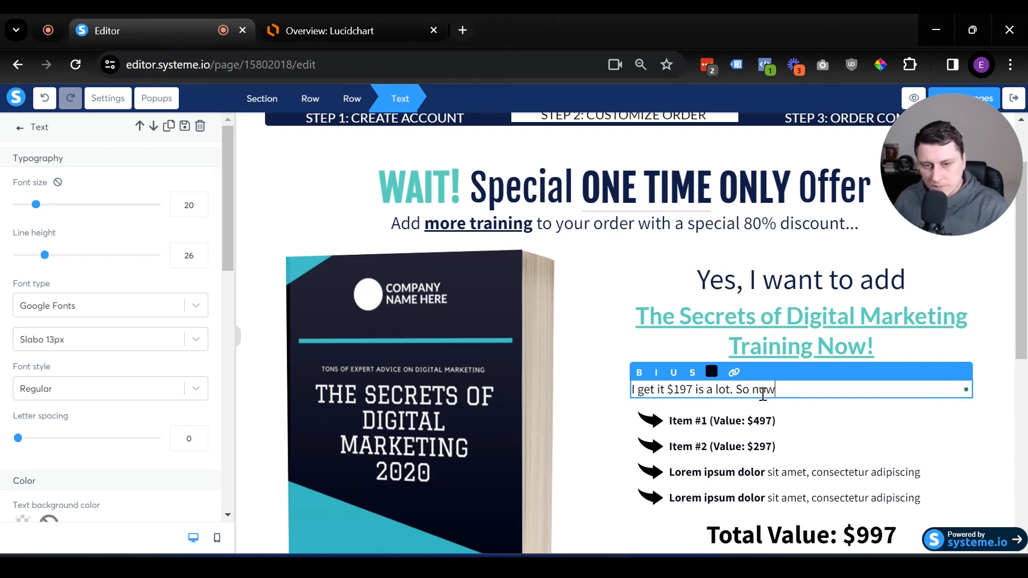
- Continue the description with "and now only you can get access to the same training for 3 easy payments of $67 per month." and a blank line
text( and now only )
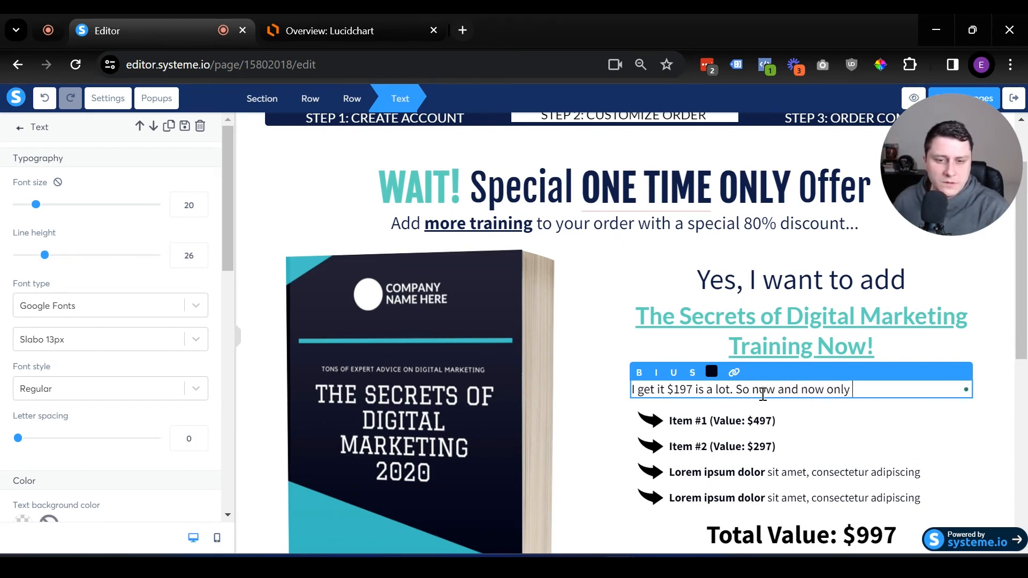
text(you can get ac)
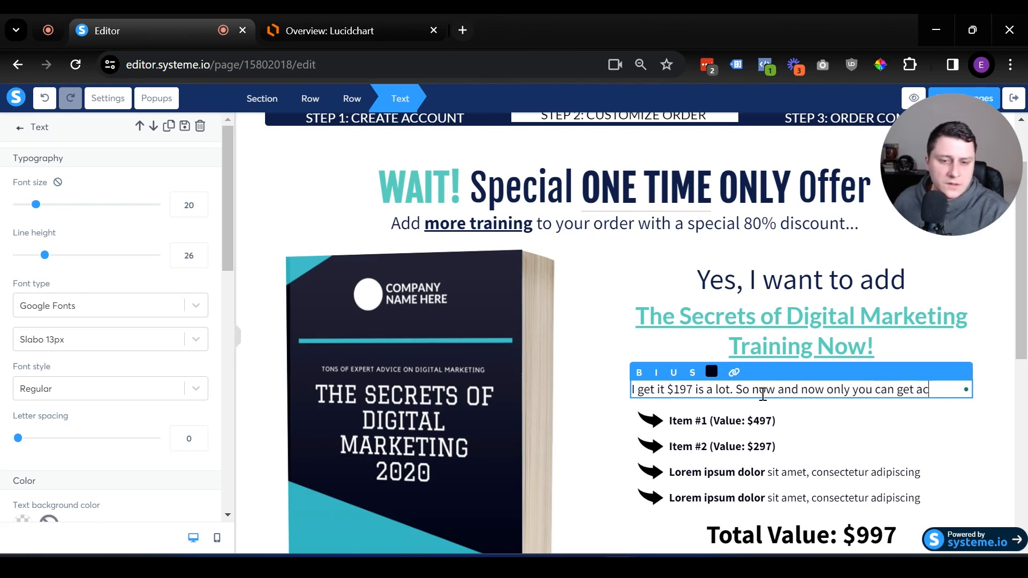
text(cess to the same t)
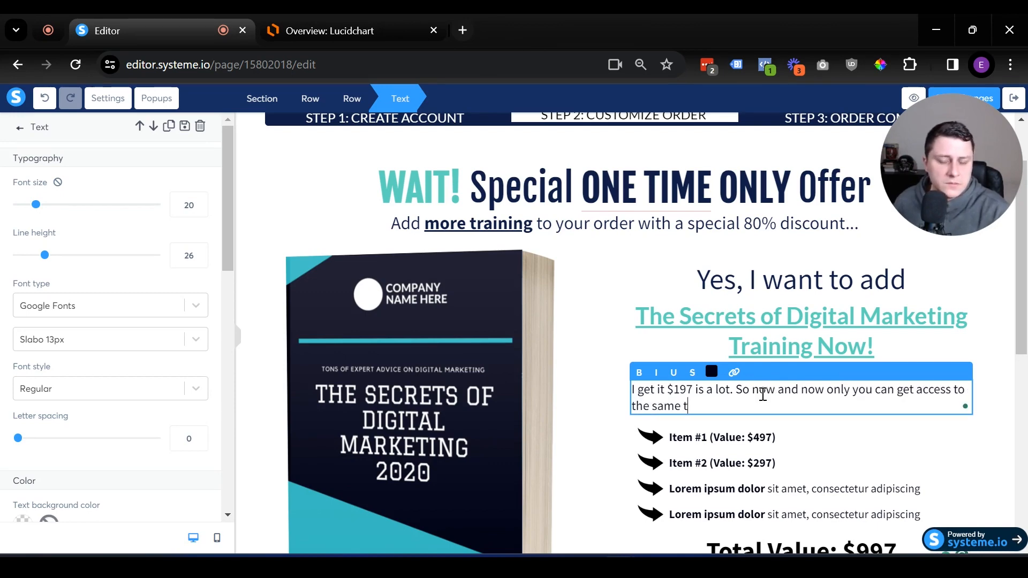
text(raining for 3 easy payment)
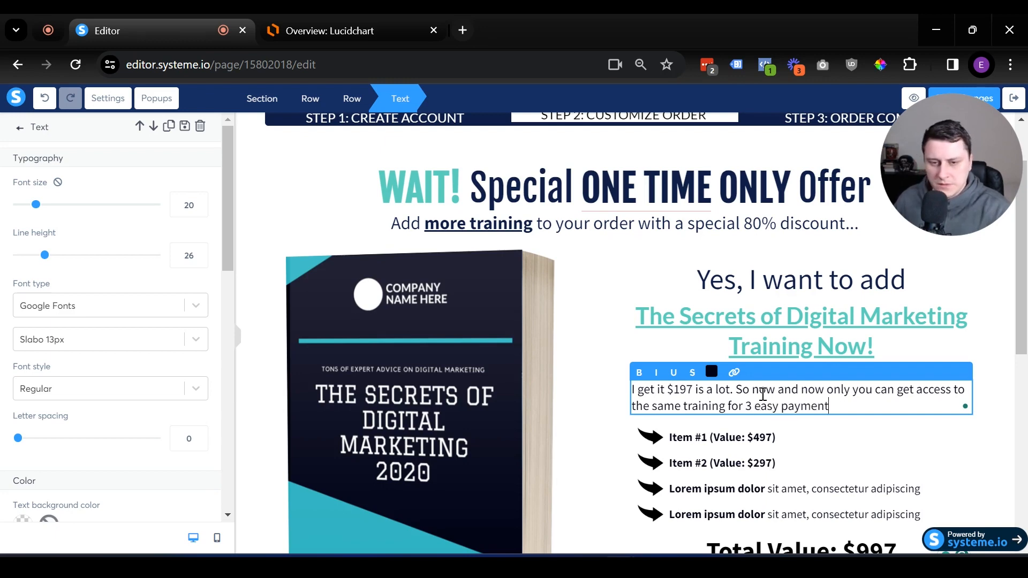
text(s of $6)
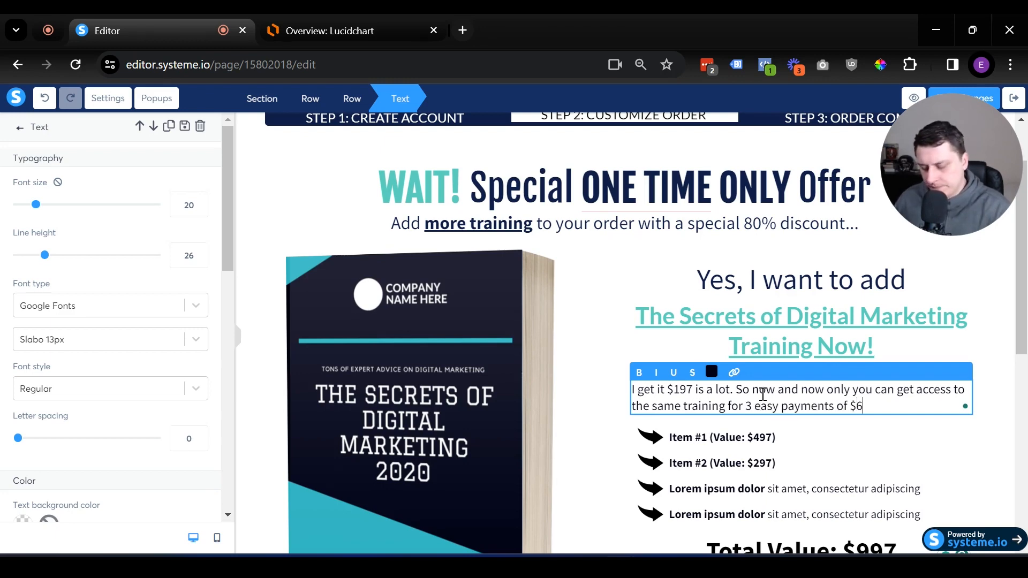
text(7 oer)
key(BackSpace)
key(BackSpace)
text(per month)
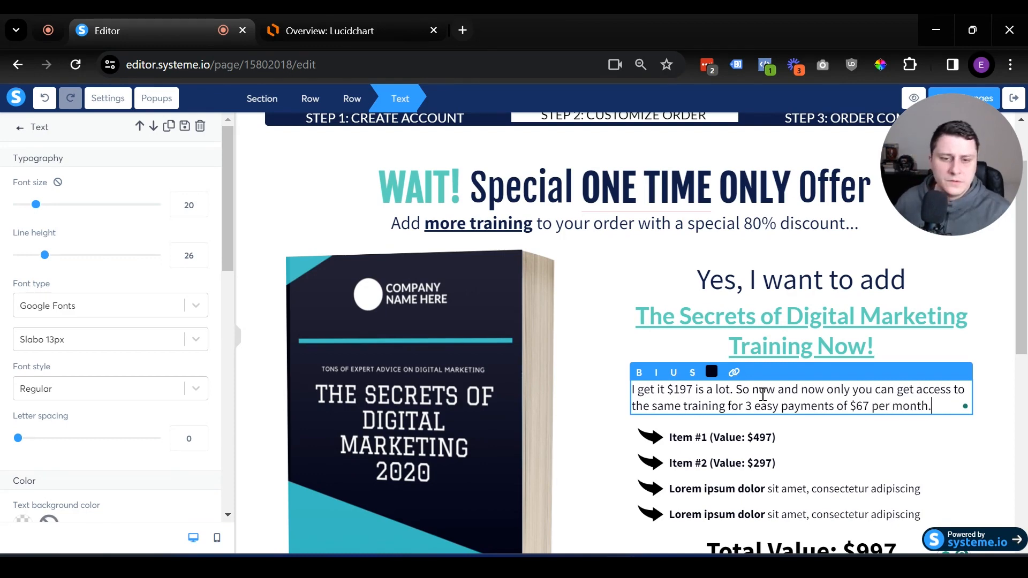
text(.)
key(Return)
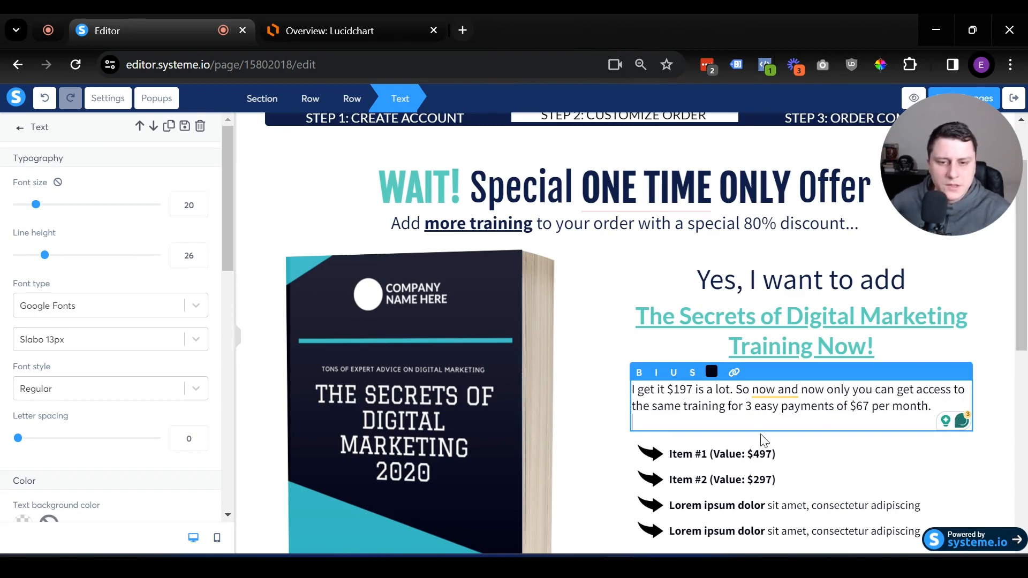
- Change the amount in the total value headline to $3,997
click(754, 459)
click(754, 459)
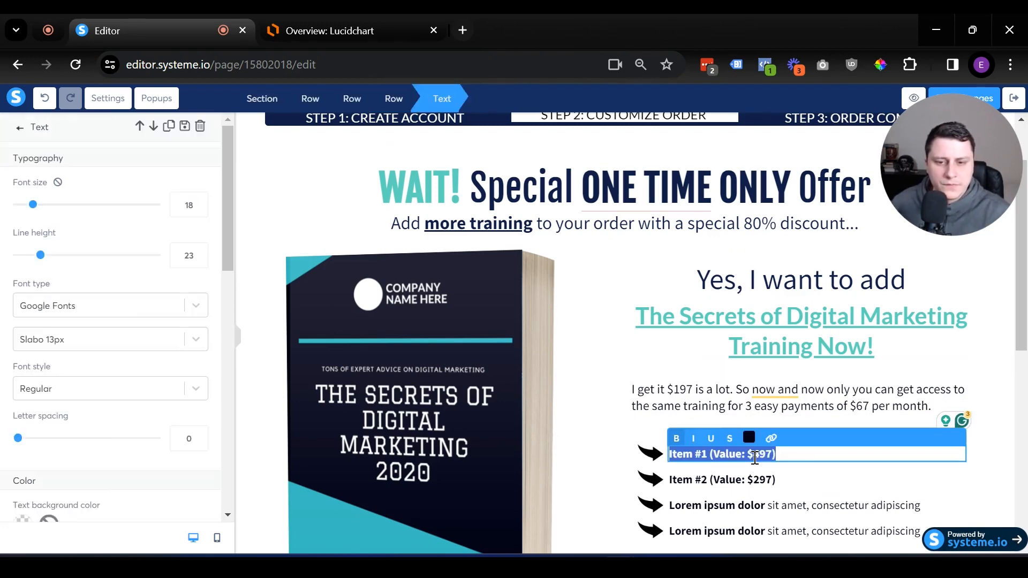
scroll(812, 470, down, 3)
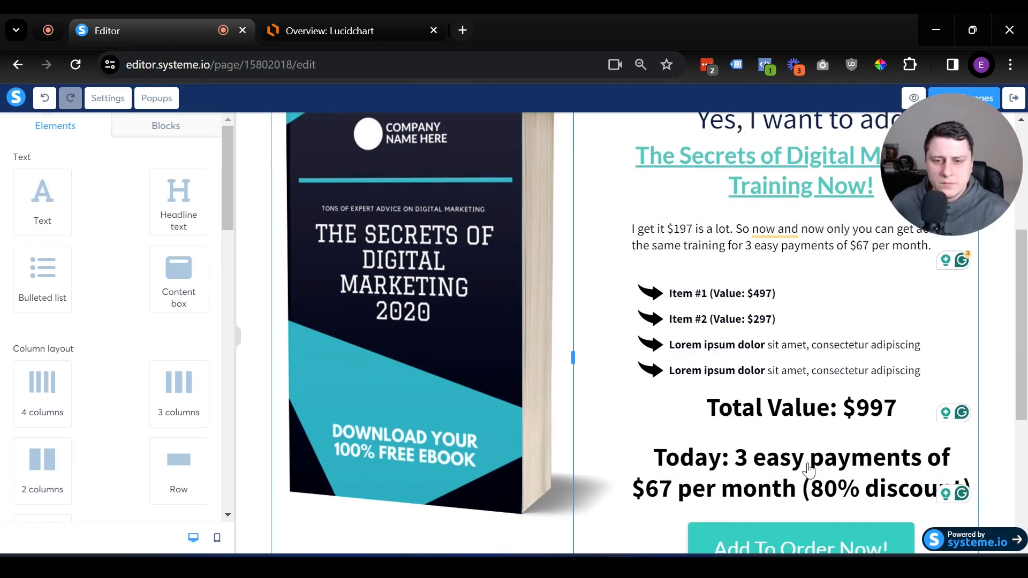
click(702, 284)
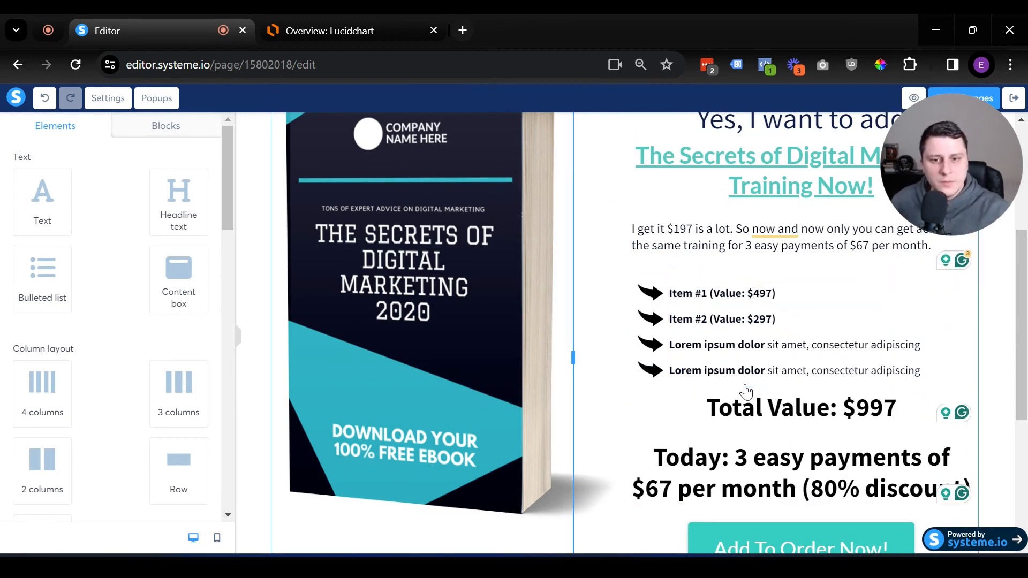
click(858, 410)
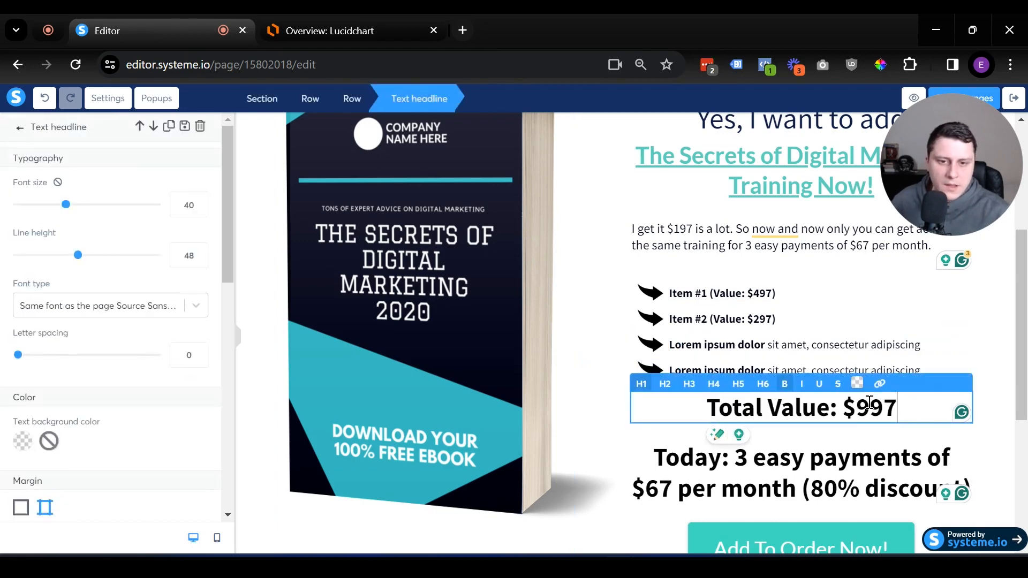
text(3)
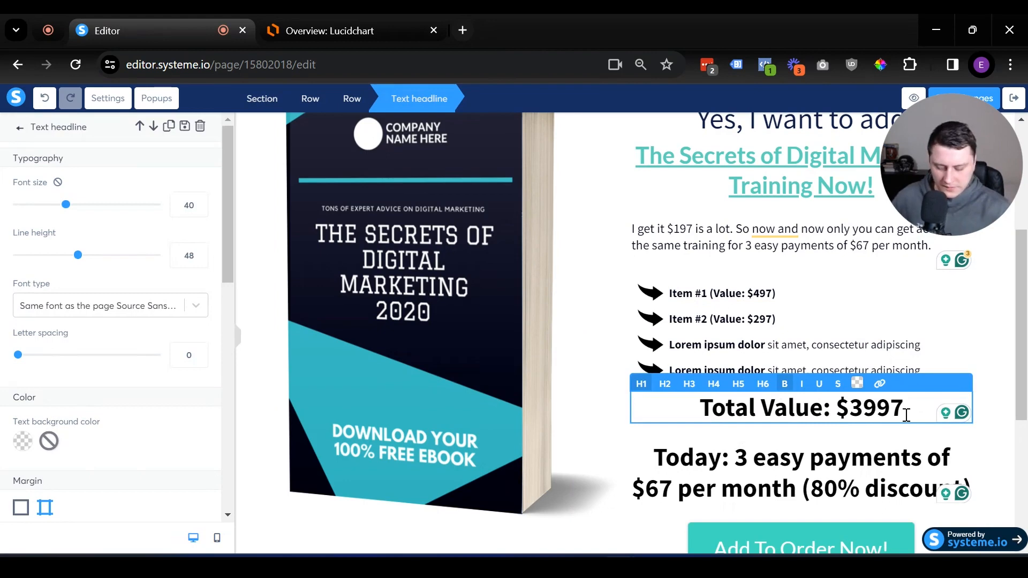
text(,)
click(730, 436)
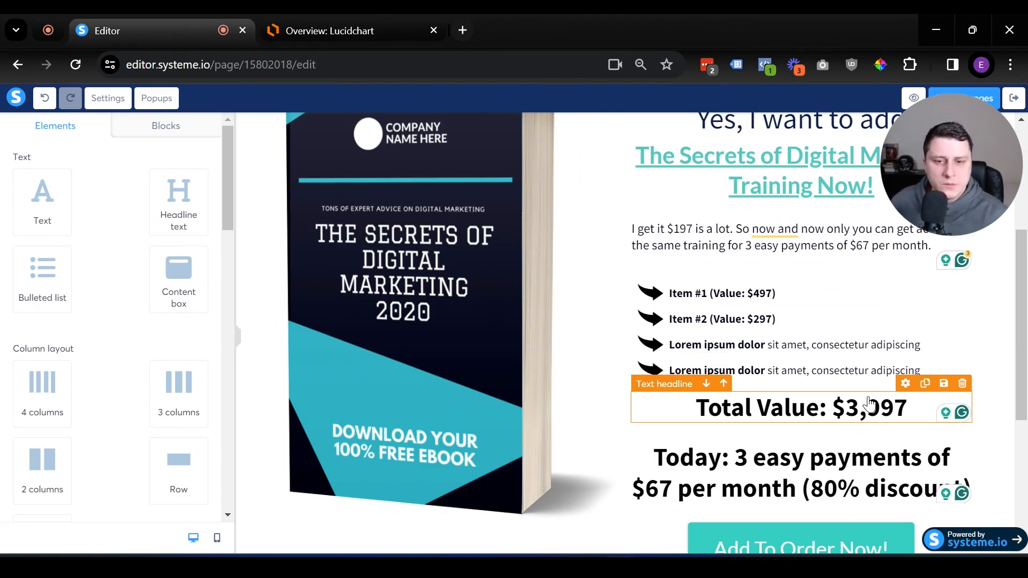
- Review the downsell page's offer title, description, item list, pricing headlines and order buttons
scroll(875, 402, up, 4)
scroll(879, 399, down, 7)
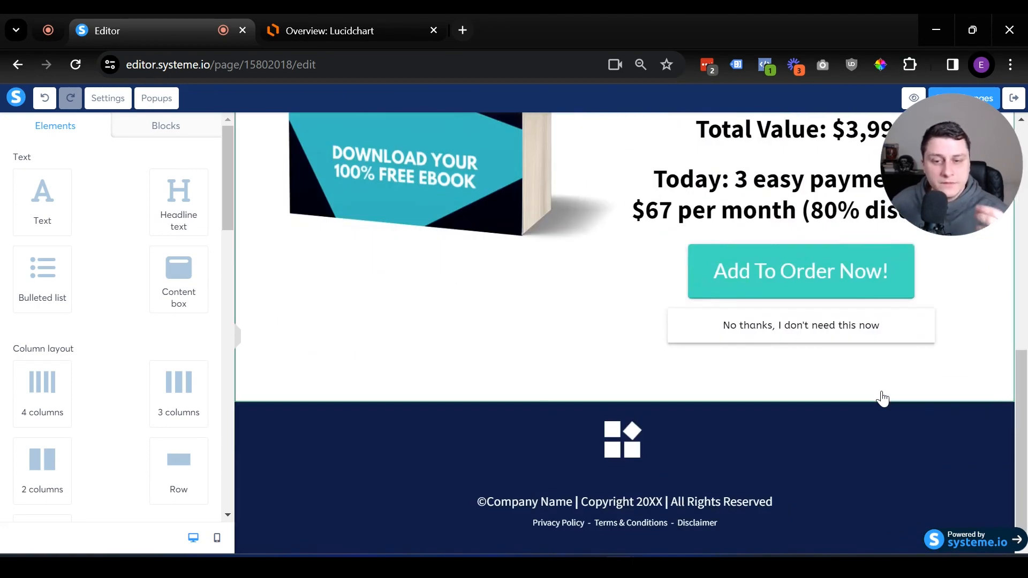
scroll(905, 391, up, 6)
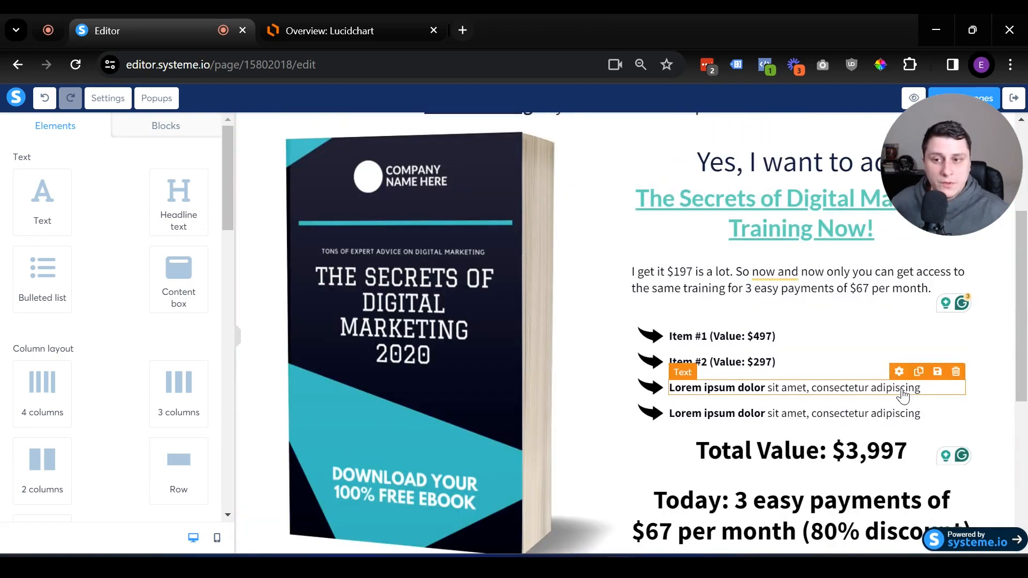
scroll(760, 445, down, 1)
scroll(729, 427, down, 3)
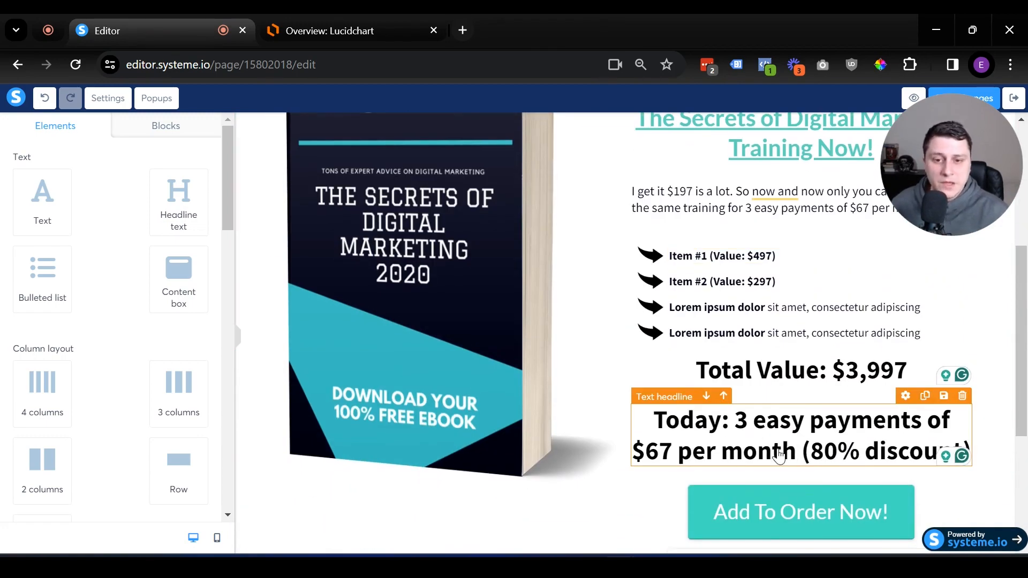
scroll(779, 455, up, 5)
scroll(779, 455, down, 3)
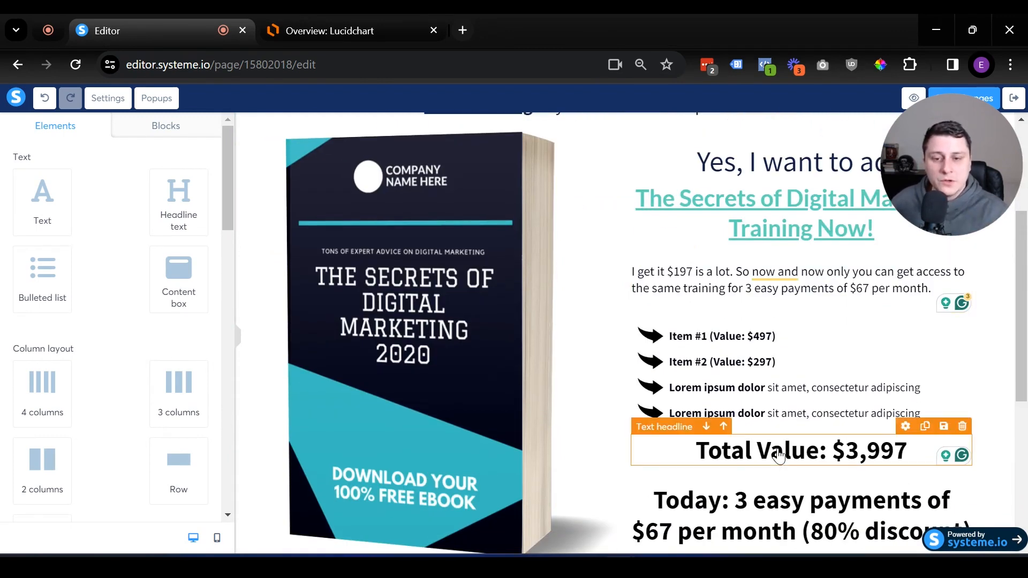
- Replace "Digital Marketing" with "Indoor Gardening" in the underlined offer title
scroll(779, 456, up, 3)
triple_click(811, 389)
drag(795, 369, 1002, 368)
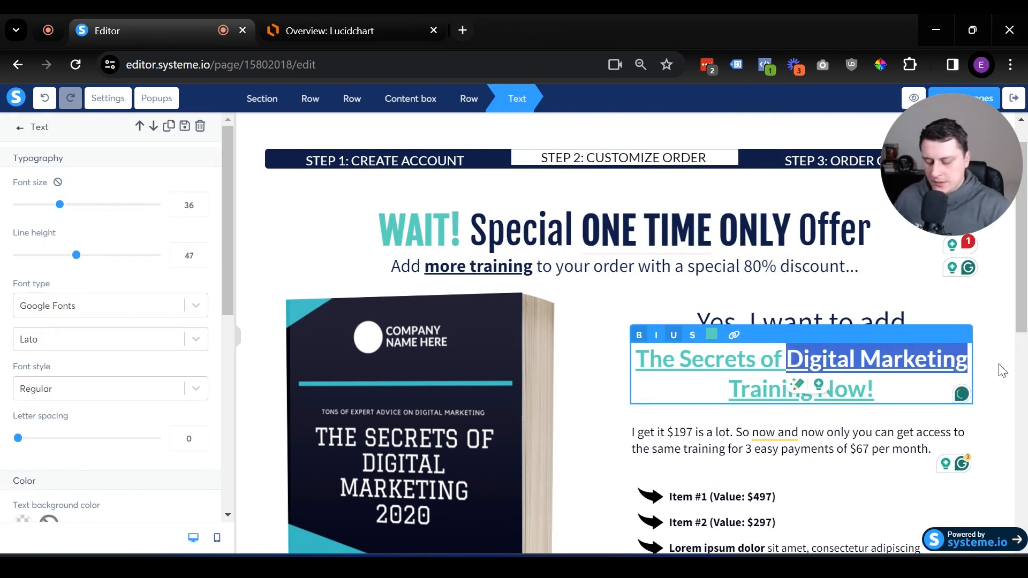
text(Indoor Gardening)
click(452, 398)
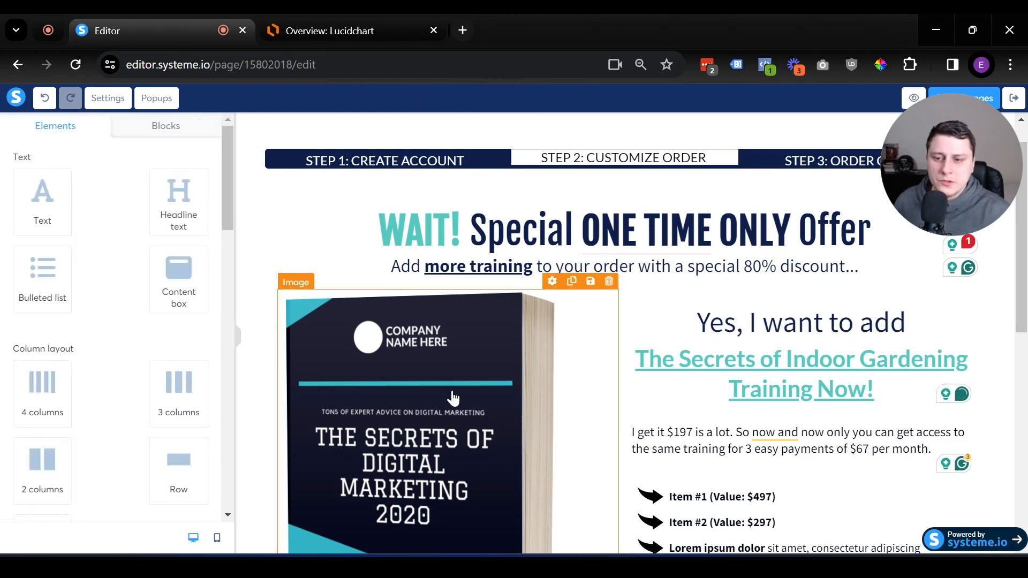
- Replace the book cover image with an uploaded copy of "Apartment gardening bundle.png"
click(528, 391)
scroll(529, 391, down, 3)
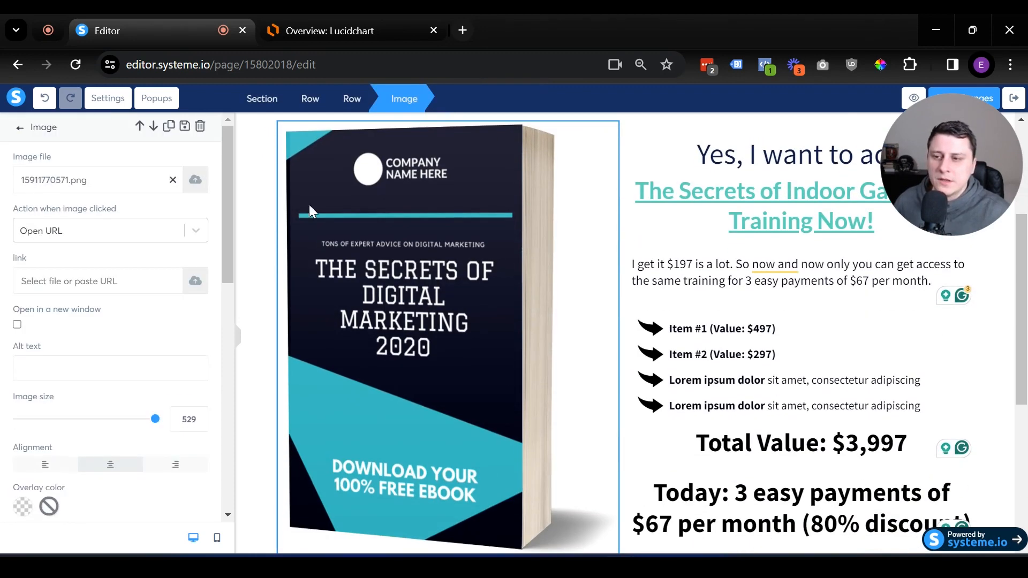
click(202, 184)
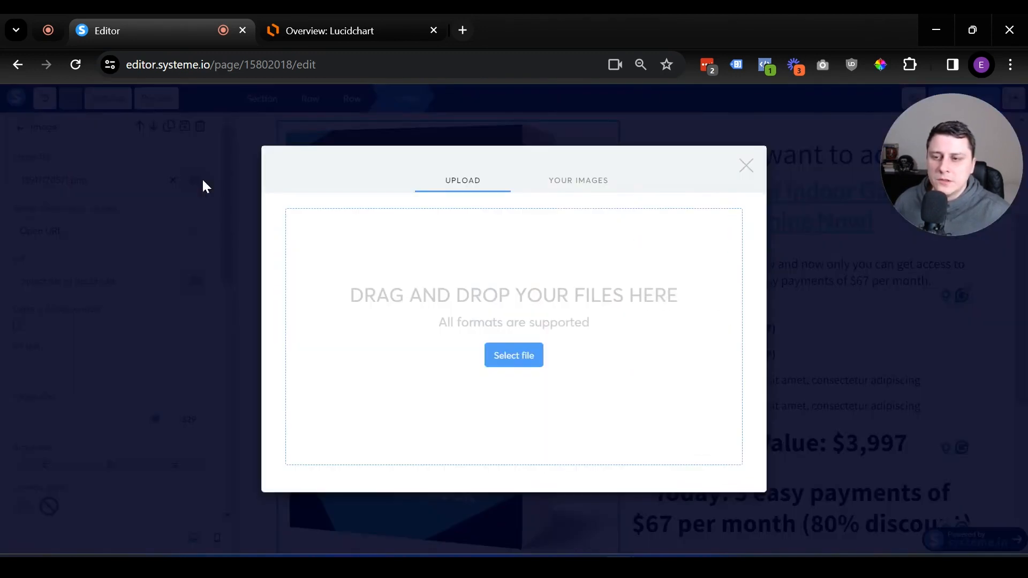
click(588, 185)
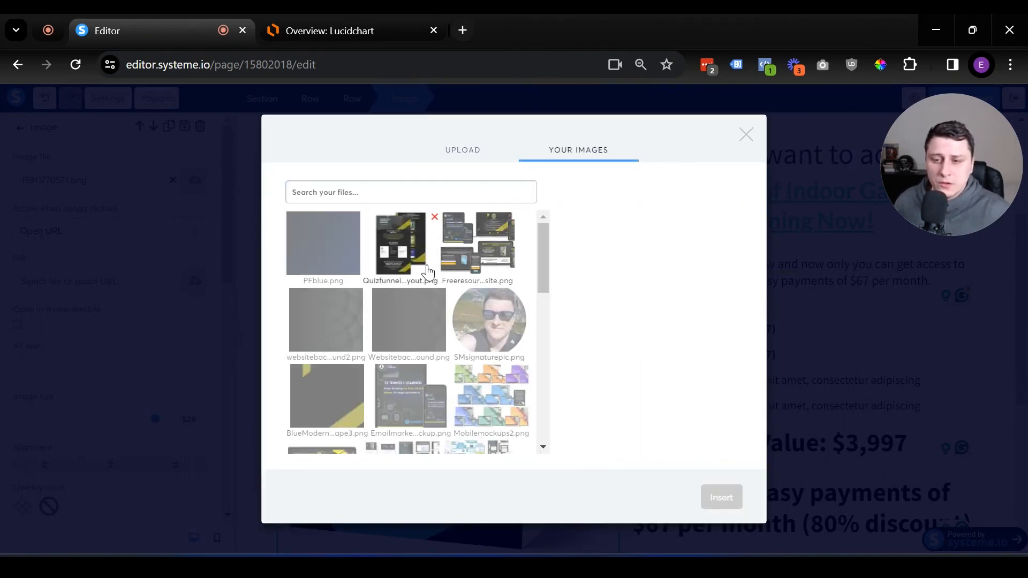
scroll(456, 324, down, 10)
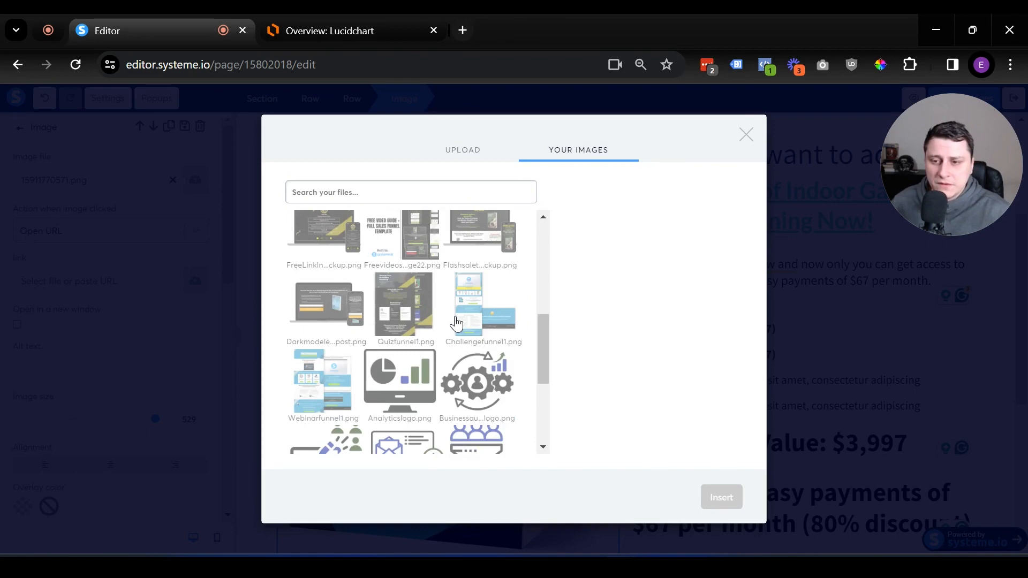
scroll(456, 323, down, 6)
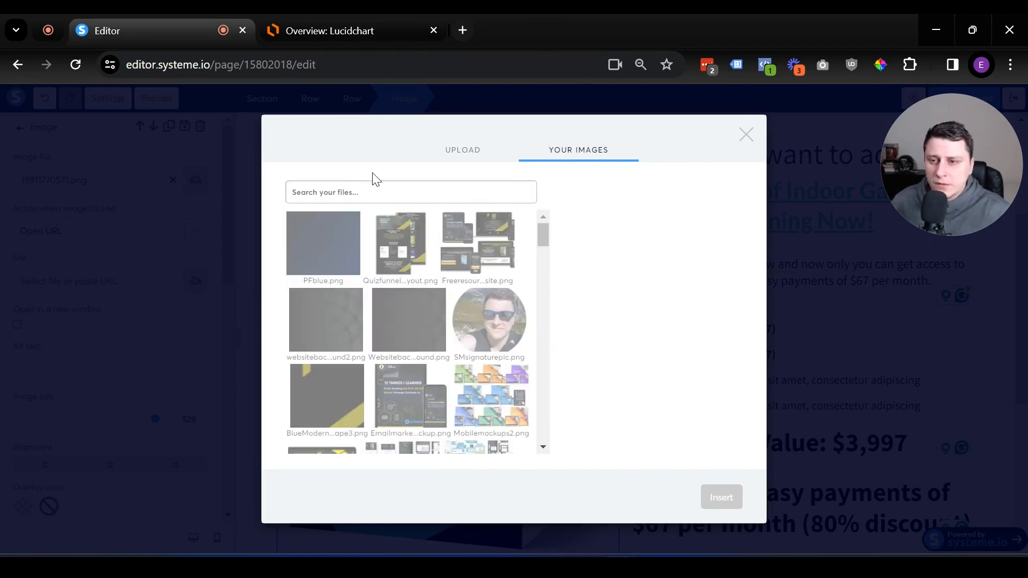
click(464, 151)
click(503, 351)
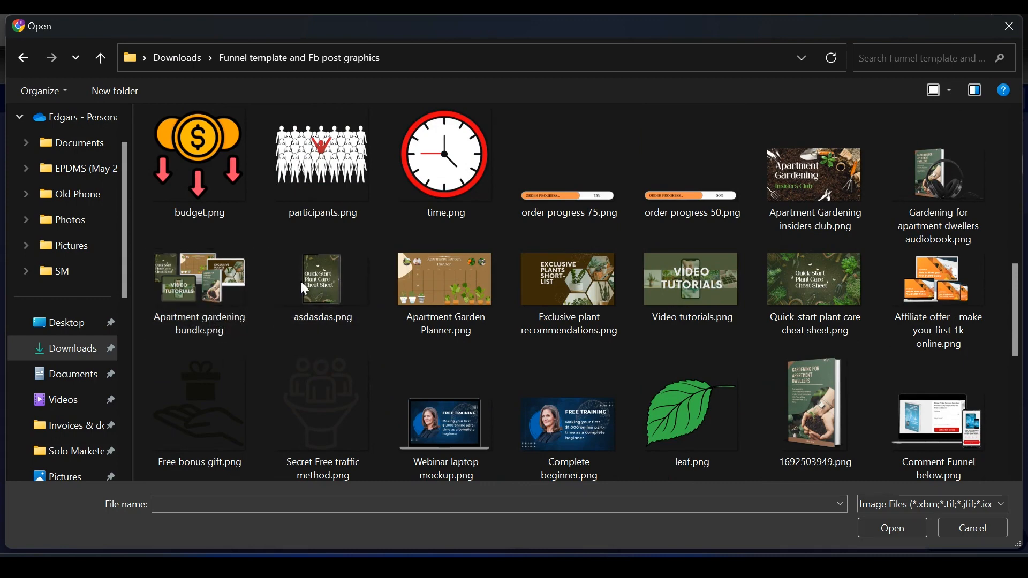
double_click(182, 293)
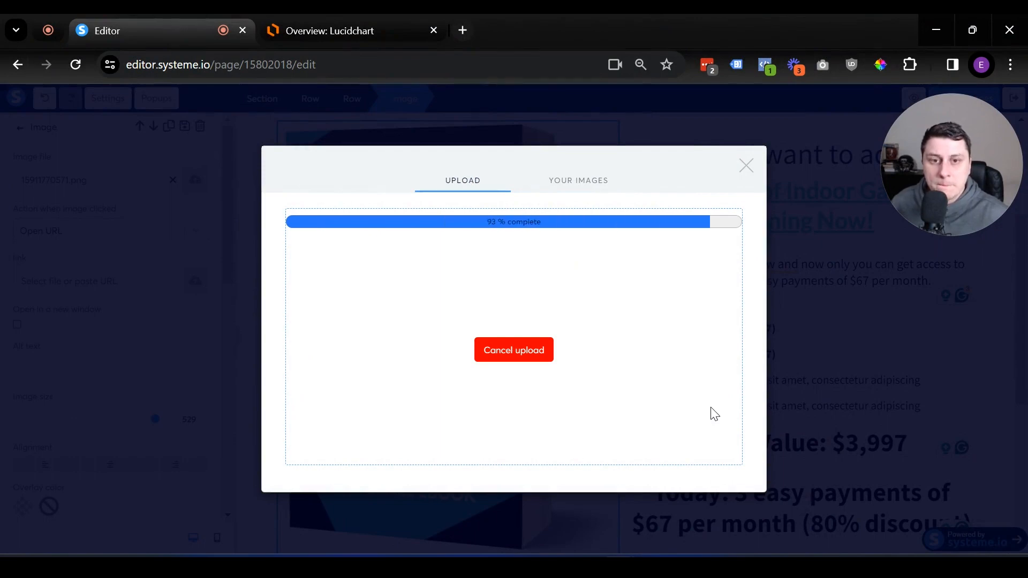
click(734, 502)
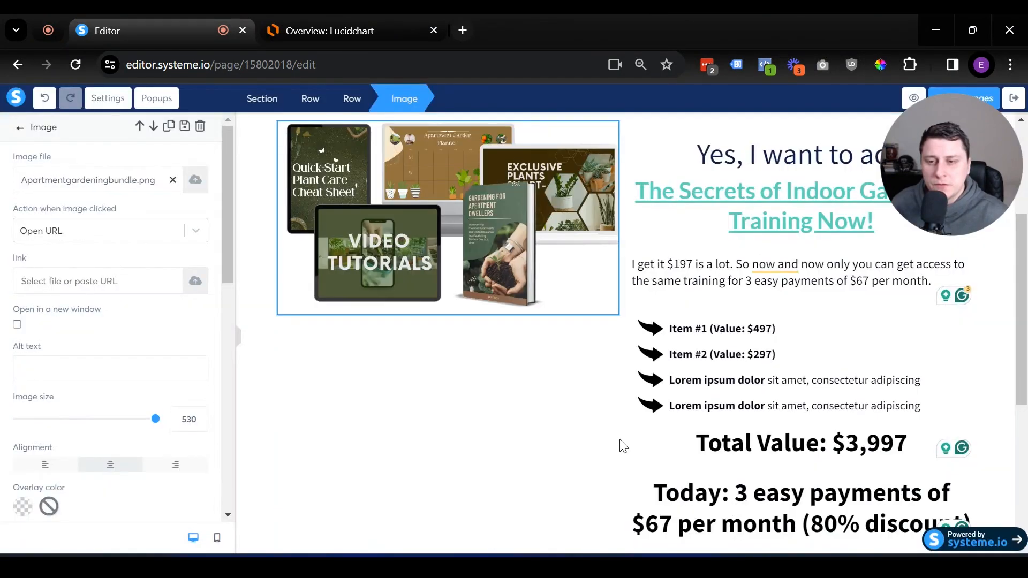
click(674, 295)
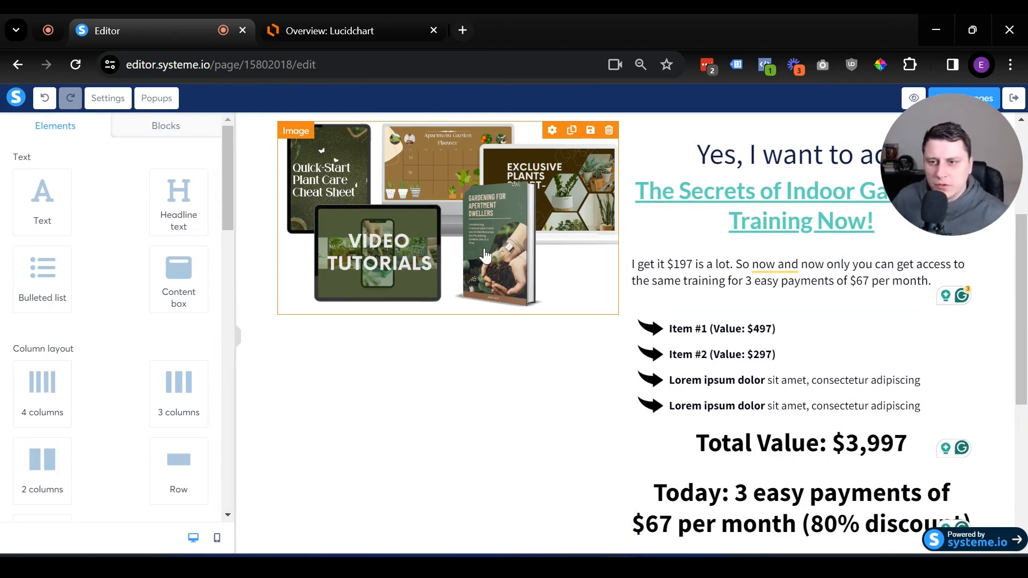
- Center the bundle image vertically within its column and check its placement beside the offer text
scroll(365, 224, up, 2)
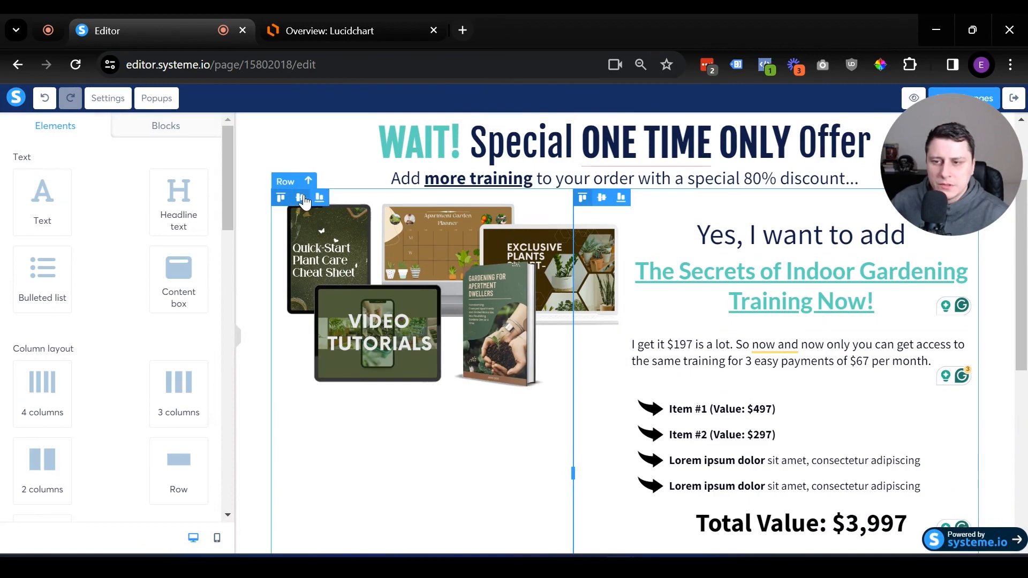
click(301, 199)
scroll(578, 423, down, 5)
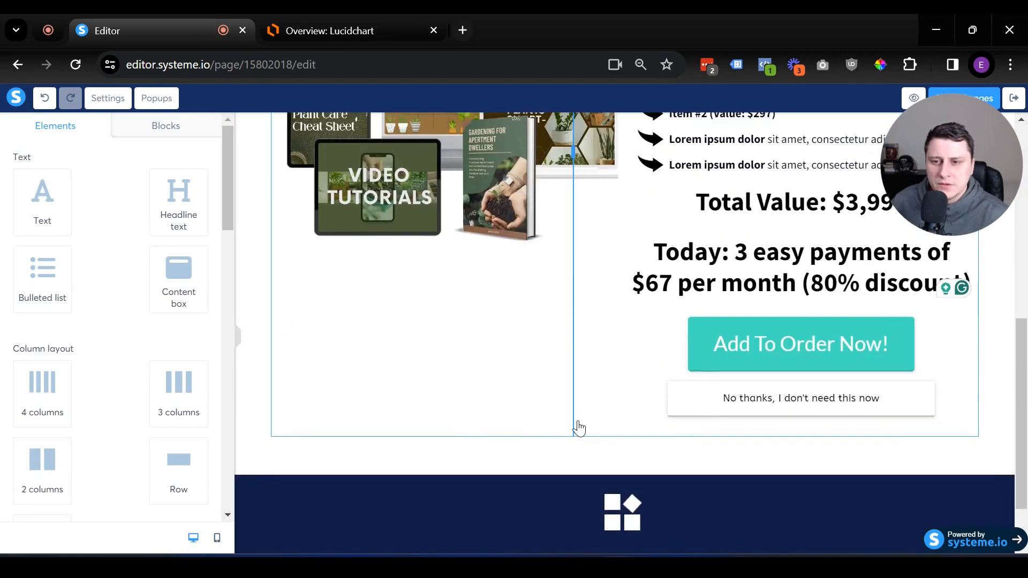
scroll(550, 393, up, 5)
scroll(550, 395, down, 1)
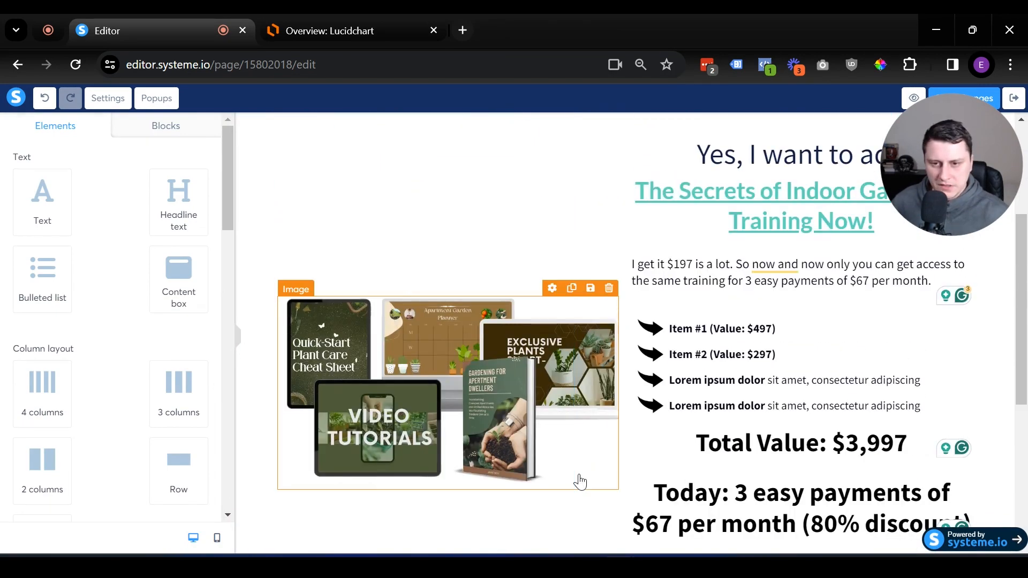
- Give the bundle image individual side margins of 22 on the right and 20 on the left
click(498, 413)
scroll(160, 375, down, 4)
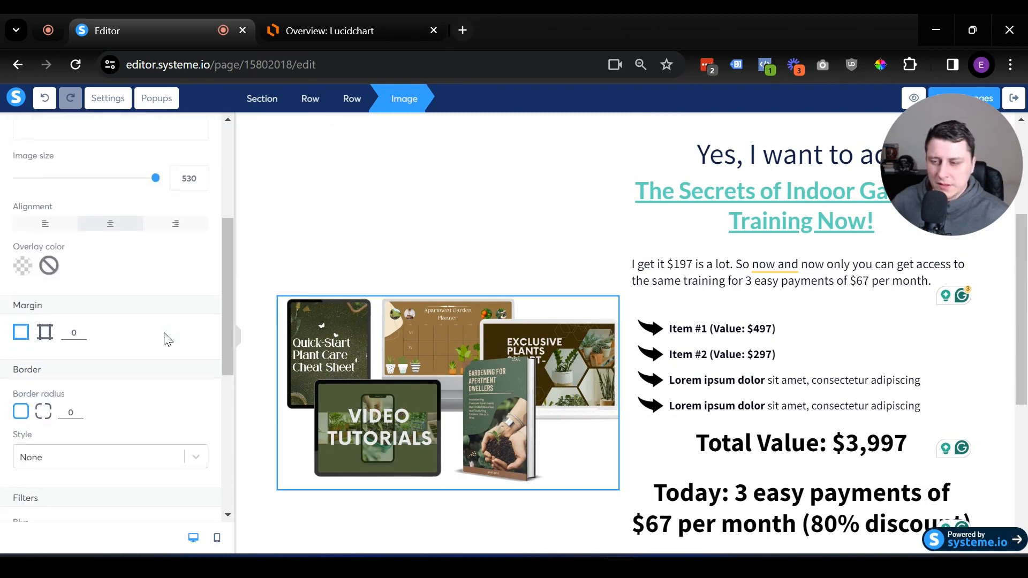
scroll(167, 344, down, 2)
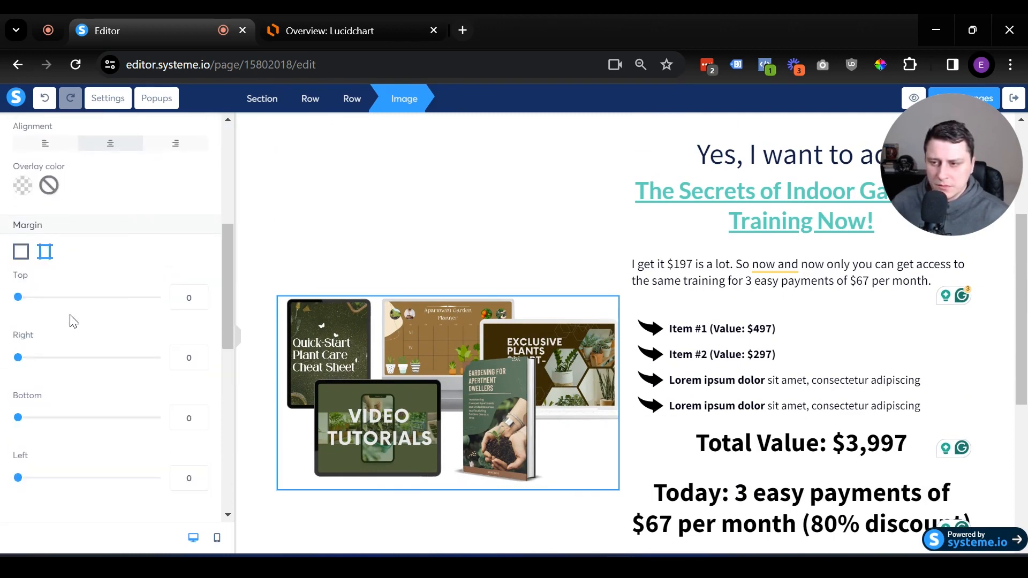
drag(19, 358, 32, 358)
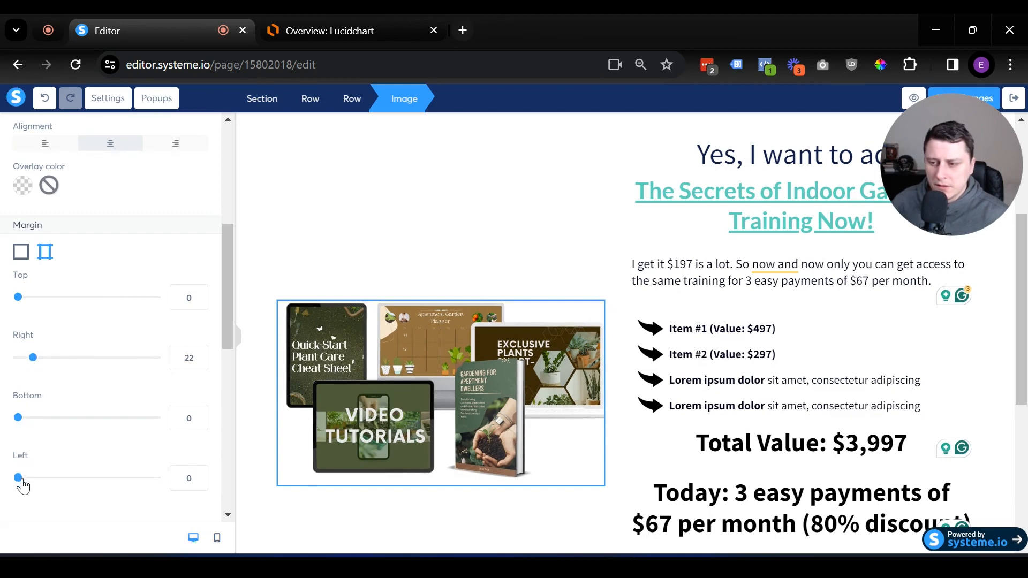
drag(20, 479, 32, 478)
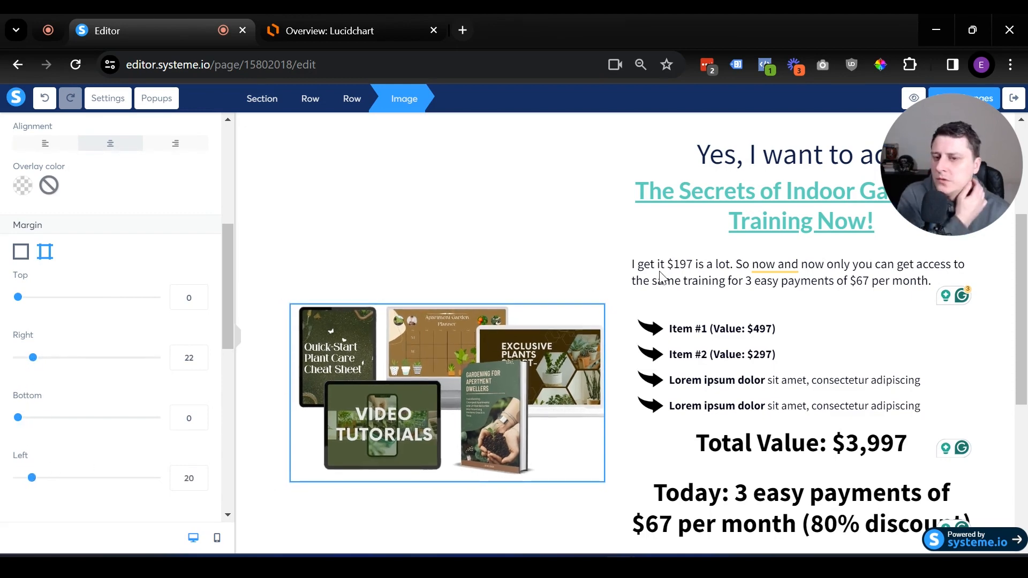
- Try to narrow the bundle image's column by shifting its boundary with the offer text column
click(443, 277)
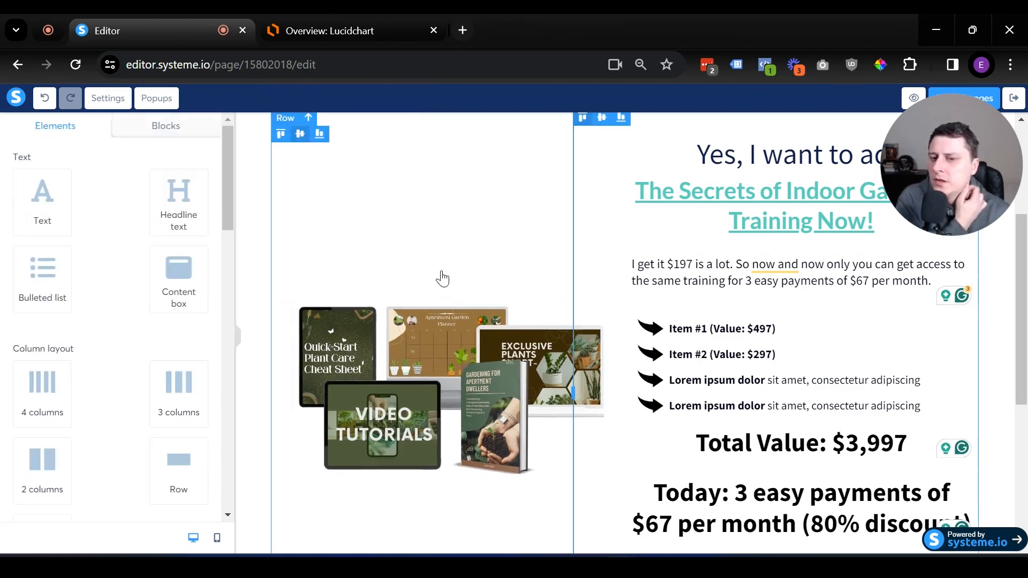
click(603, 292)
click(571, 276)
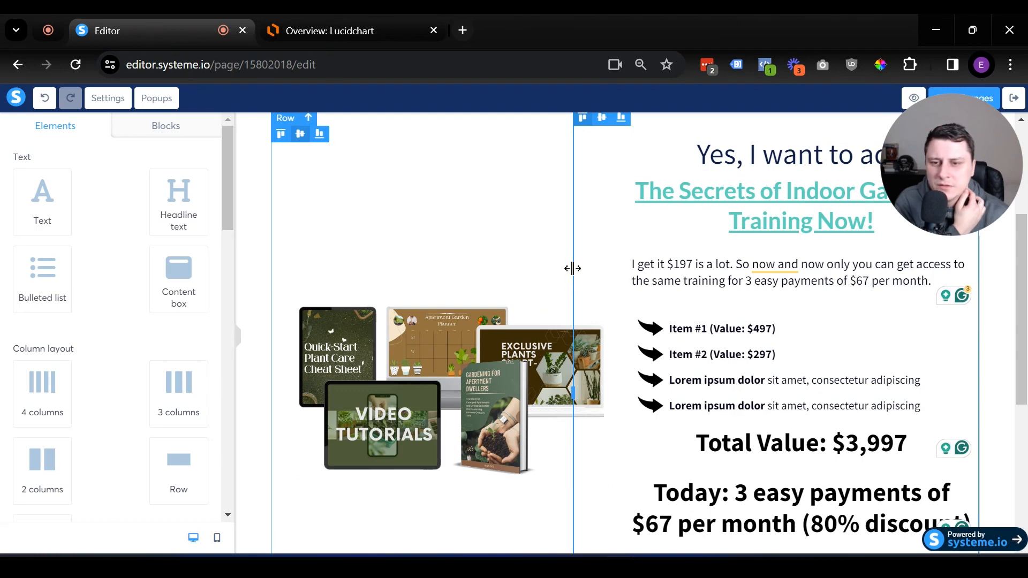
drag(574, 268, 525, 282)
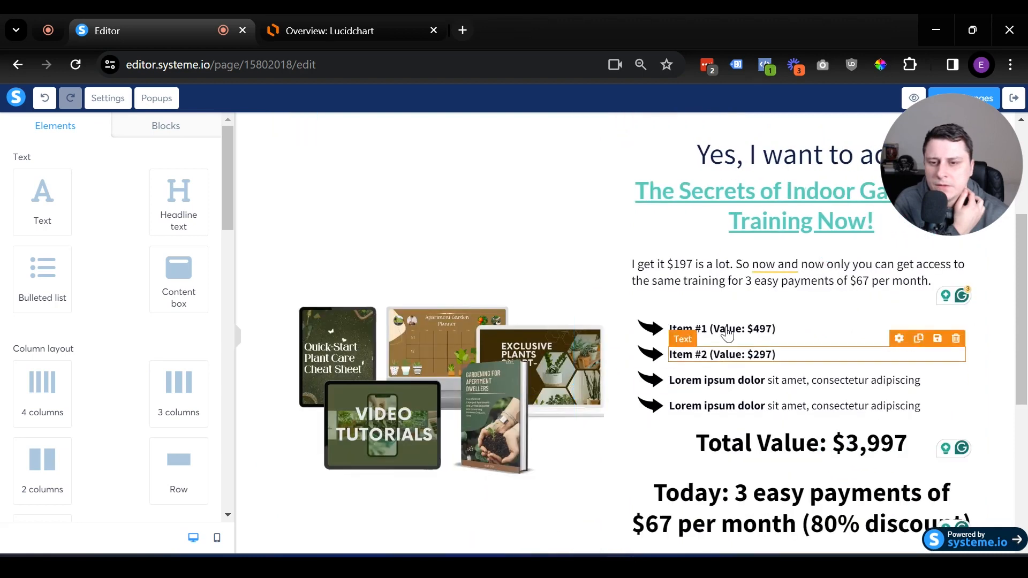
- Reduce the font size of the "WAIT! Special ONE TIME ONLY Offer" headline to 57
scroll(586, 449, up, 4)
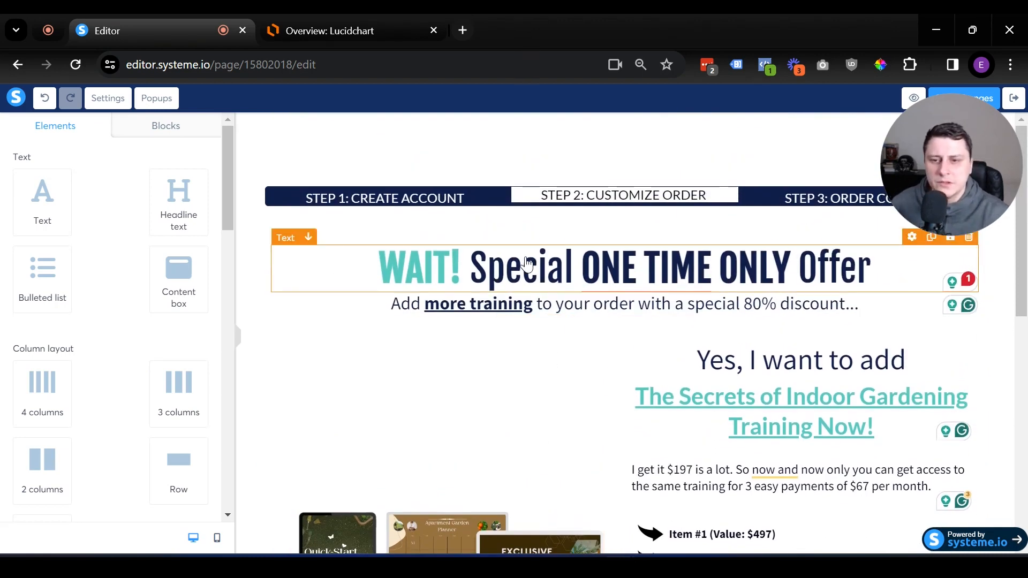
triple_click(555, 266)
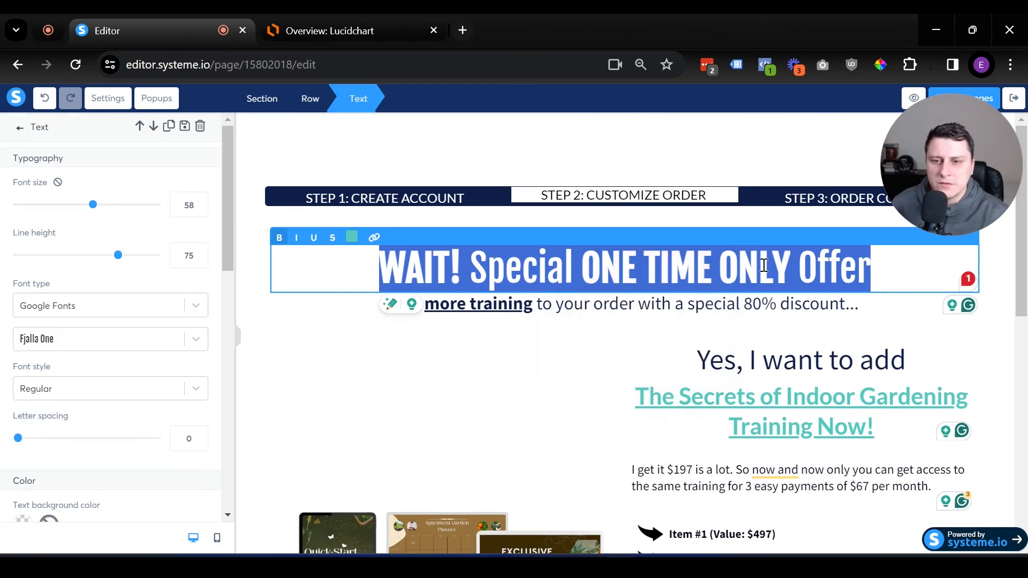
click(94, 205)
mouse_move(104, 208)
mouse_down()
mouse_move(120, 205)
mouse_move(91, 207)
mouse_up()
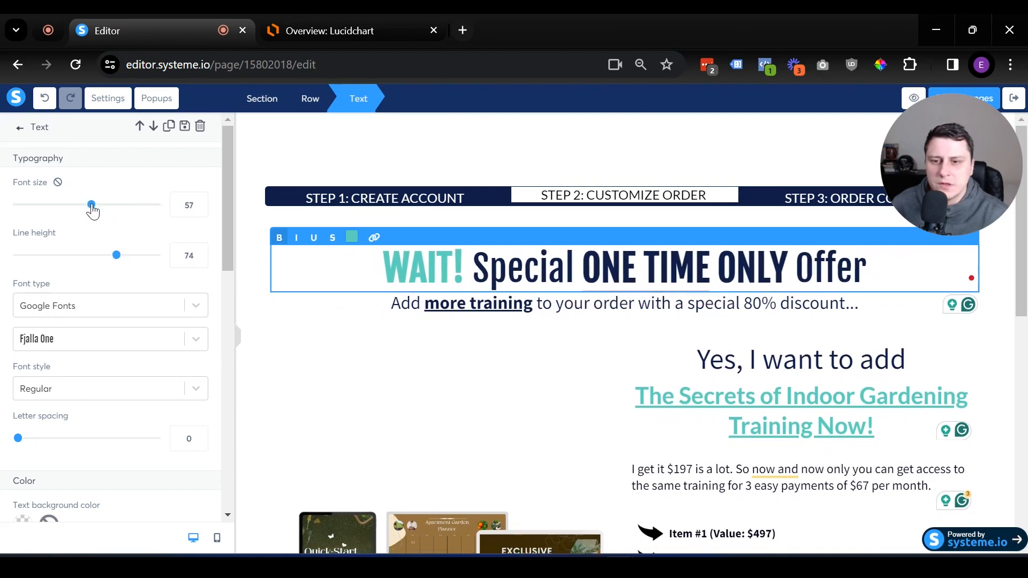
click(621, 147)
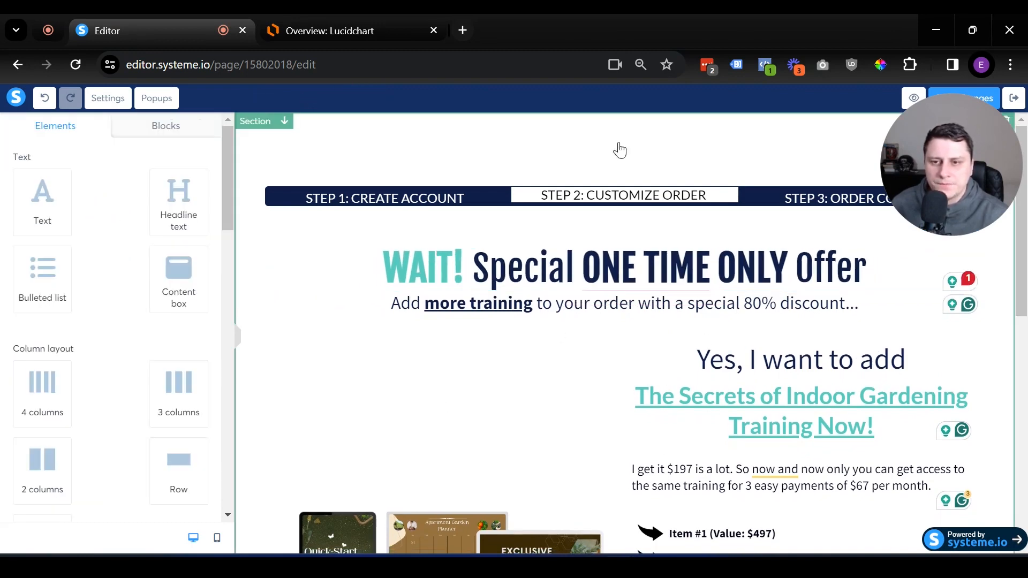
- Set the top padding of the section containing the step bar and offer to 0
click(484, 146)
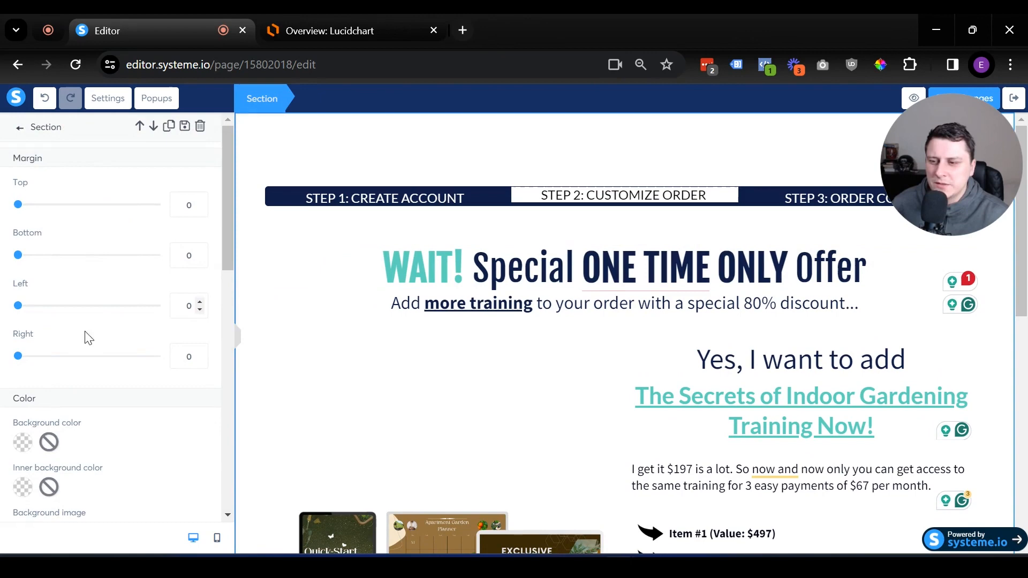
scroll(132, 346, down, 5)
scroll(135, 345, down, 2)
drag(27, 300, 17, 300)
click(432, 152)
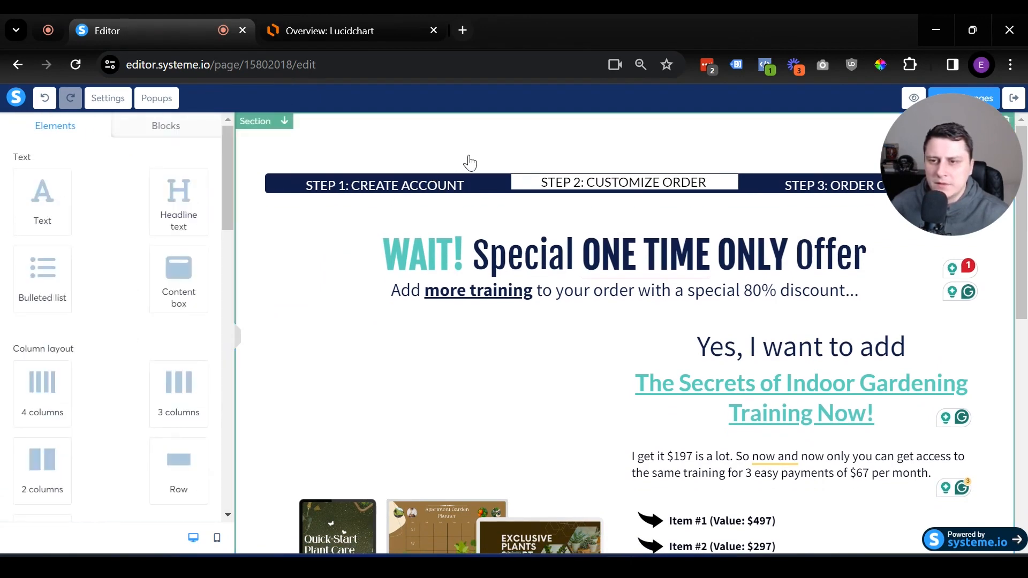
- Review the layout from the step bar down to the accept and decline offer buttons
click(587, 177)
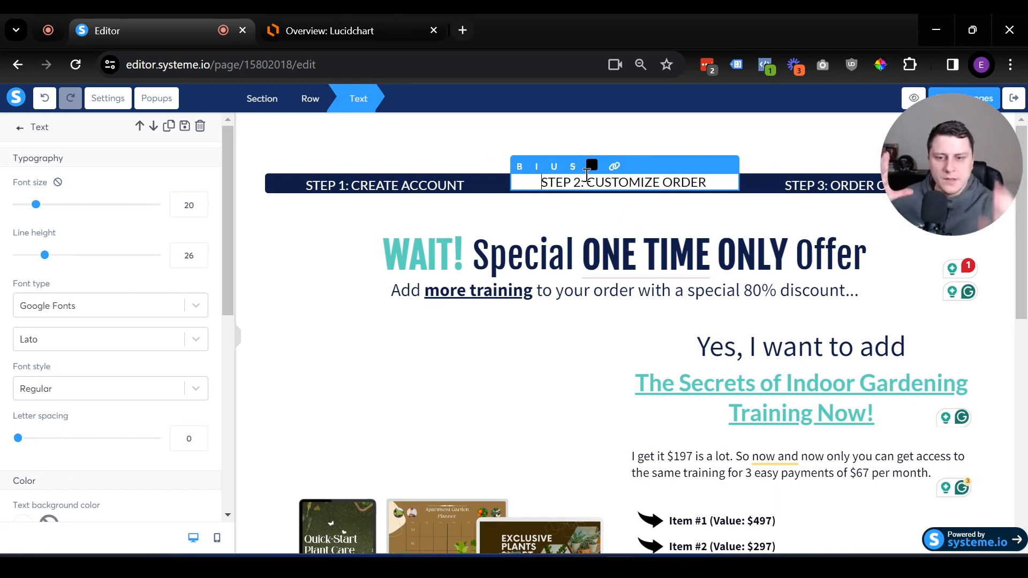
click(799, 388)
scroll(796, 388, down, 1)
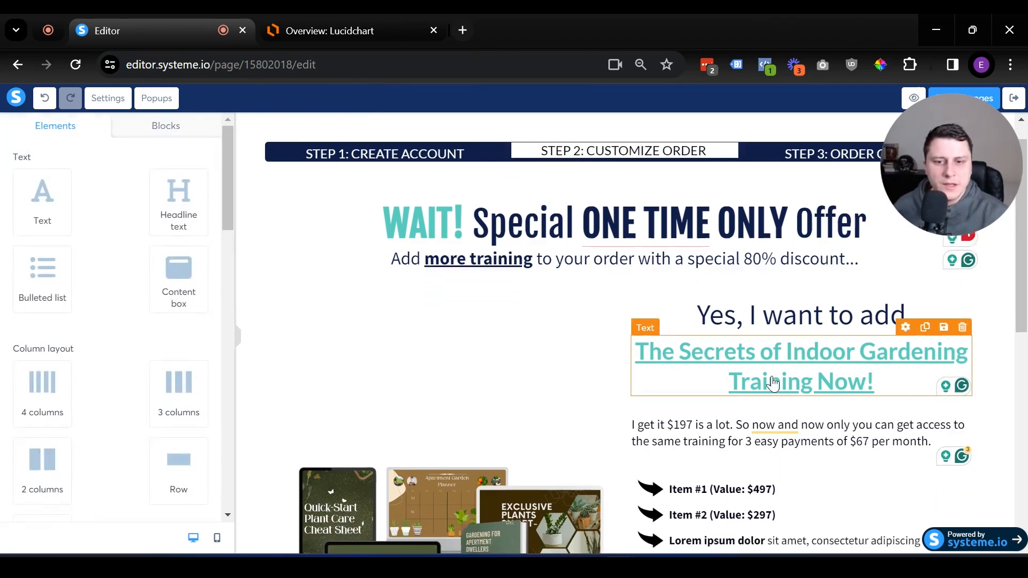
scroll(773, 446, down, 3)
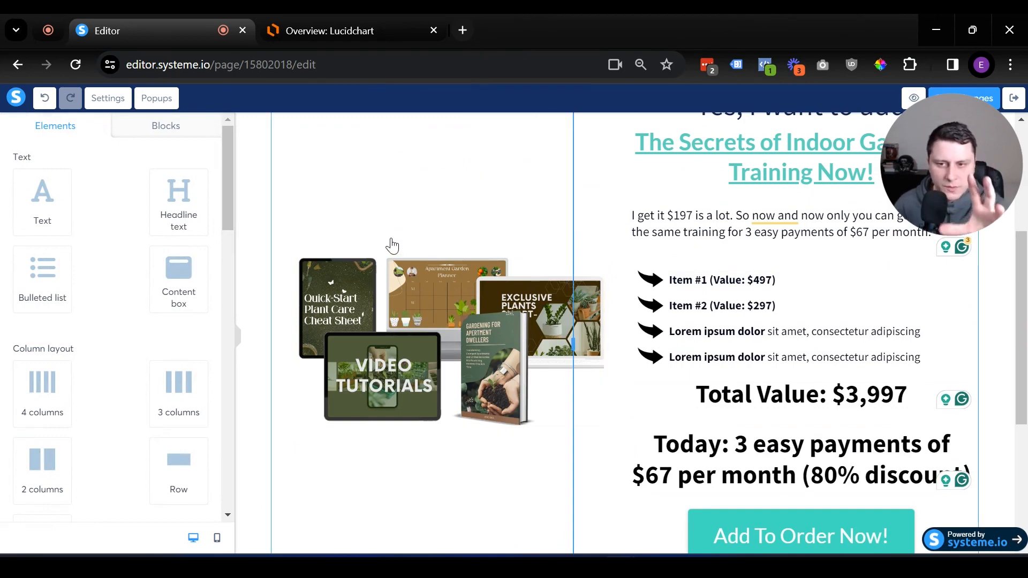
scroll(391, 245, down, 3)
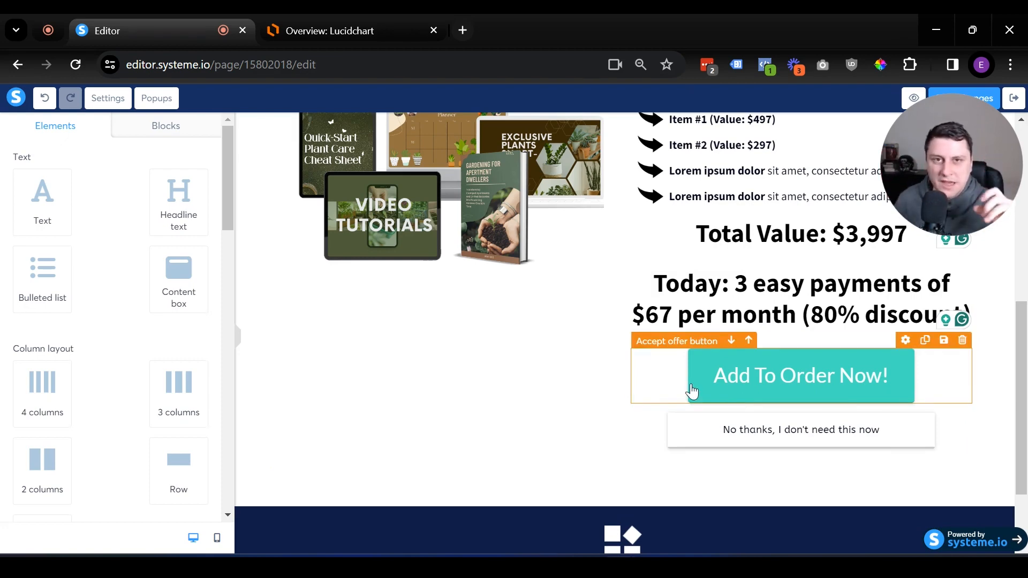
scroll(571, 342, up, 8)
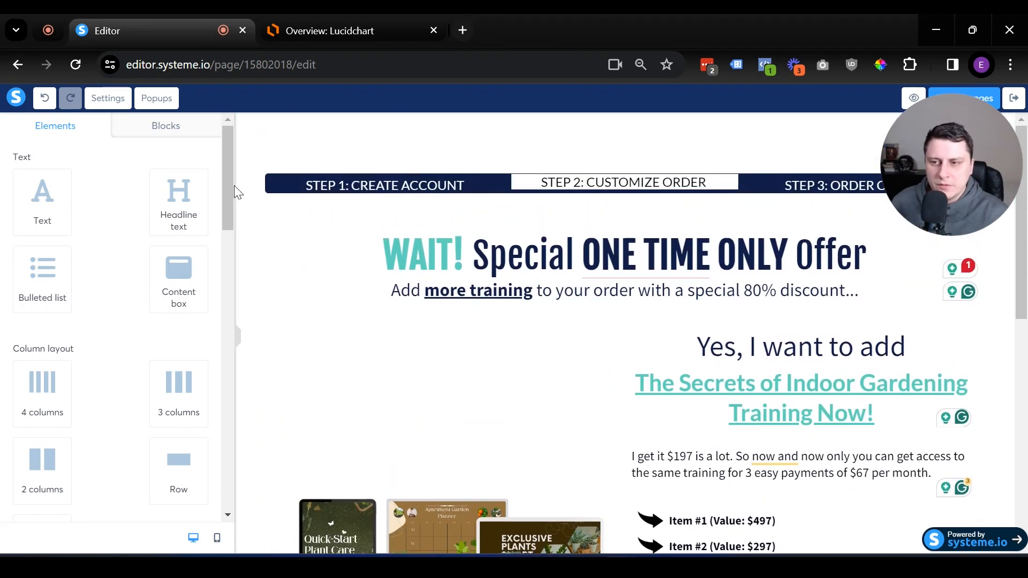
click(336, 142)
scroll(96, 233, down, 2)
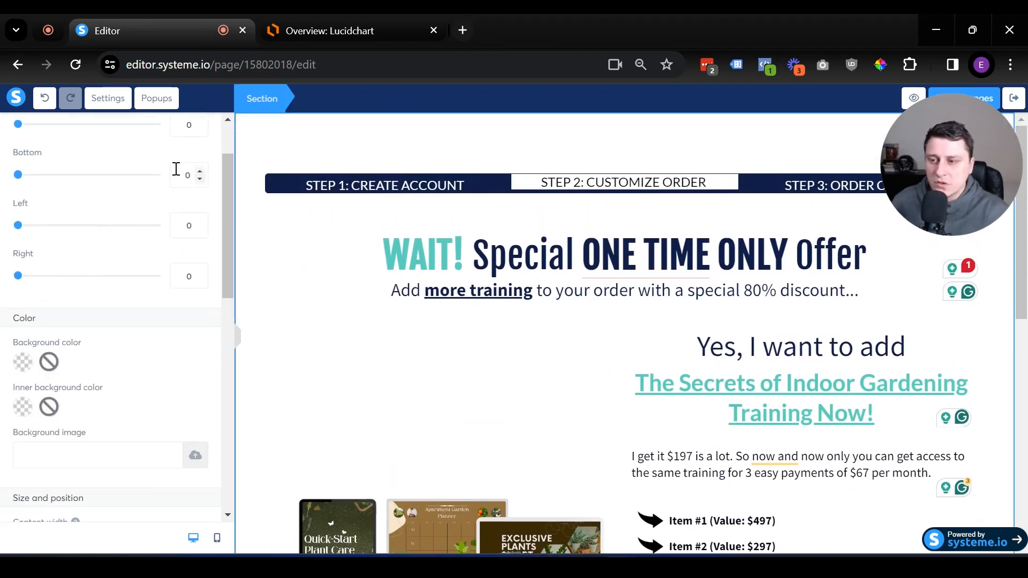
scroll(177, 176, down, 3)
click(199, 301)
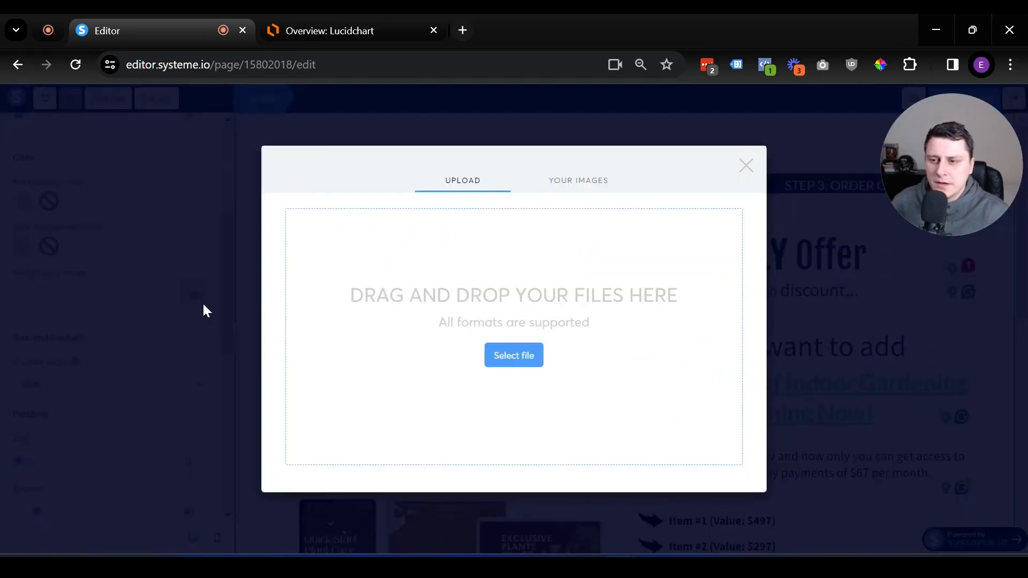
click(747, 166)
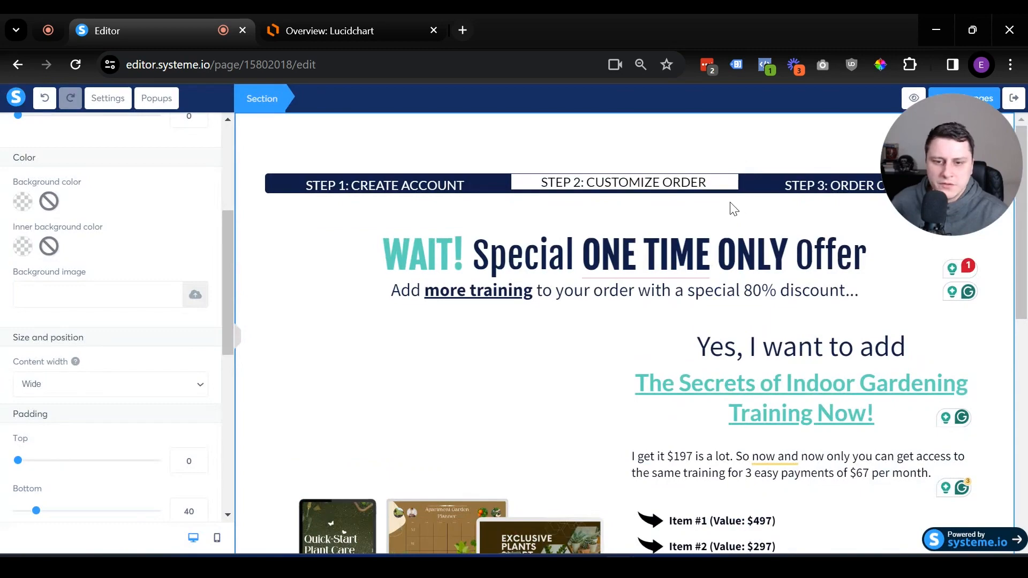
- Check the full downsell page, from the one-time offer headline through the buttons to the footer
click(645, 364)
scroll(646, 364, down, 9)
scroll(655, 354, up, 4)
scroll(656, 354, up, 1)
scroll(723, 402, down, 6)
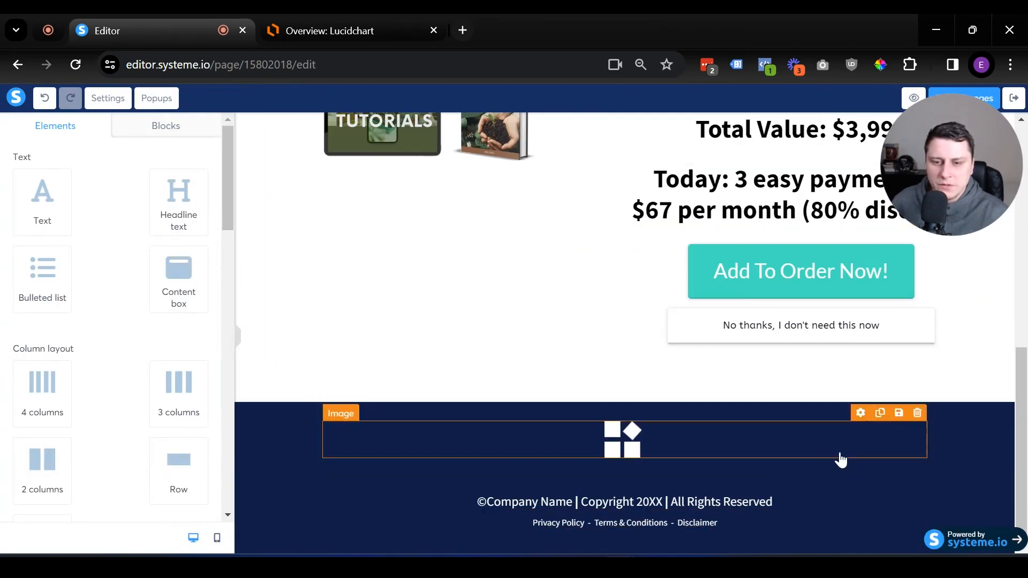
scroll(803, 464, up, 9)
scroll(842, 460, up, 2)
scroll(814, 278, down, 1)
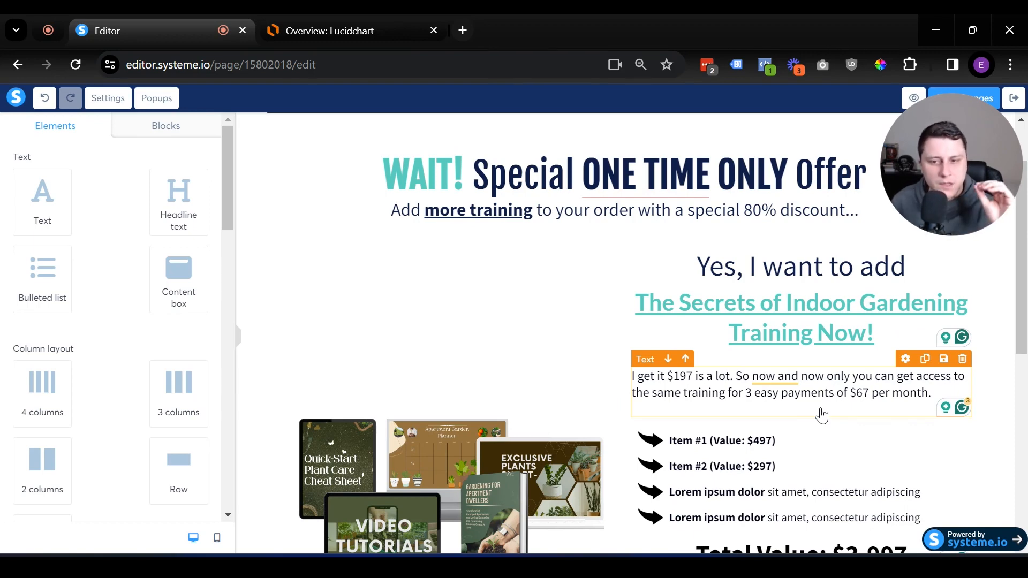
- Examine the payment plan paragraph, the $67 per month price headline, the 80% discount line and the accept offer button
click(757, 415)
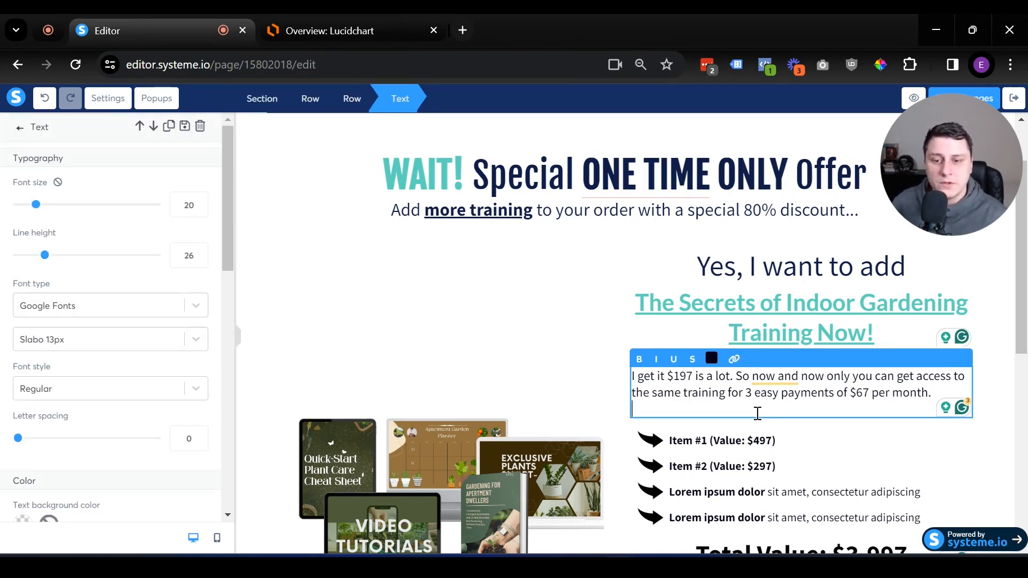
scroll(748, 377, down, 3)
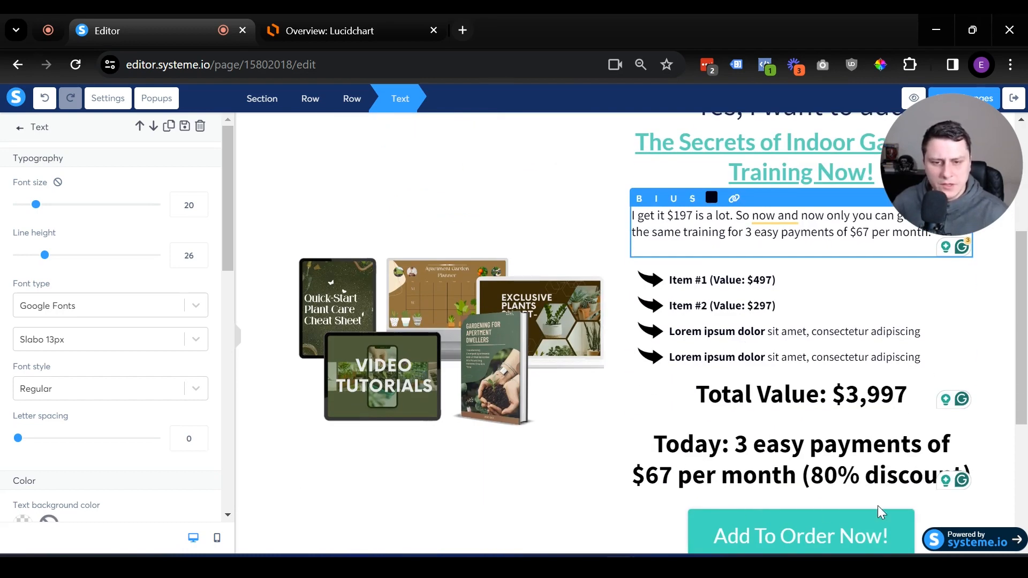
click(714, 468)
click(724, 470)
drag(673, 482, 653, 483)
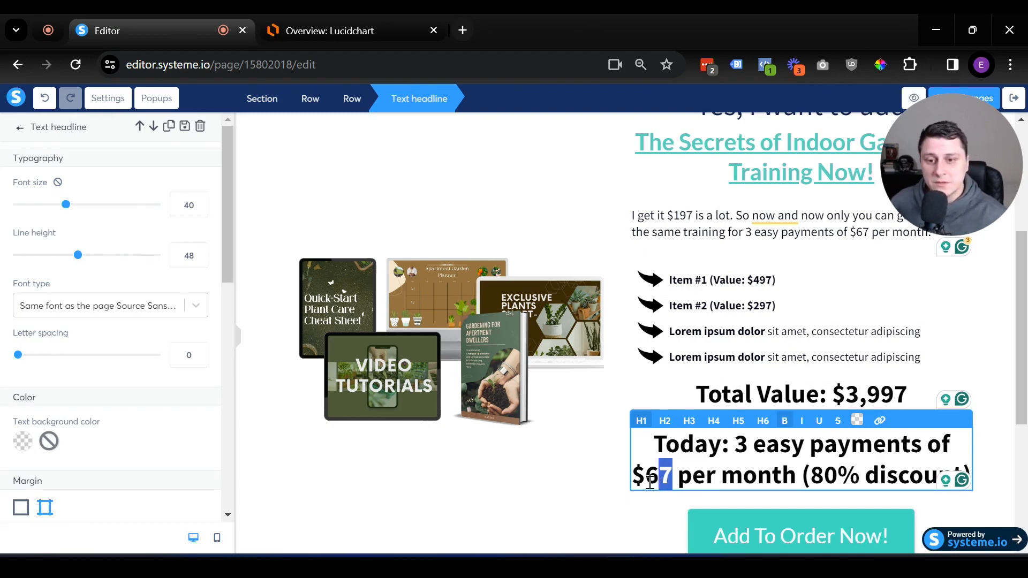
scroll(685, 399, up, 5)
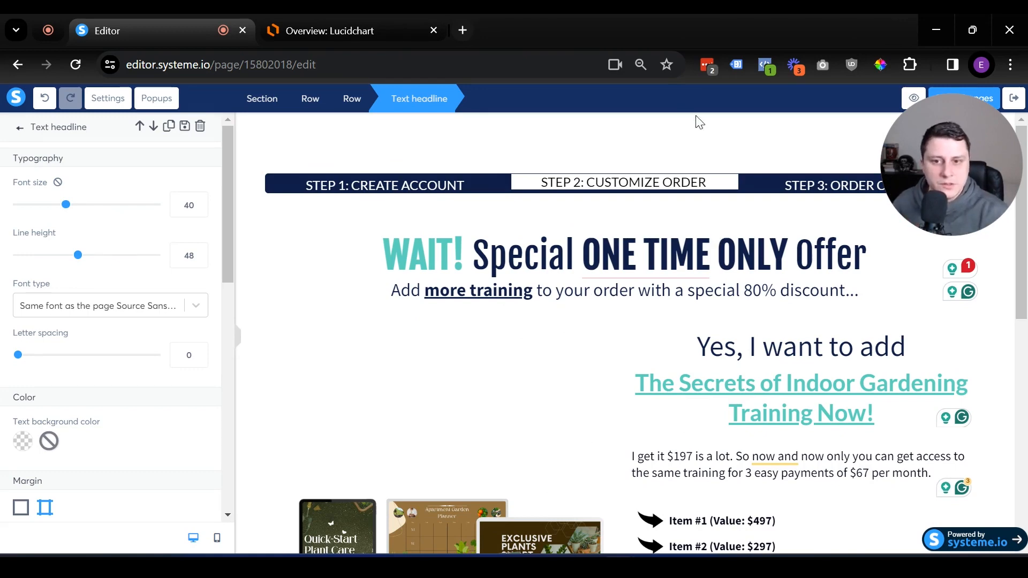
click(670, 343)
scroll(763, 332, down, 5)
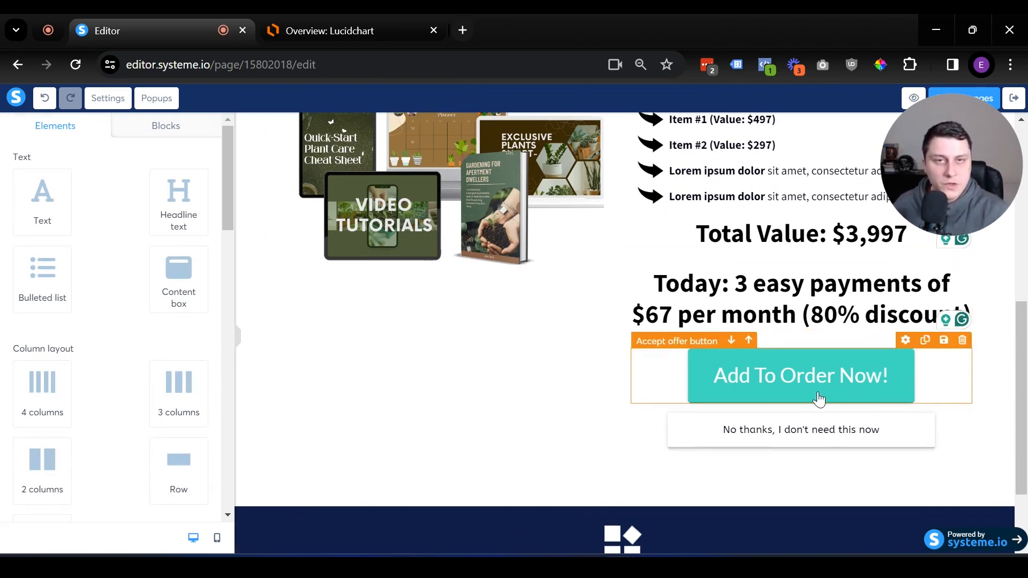
scroll(819, 400, up, 8)
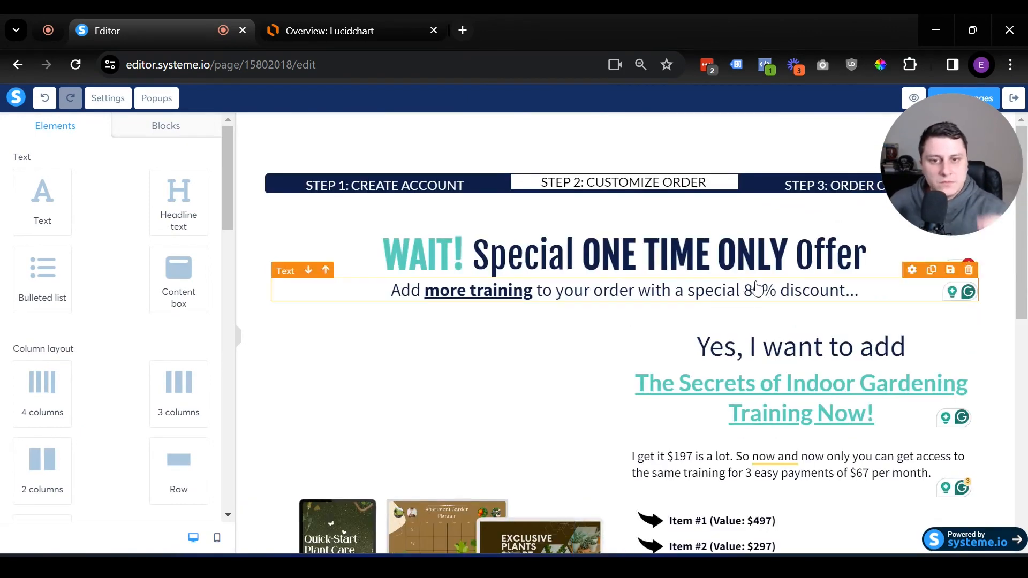
scroll(707, 309, down, 5)
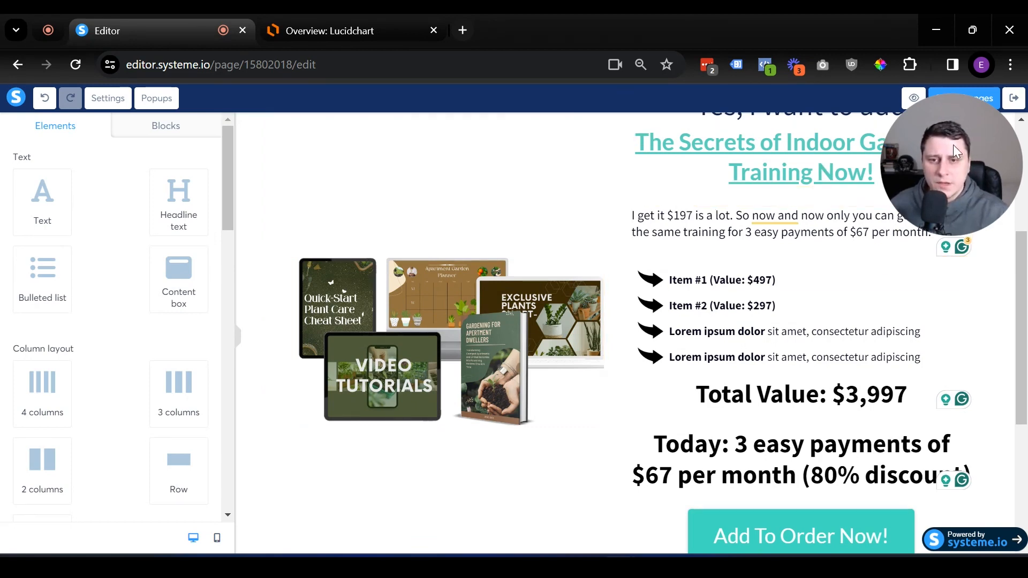
- Save the page changes, check the downsell page in preview mode, and return to the editor
drag(968, 211, 1021, 470)
click(952, 98)
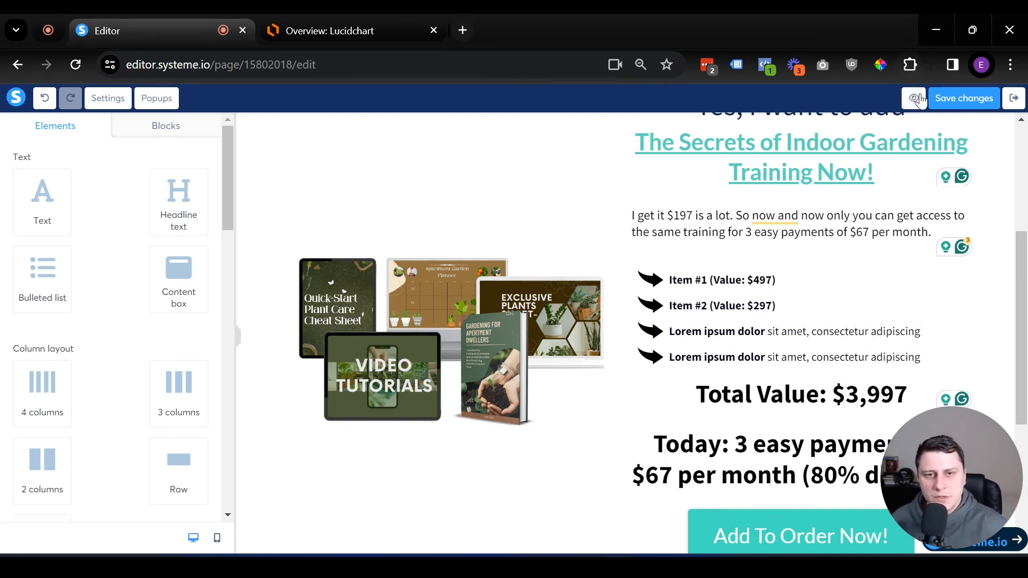
click(915, 98)
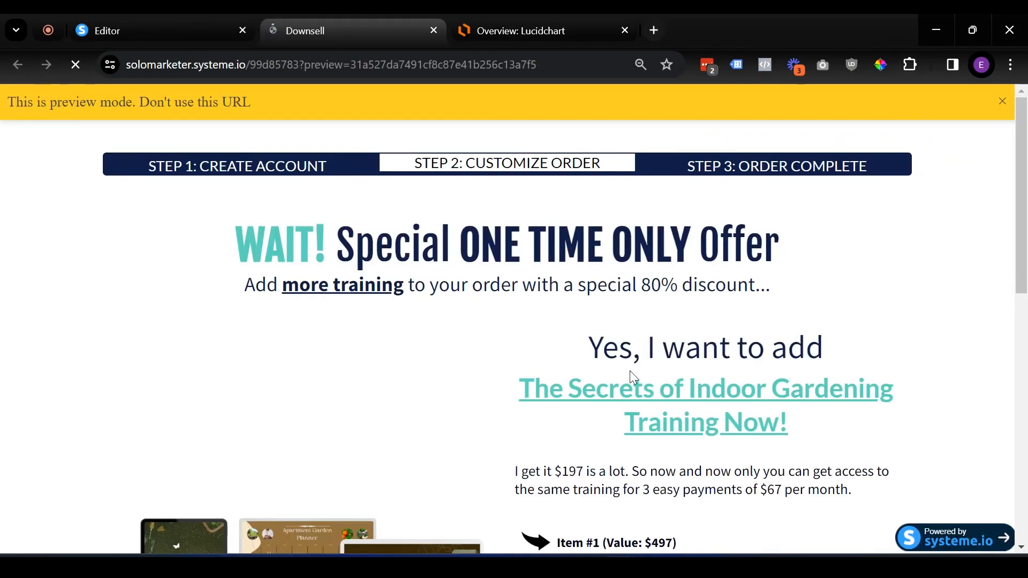
scroll(637, 371, down, 9)
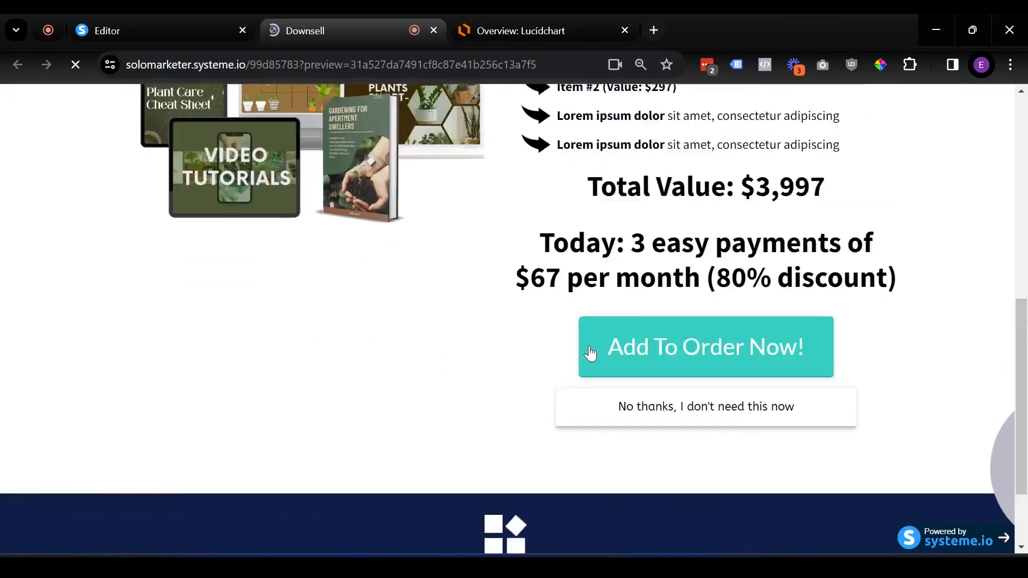
click(591, 353)
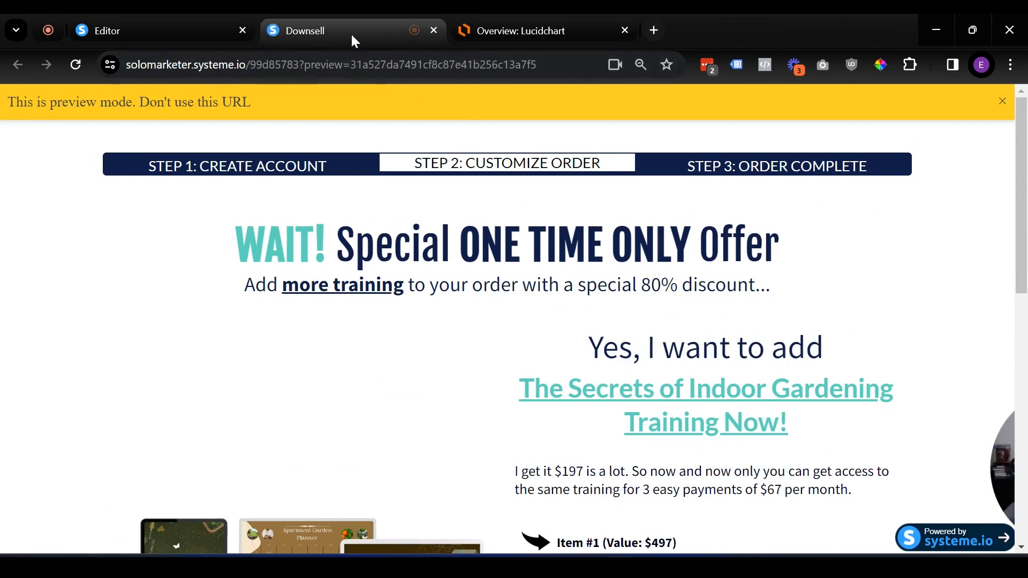
key(ctrl+w)
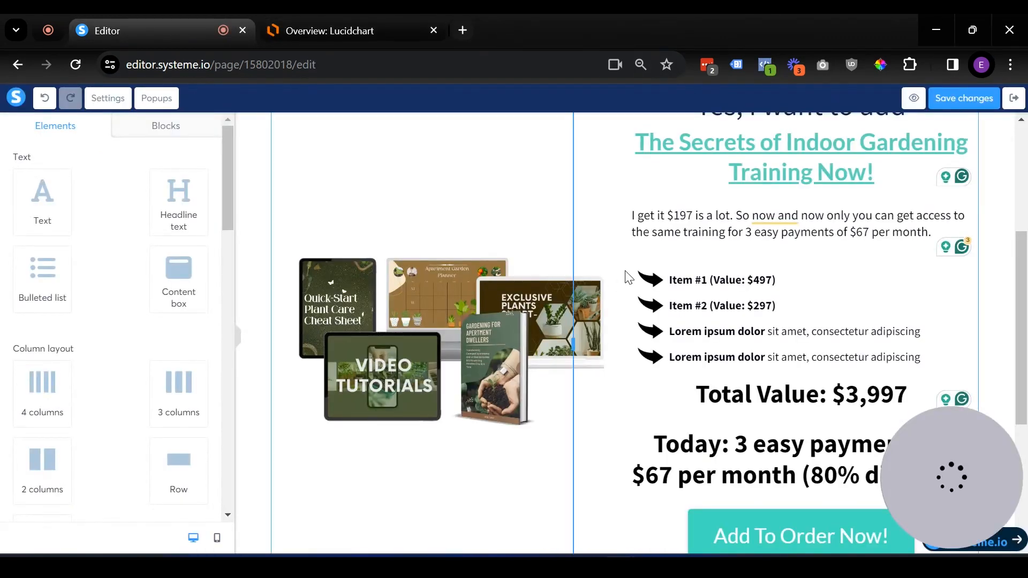
- In the mobile layout, tighten the line height of the "The Secrets of Indoor Gardening Training Now!" text
click(217, 538)
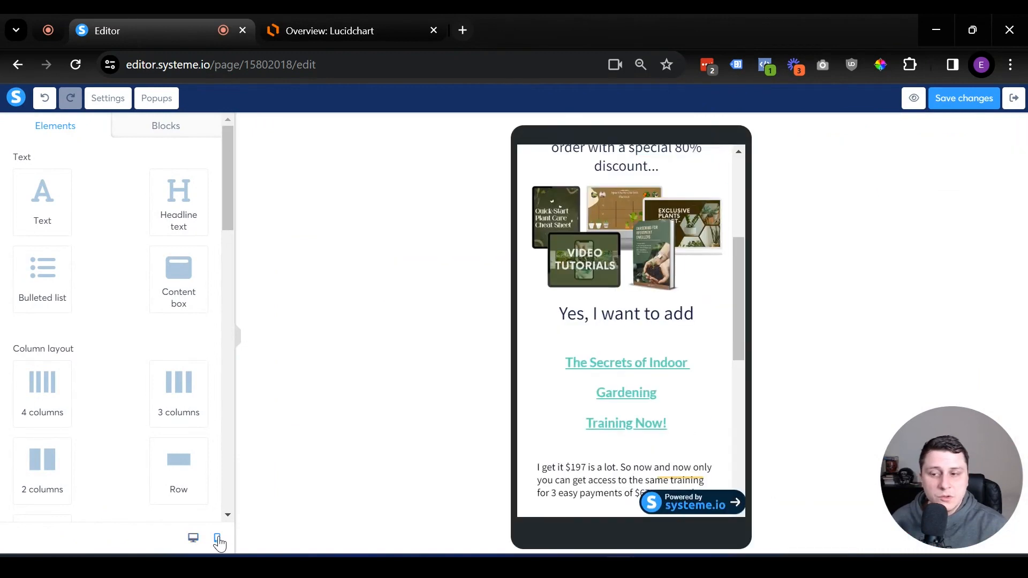
scroll(616, 348, up, 5)
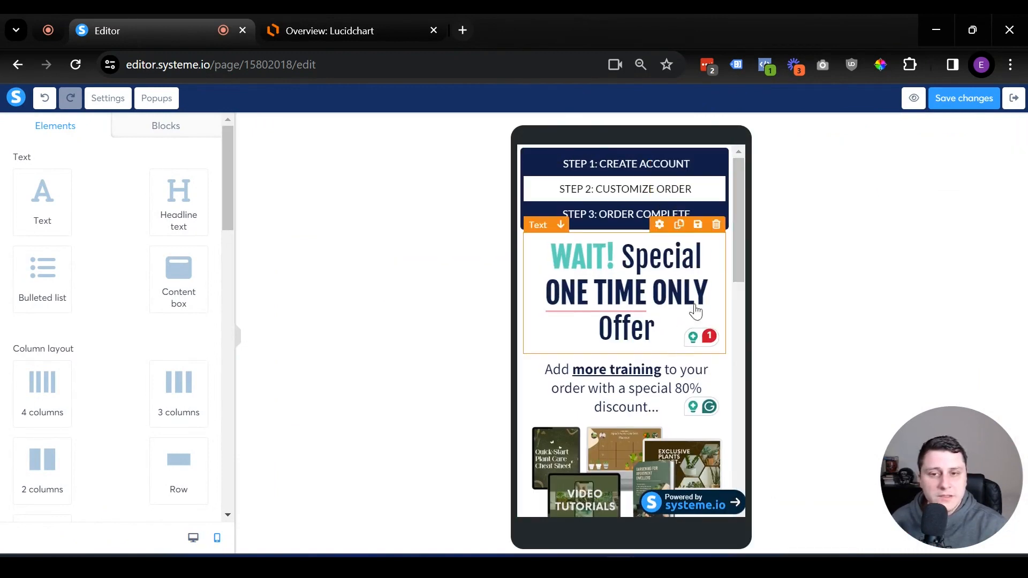
drag(738, 230, 739, 370)
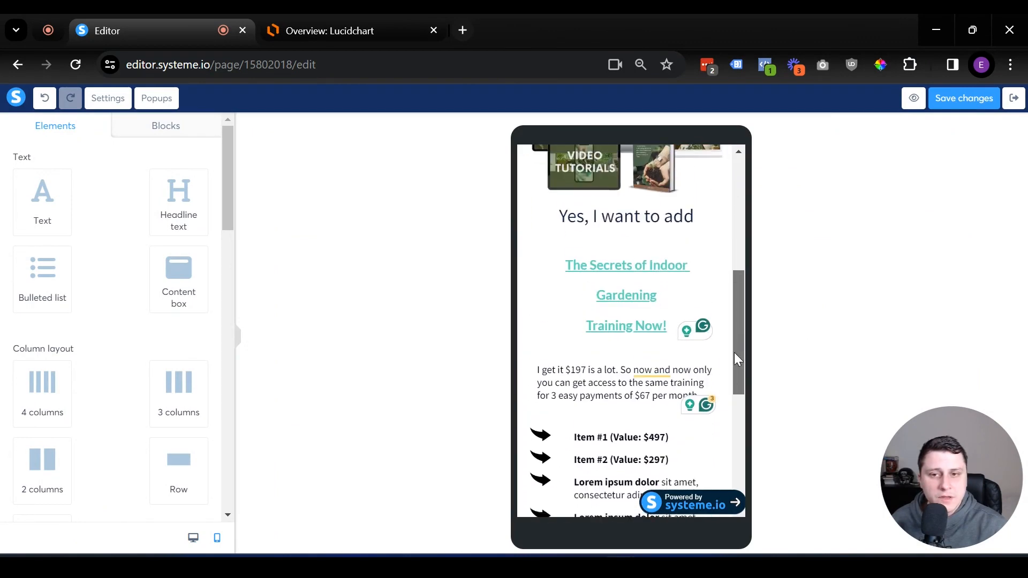
click(650, 303)
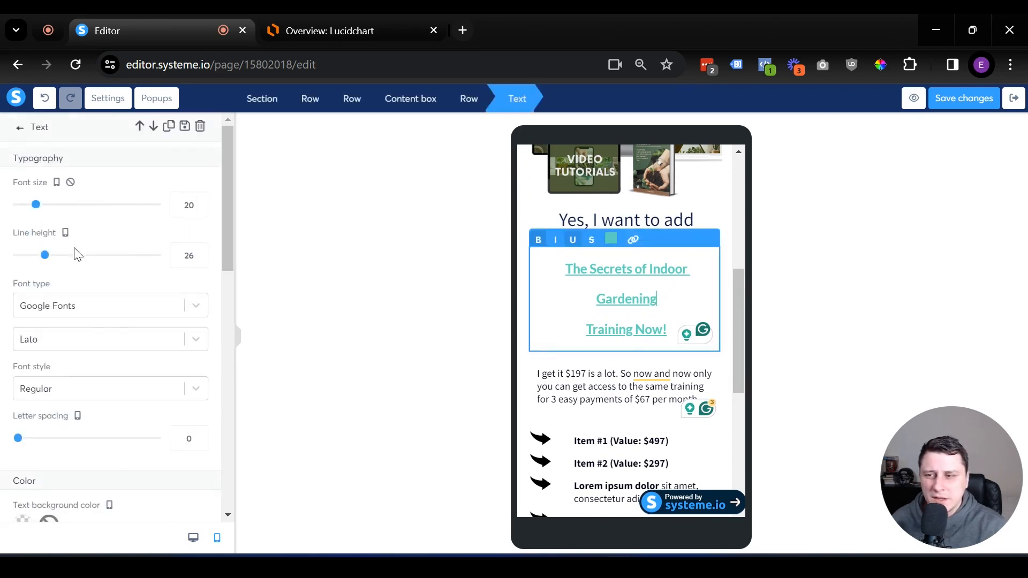
mouse_move(43, 256)
mouse_down()
mouse_move(32, 257)
mouse_move(46, 255)
mouse_up()
click(784, 273)
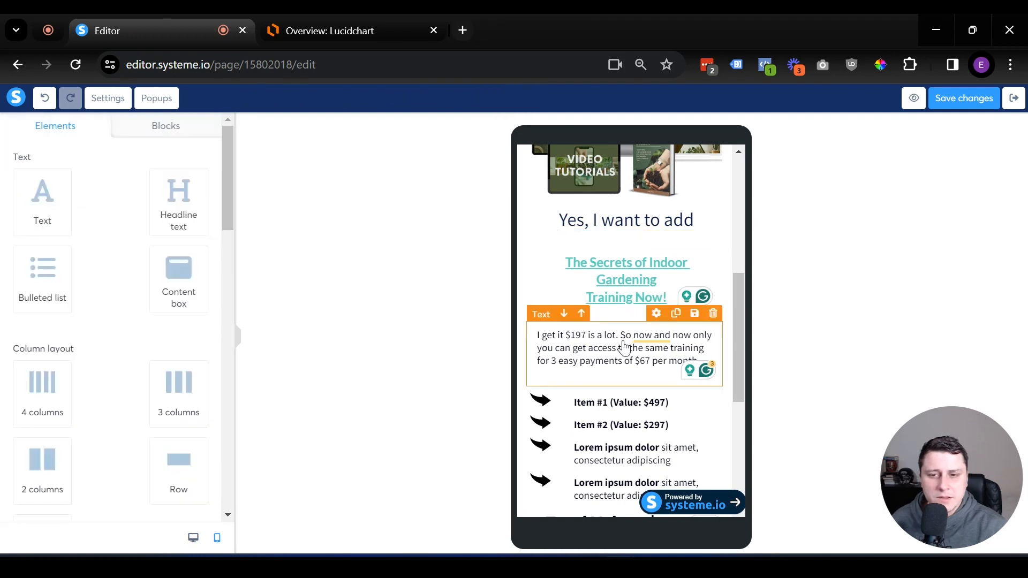
- Set the mobile font size of the payment plan paragraph to 19 and remove the empty line at its end
click(616, 345)
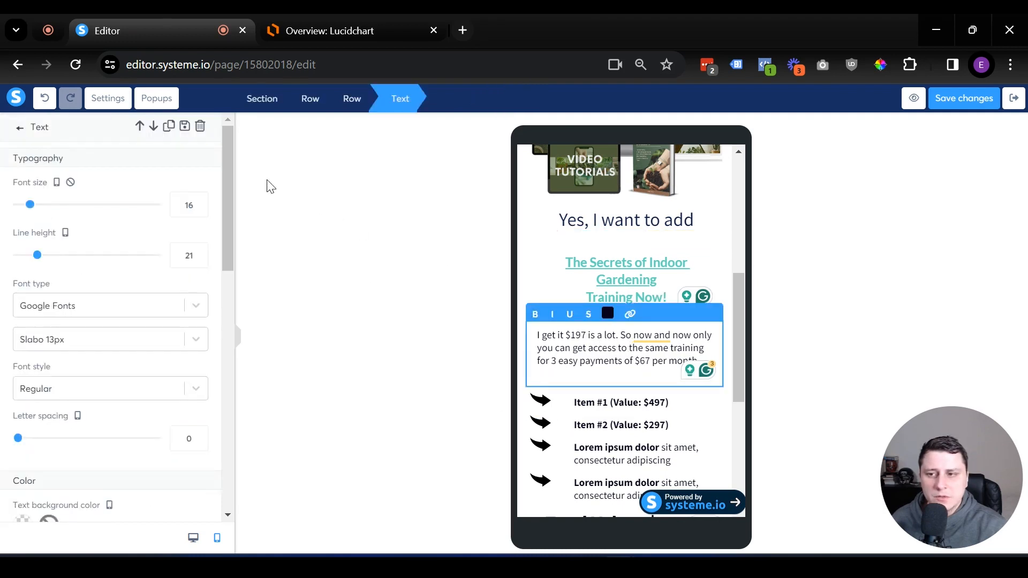
click(201, 199)
click(200, 200)
click(200, 199)
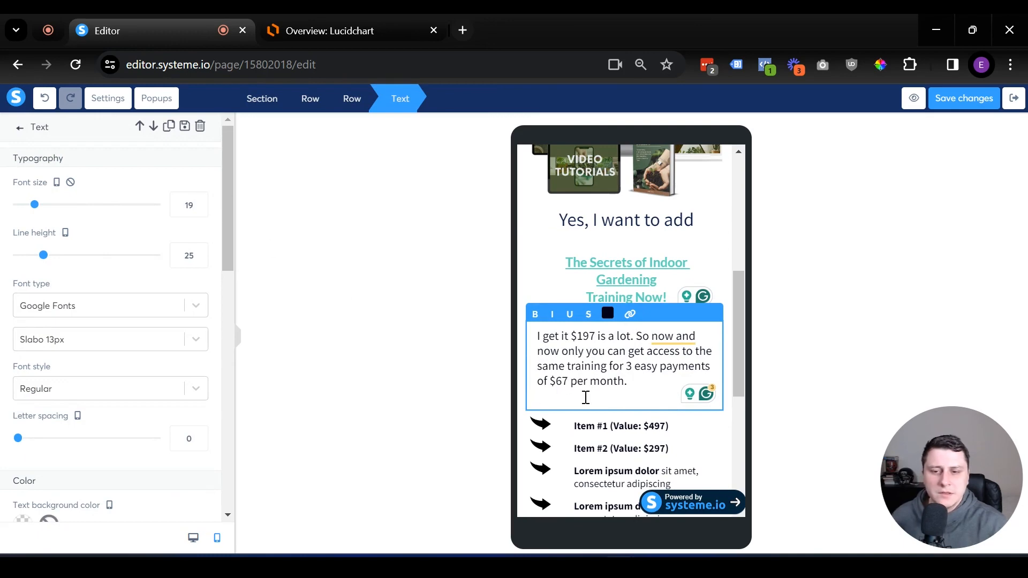
key(BackSpace)
click(808, 303)
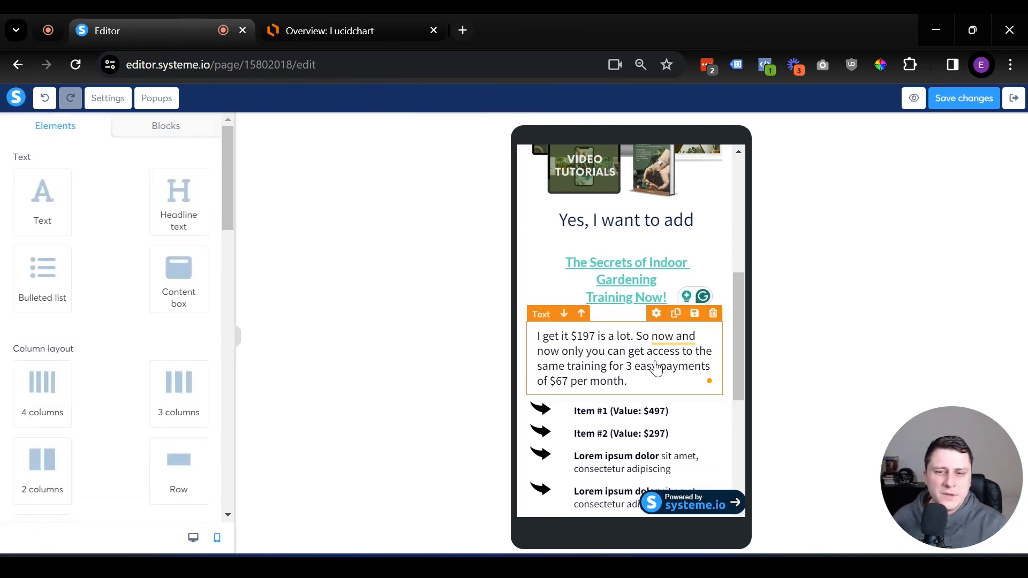
- Set the top padding of the mobile "Add To Order Now!" button to 14
scroll(661, 343, down, 5)
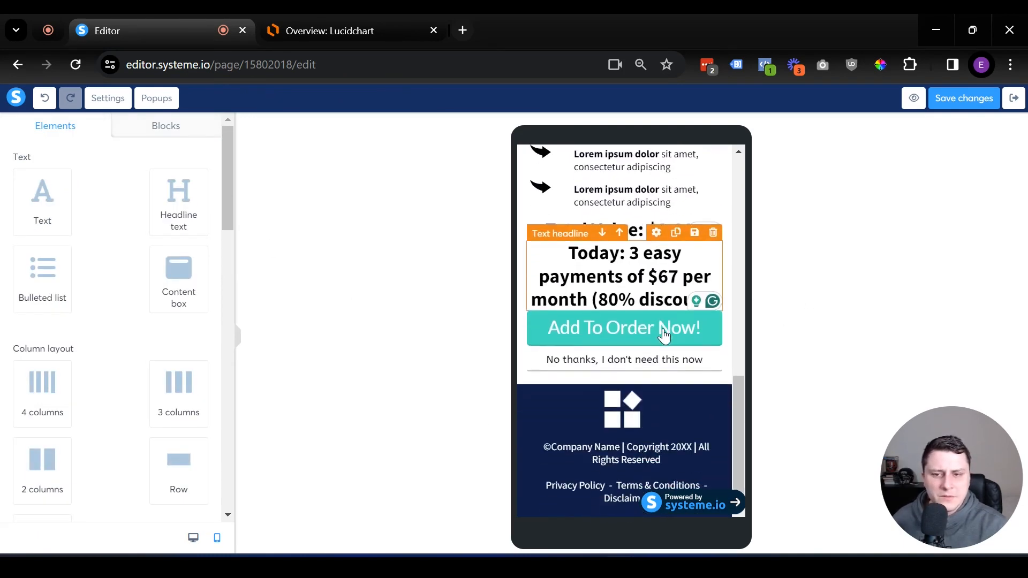
click(610, 328)
scroll(200, 278, down, 9)
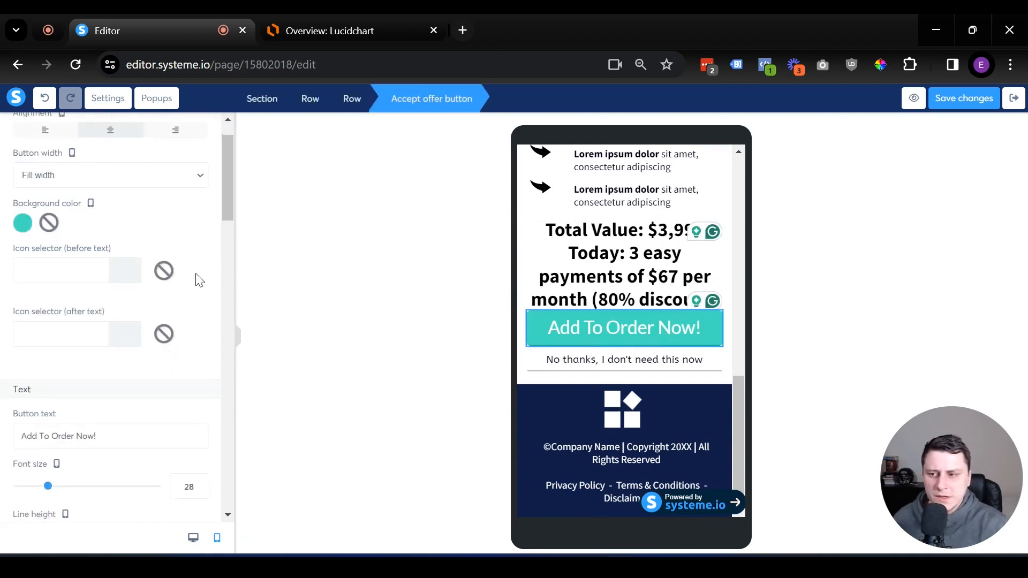
scroll(115, 336, down, 8)
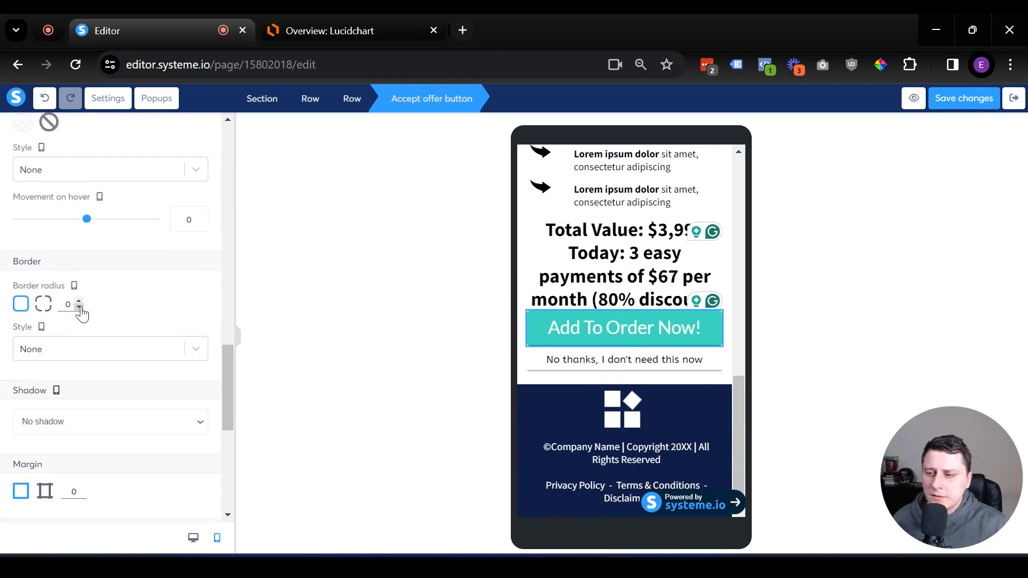
scroll(83, 311, down, 6)
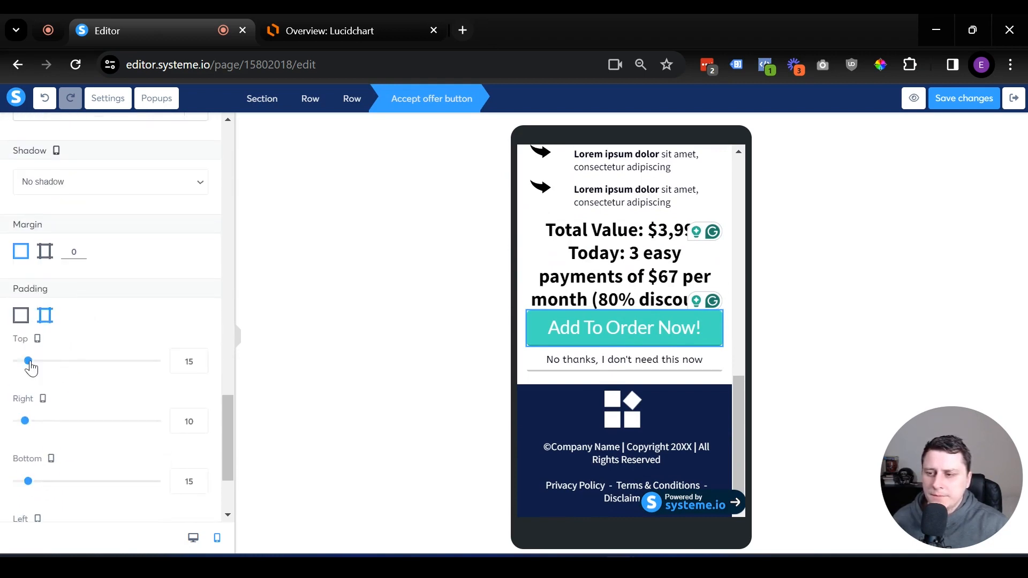
mouse_move(30, 363)
mouse_down()
mouse_move(44, 368)
mouse_move(30, 370)
mouse_up()
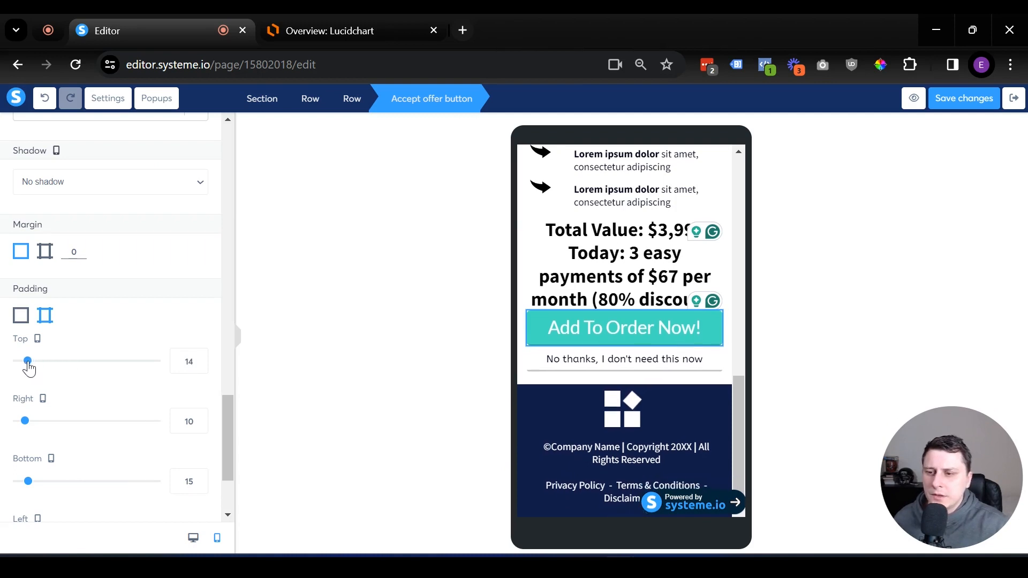
- Give the mobile "Add To Order Now!" button individual margins of 14 at the top and 12 at the bottom
click(45, 252)
drag(18, 297, 27, 298)
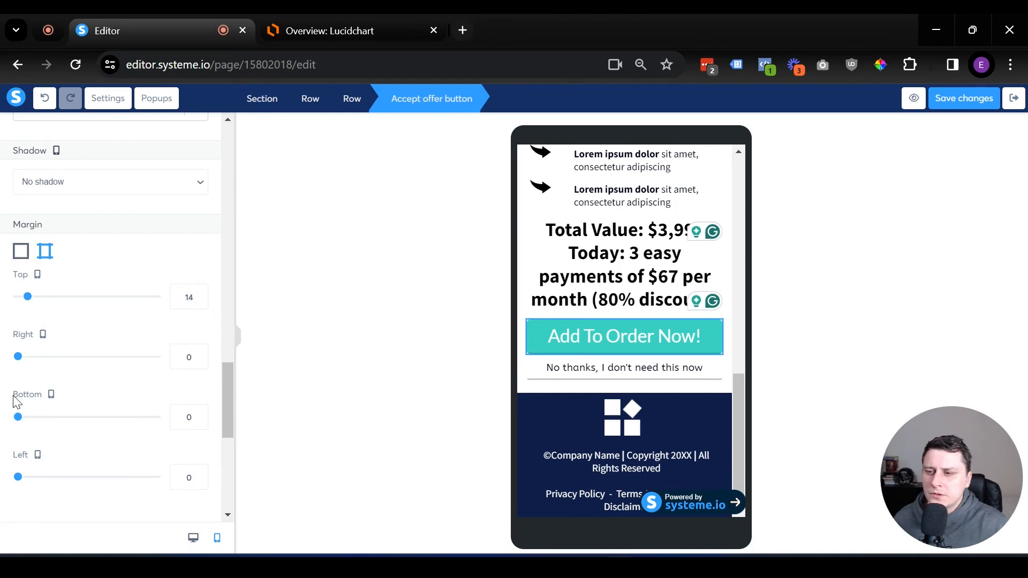
drag(17, 419, 39, 417)
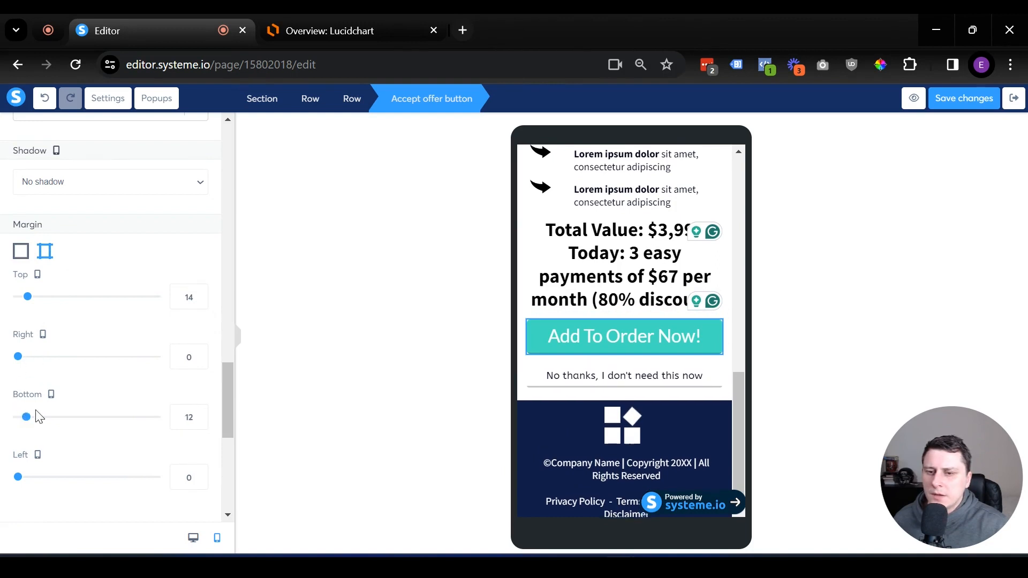
click(917, 343)
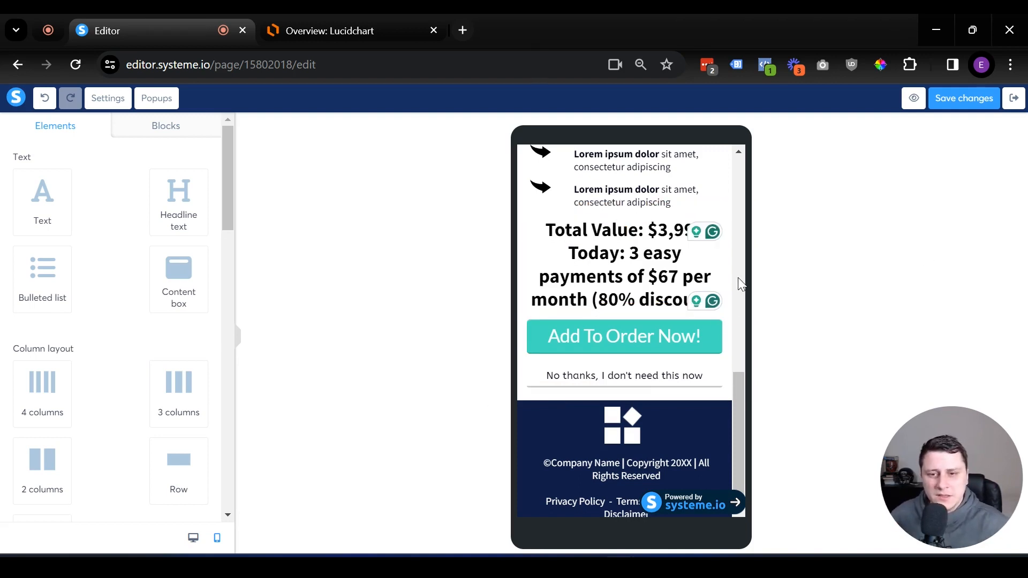
- Return to the desktop layout, save the downsell page, and go back to the funnel's Downsell step configuration
scroll(678, 382, up, 10)
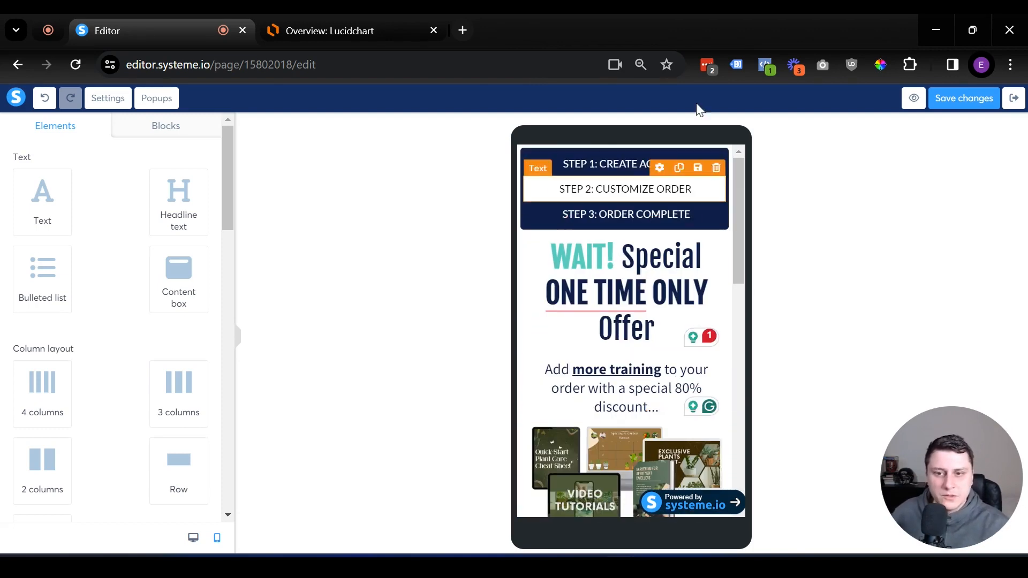
click(192, 538)
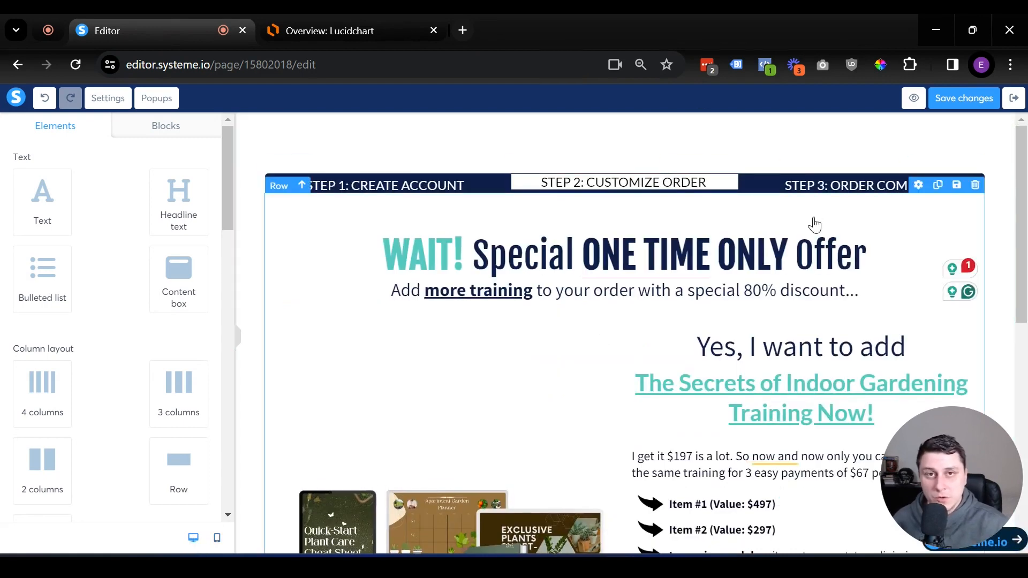
click(958, 103)
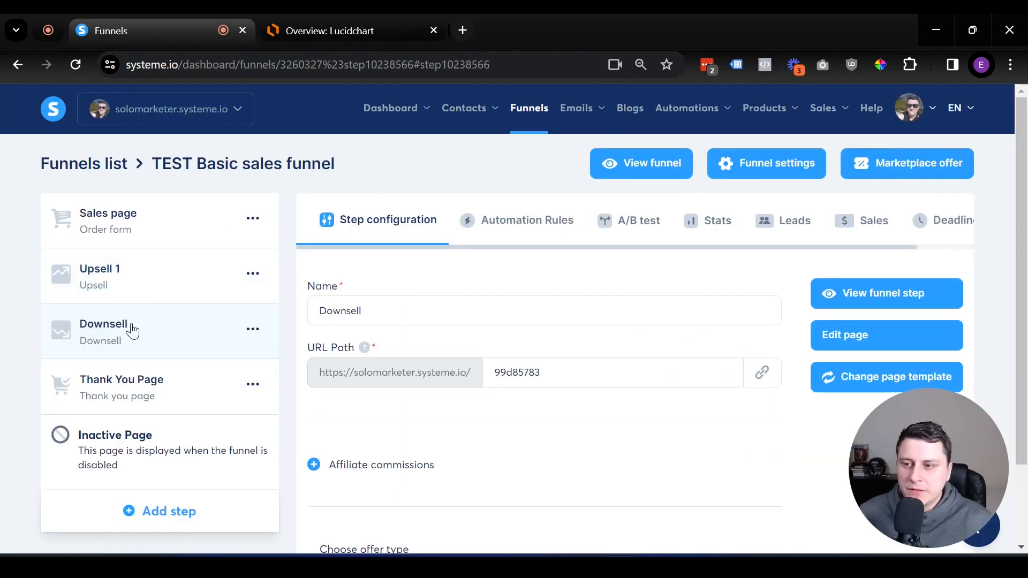
- Change the Downsell step's URL path to "gardening-downsell"
drag(578, 372, 489, 373)
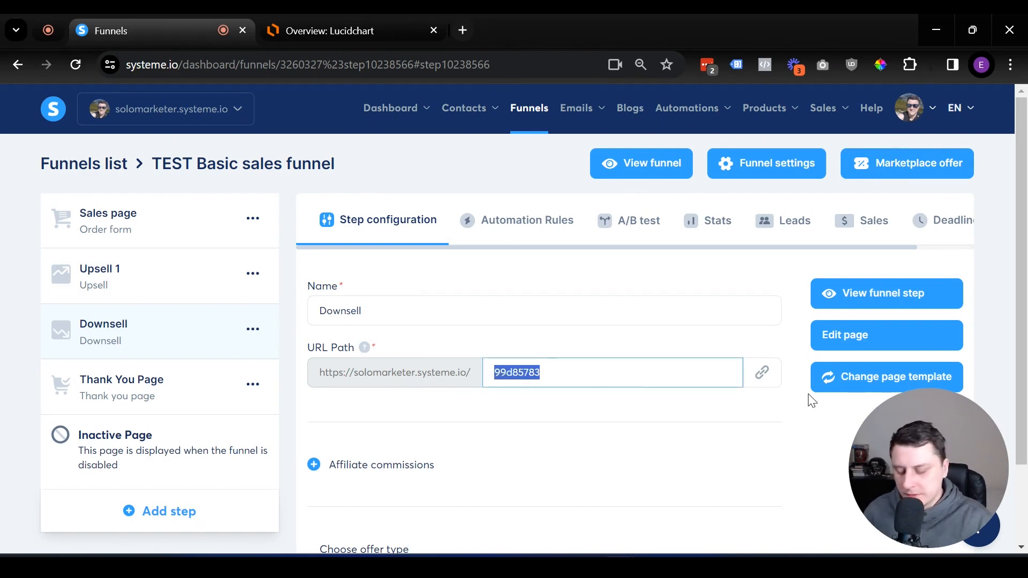
text(gardening-downsell)
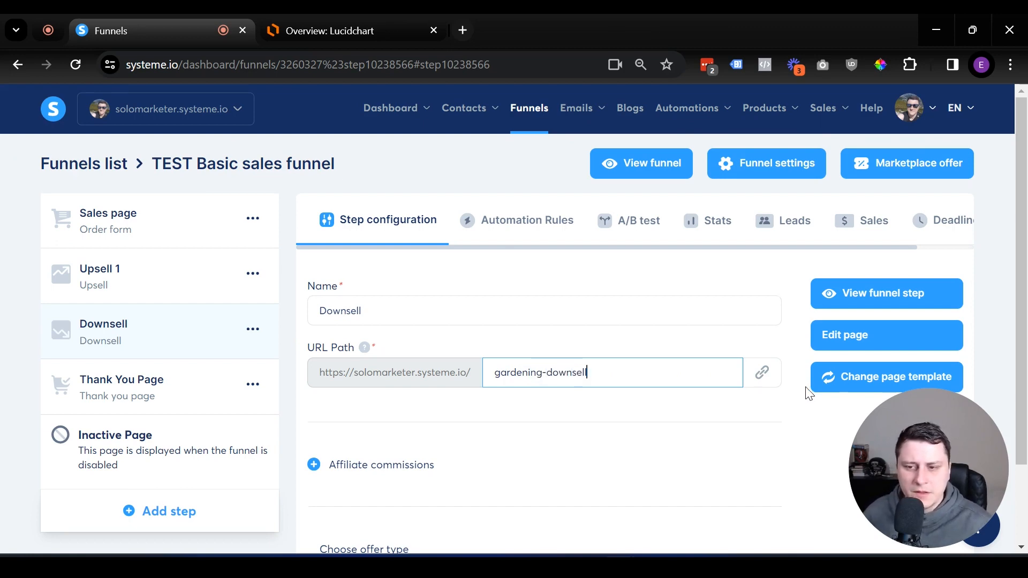
scroll(653, 378, down, 2)
drag(332, 278, 442, 280)
click(532, 337)
scroll(610, 241, up, 2)
drag(872, 249, 978, 251)
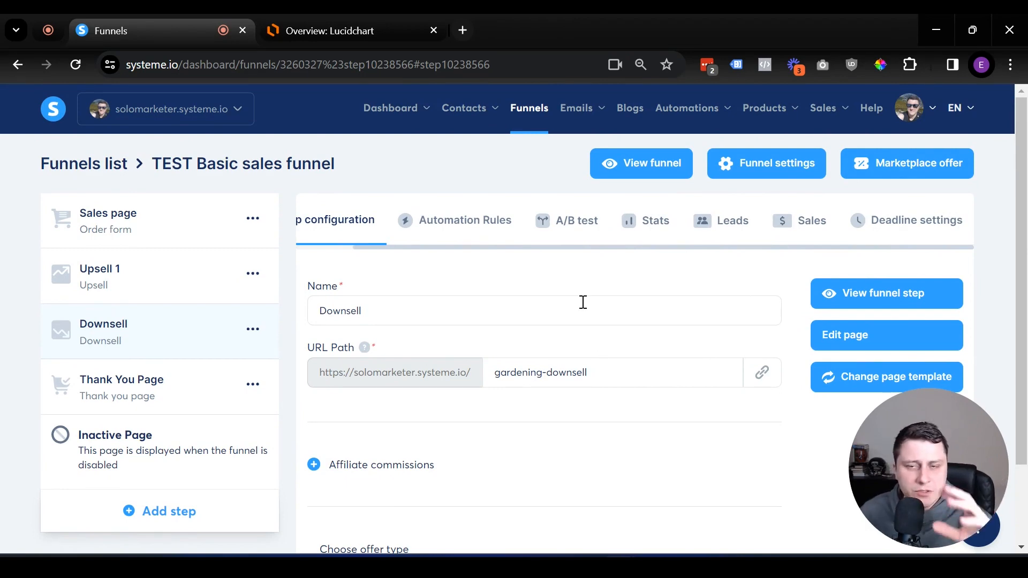
- Make the downsell offer a digital product and add the course "Financial Freedom Formula (SMF)" as its resource
scroll(581, 322, down, 2)
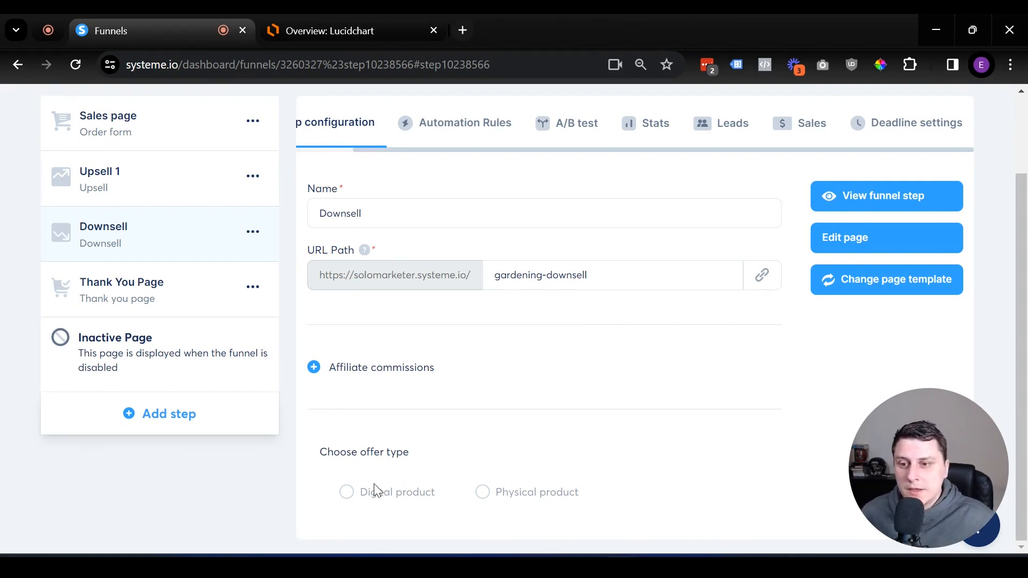
click(404, 487)
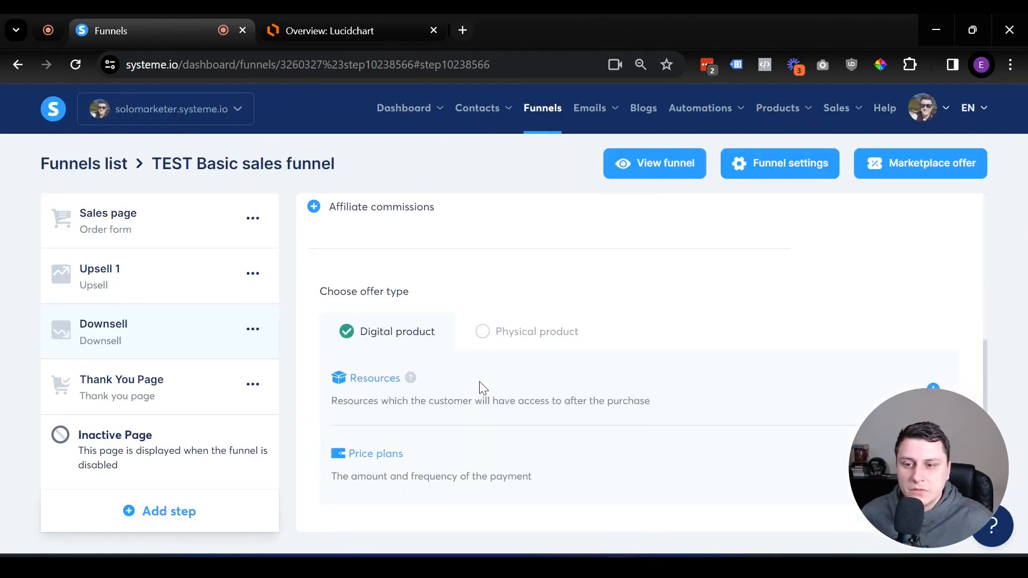
click(933, 389)
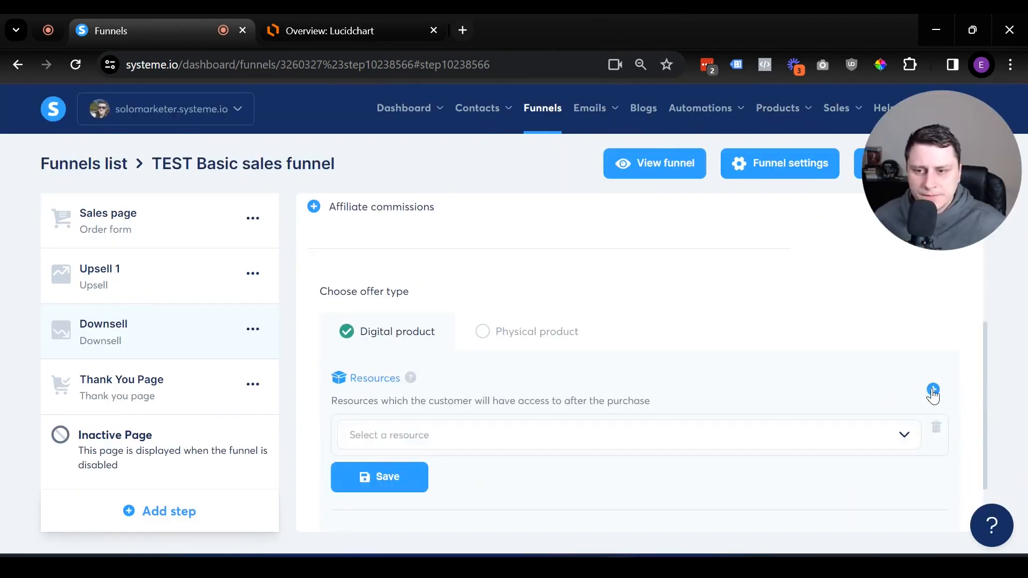
scroll(464, 395, down, 2)
click(452, 359)
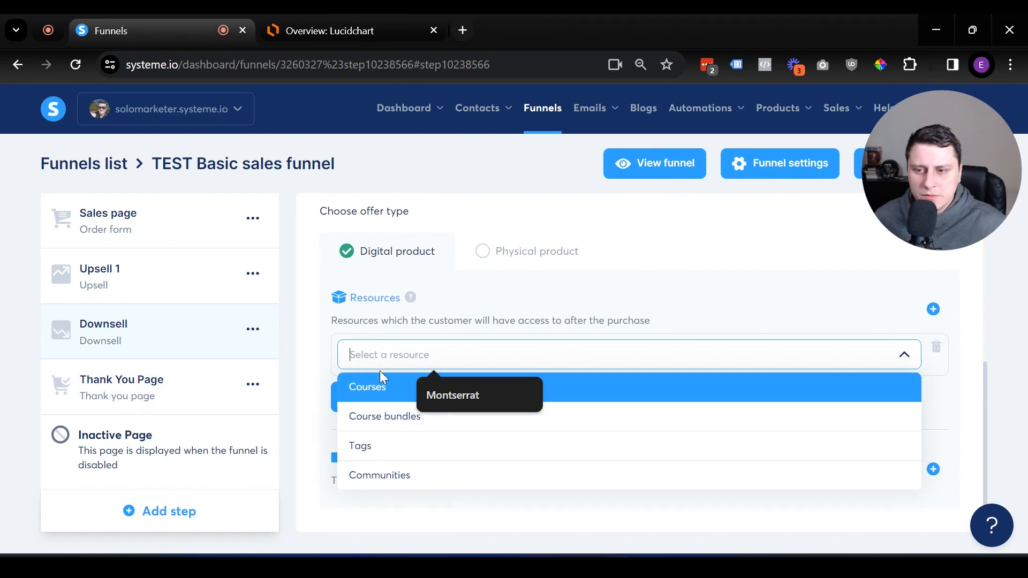
click(411, 385)
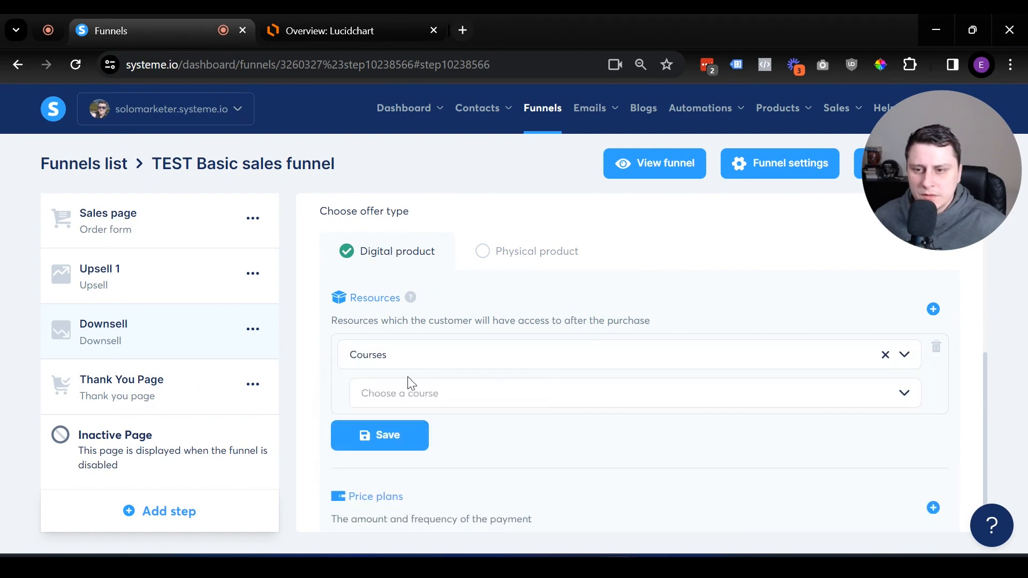
click(429, 396)
click(608, 307)
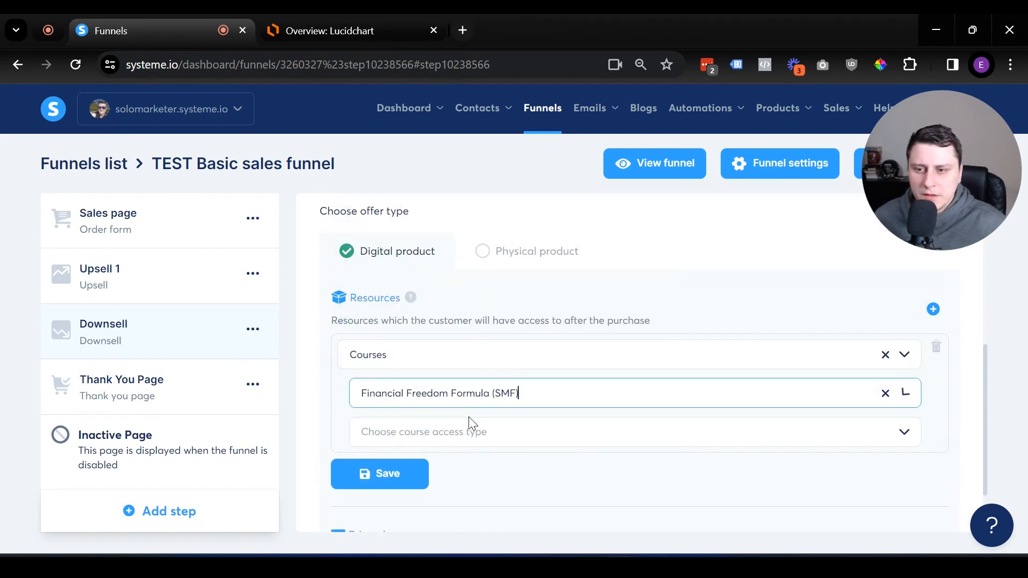
- Try Partial access as the course access type, selecting and clearing the Financial Freedom Formula module
scroll(468, 416, down, 1)
click(523, 359)
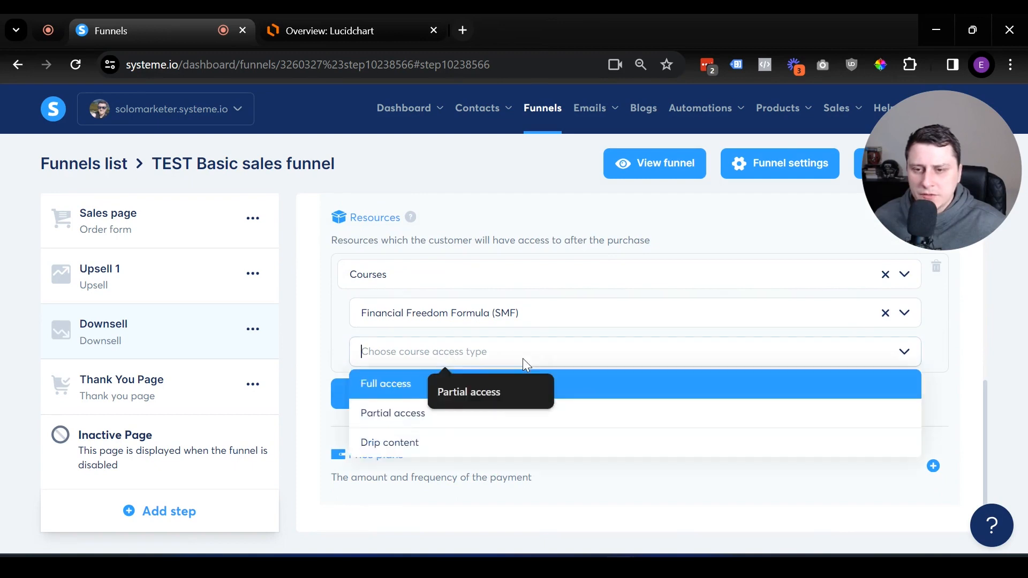
click(341, 352)
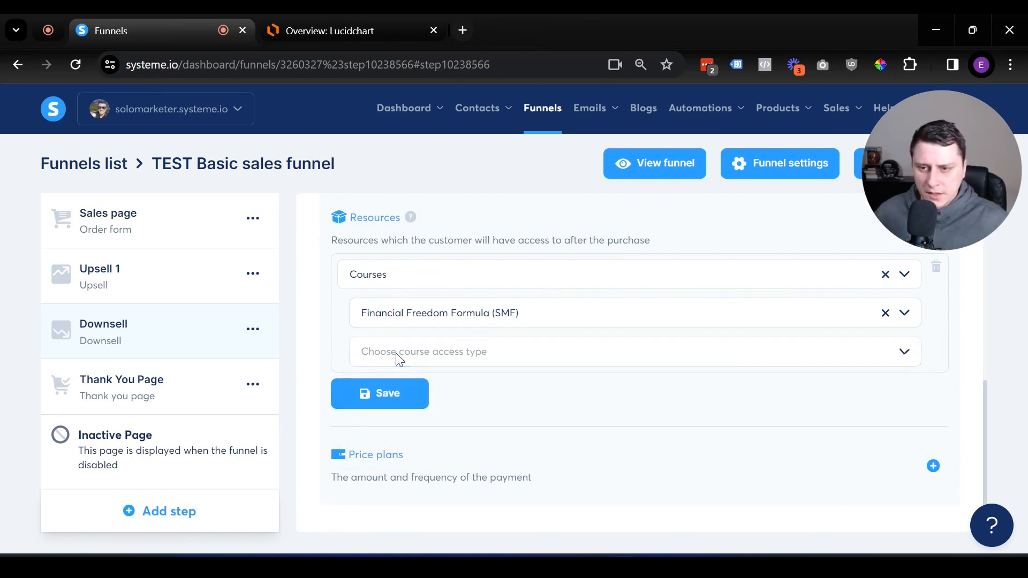
click(502, 348)
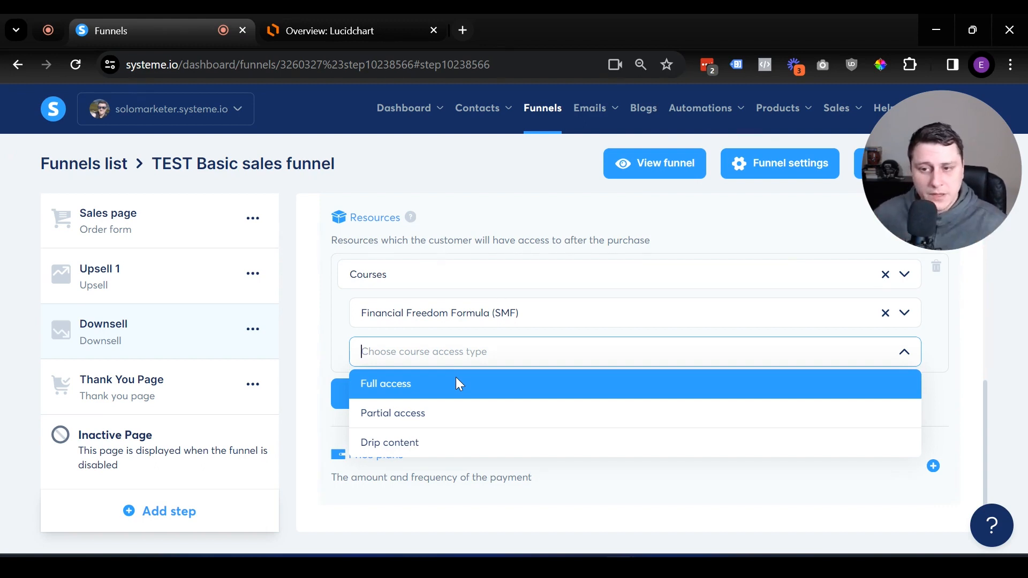
click(484, 416)
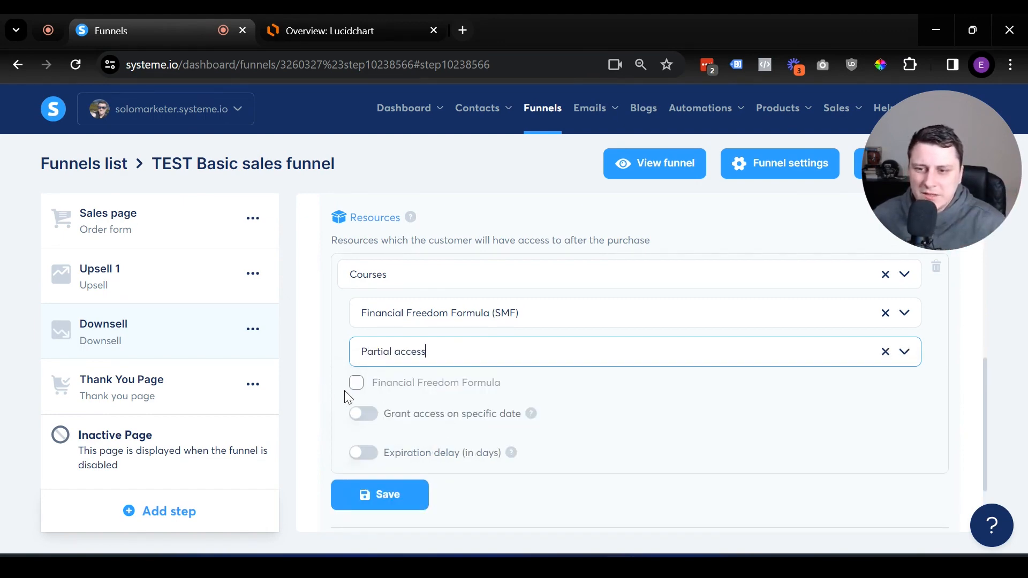
click(357, 385)
click(359, 389)
- Set the course access type to Full access and try to save the resource
click(401, 354)
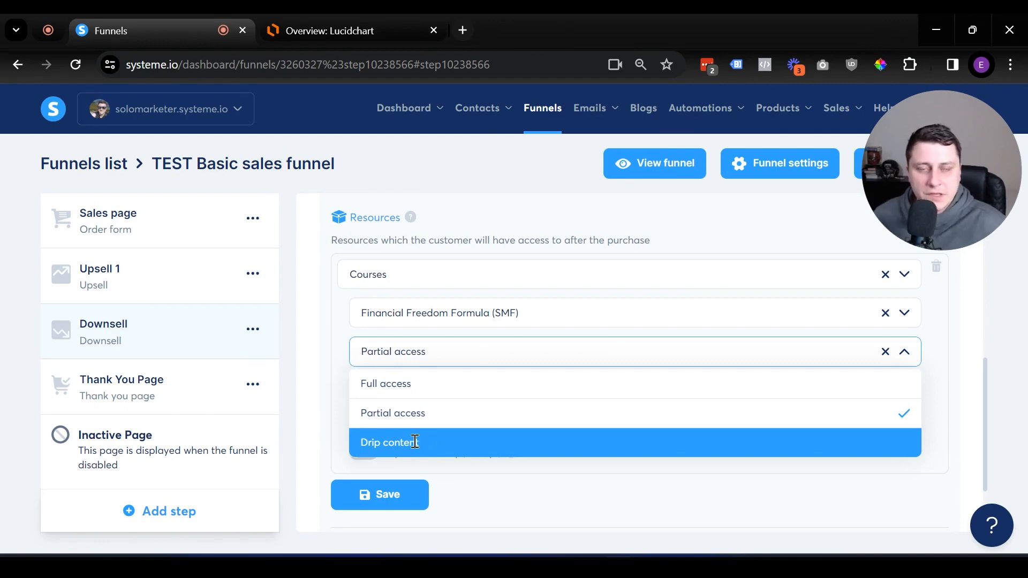
click(451, 388)
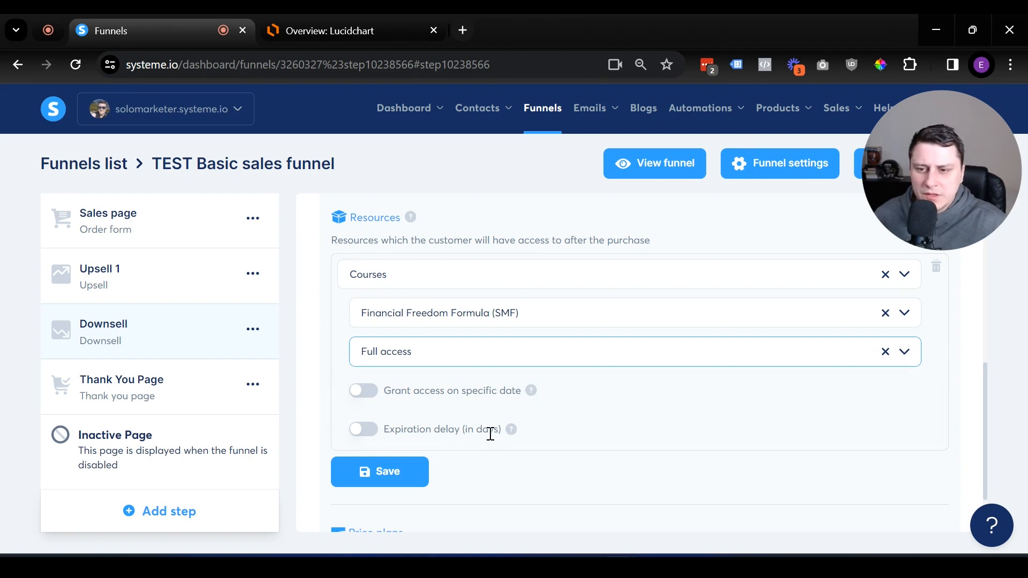
click(395, 472)
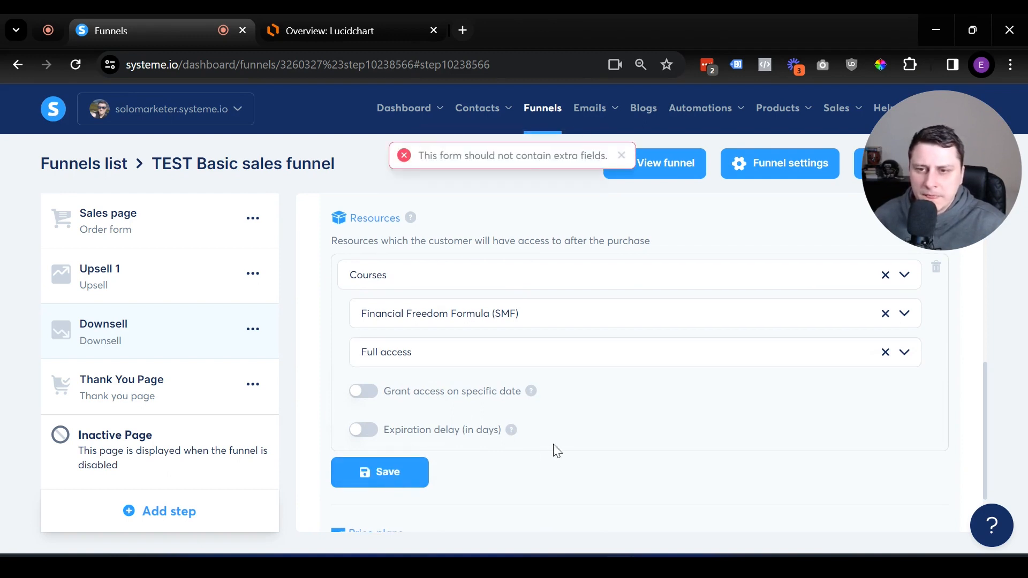
- Remove the Financial Freedom Formula course resource from the downsell offer
scroll(593, 345, up, 2)
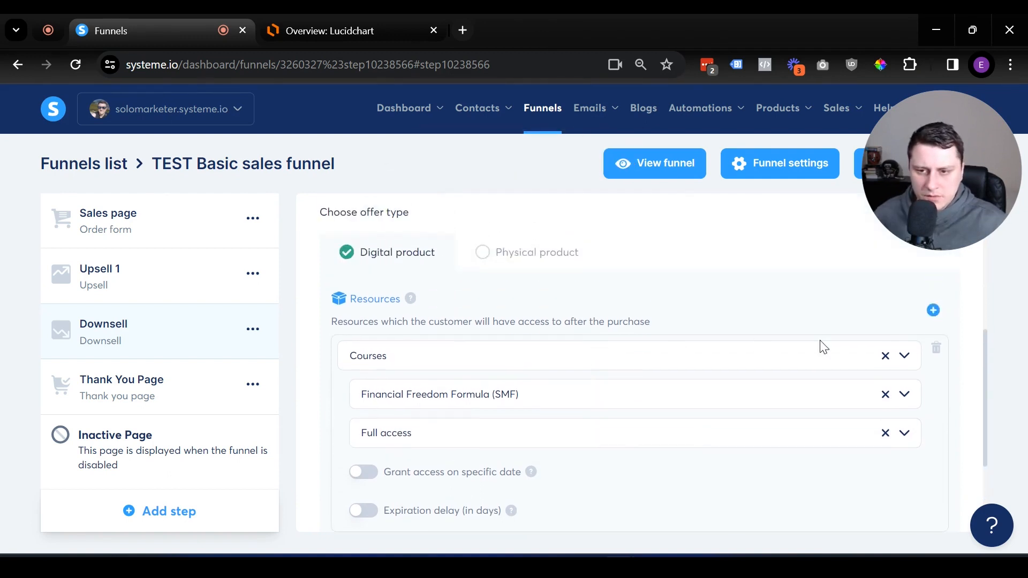
click(936, 350)
click(476, 364)
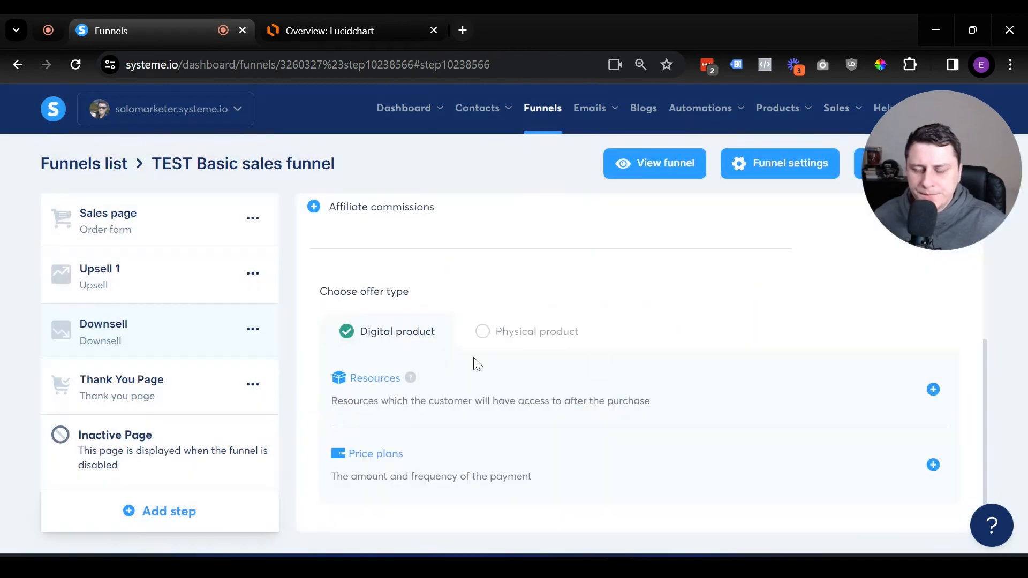
- Add the course "Financial Freedom Formula (SMF)" as the downsell's resource with Full access and save it
click(934, 389)
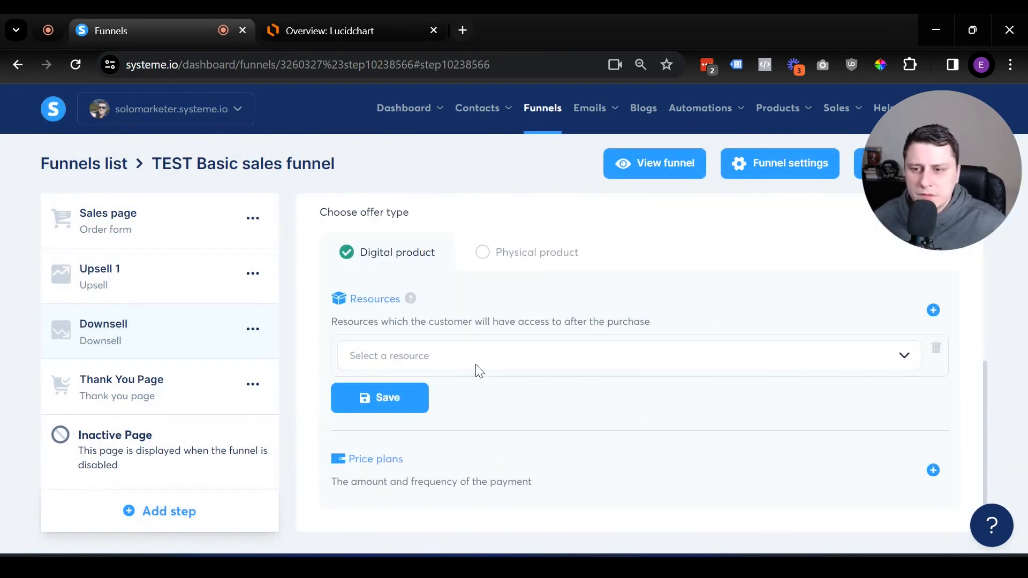
click(464, 357)
click(397, 385)
click(406, 396)
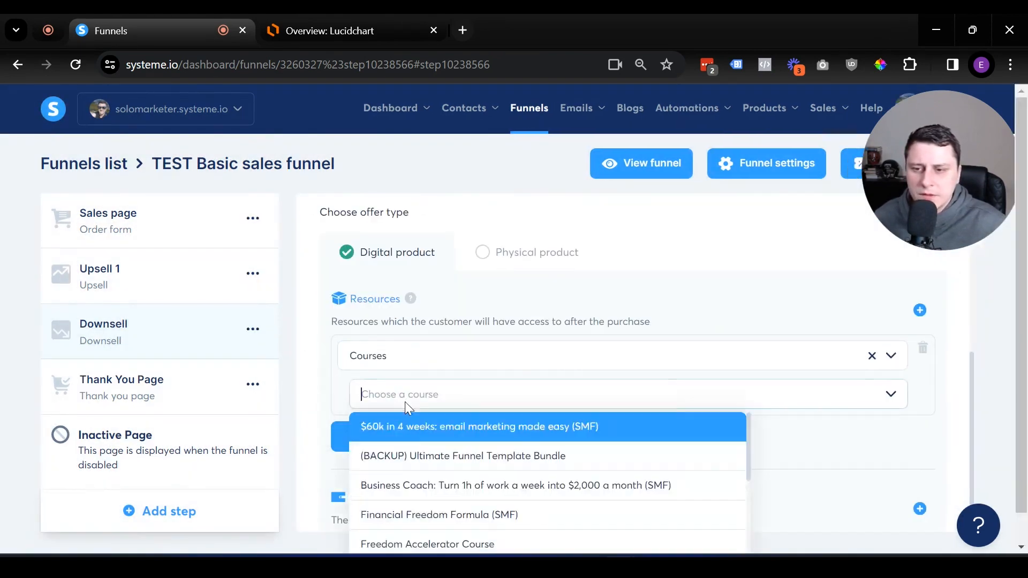
click(460, 313)
click(429, 442)
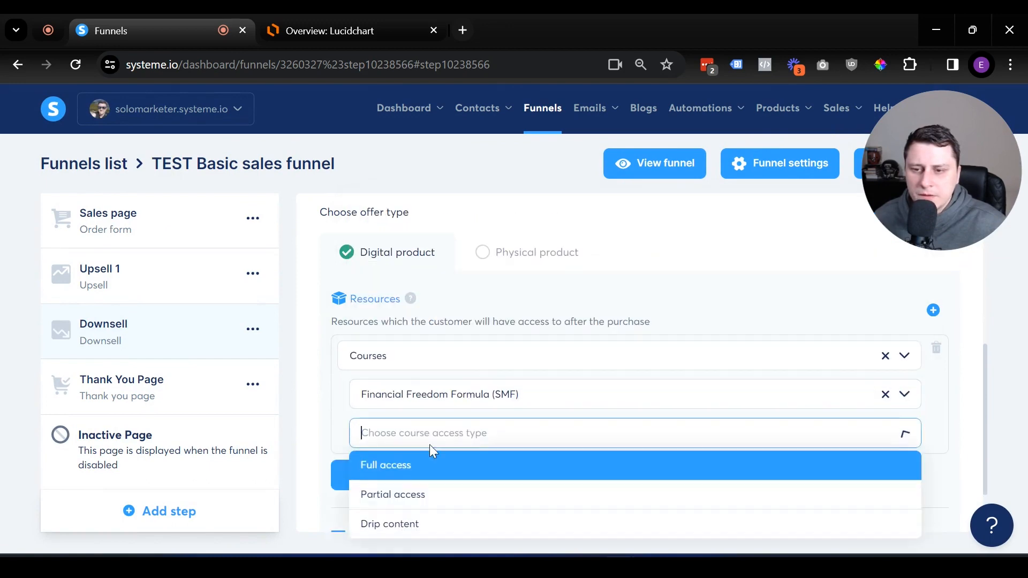
click(427, 461)
scroll(456, 455, down, 3)
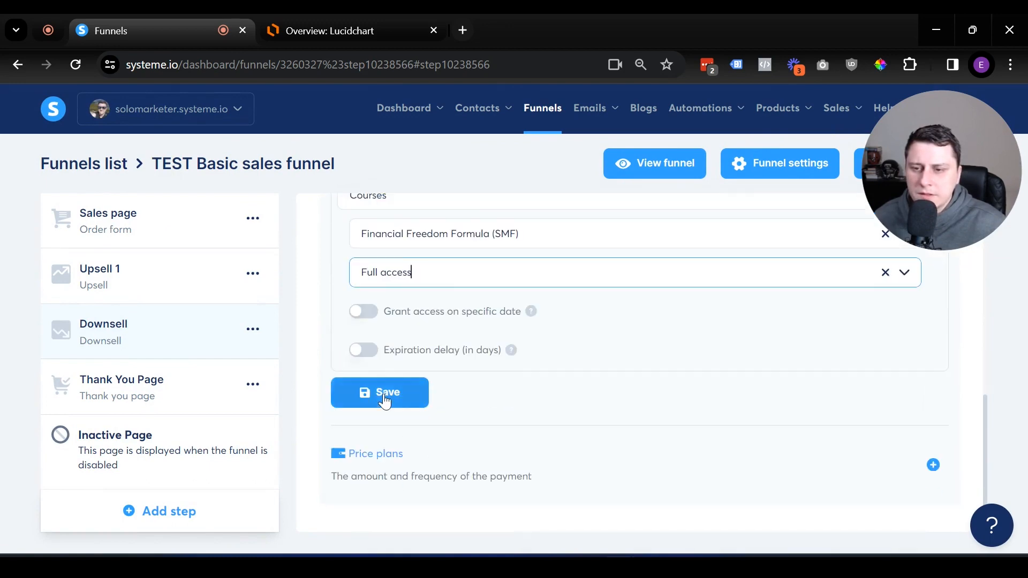
click(384, 395)
scroll(544, 429, up, 5)
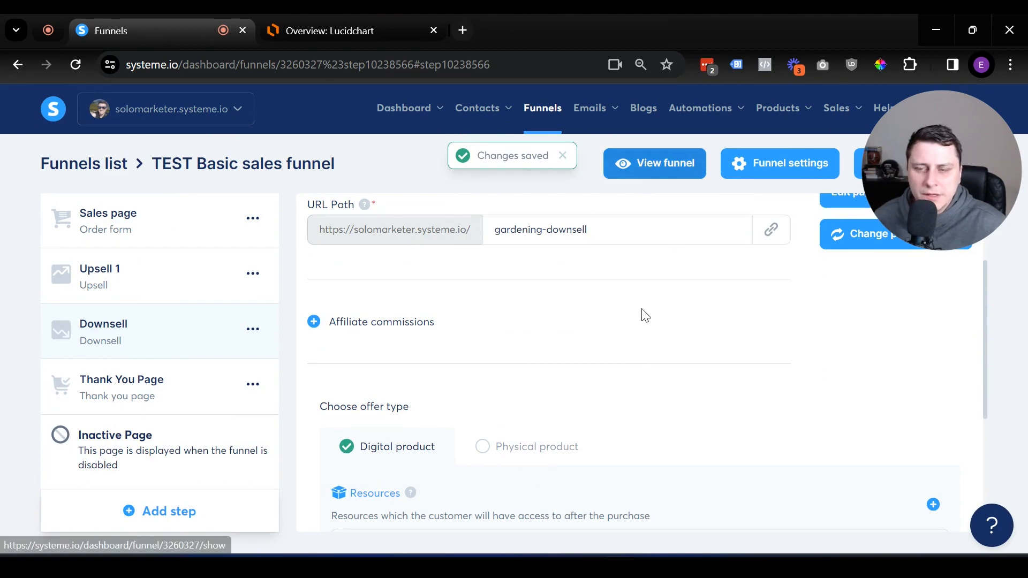
- Add a price plan to the downsell offer, choosing to create a new one instead of using an existing plan
scroll(610, 348, down, 5)
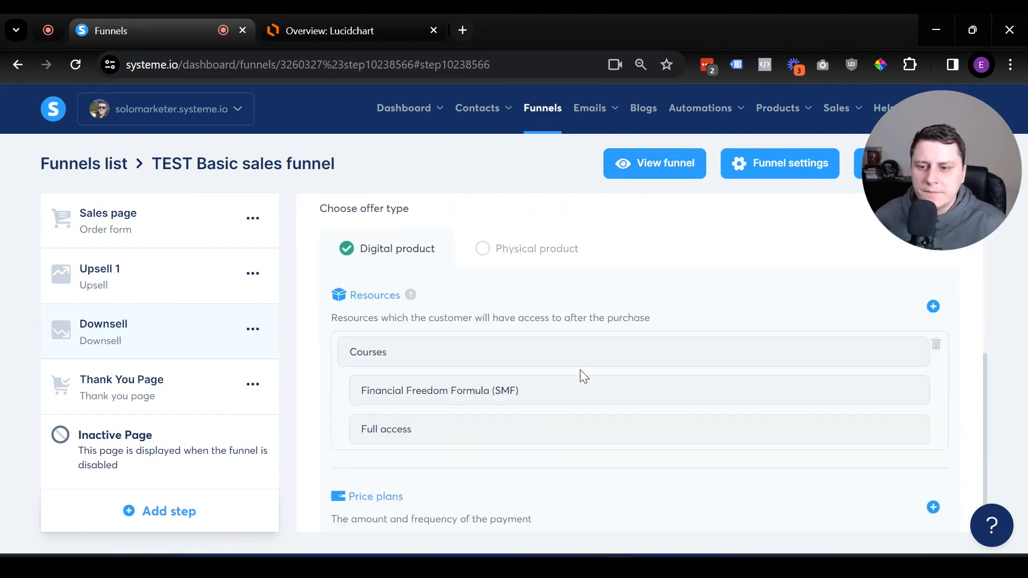
click(933, 466)
scroll(710, 408, down, 2)
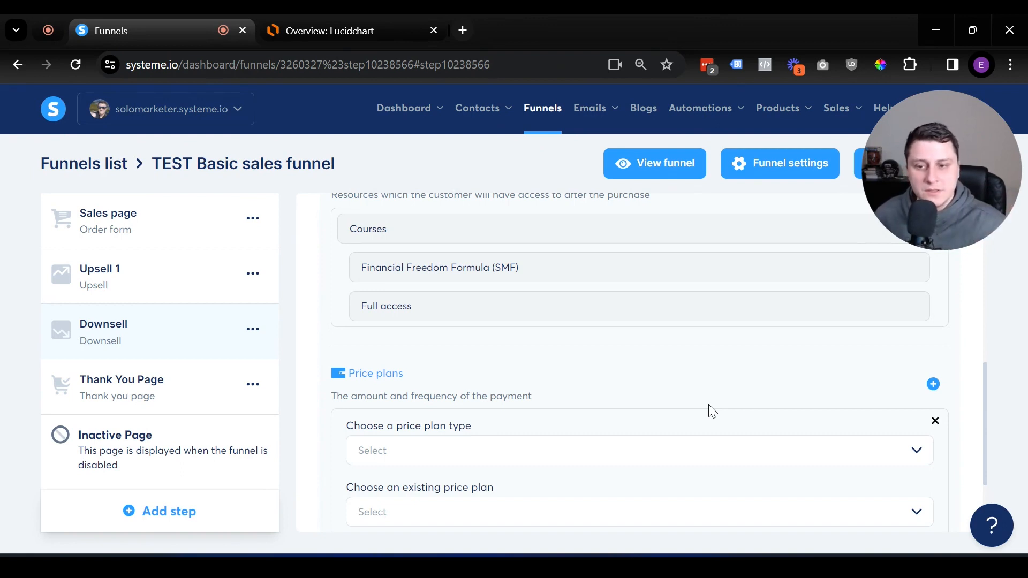
scroll(656, 383, down, 1)
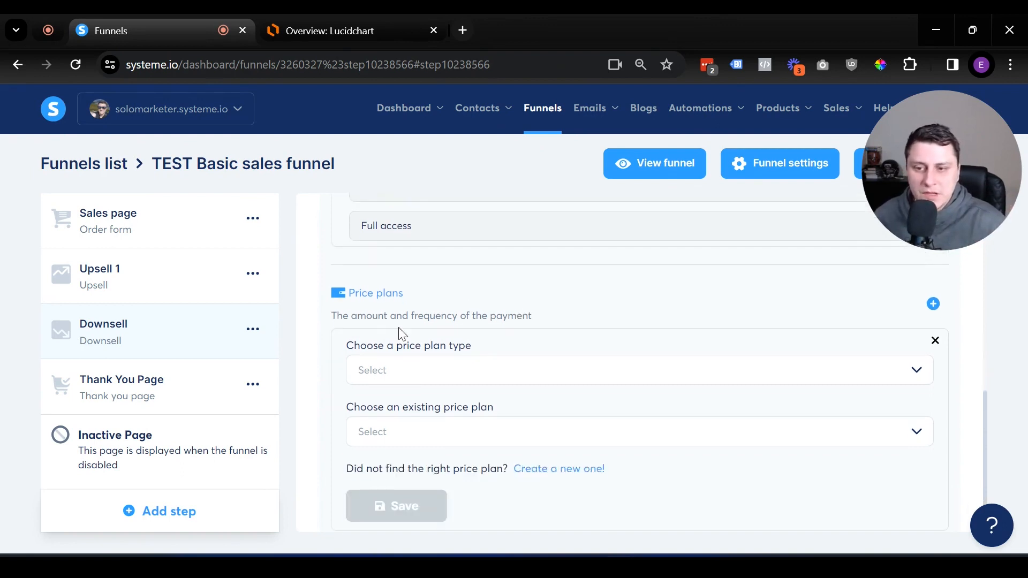
click(419, 375)
click(445, 372)
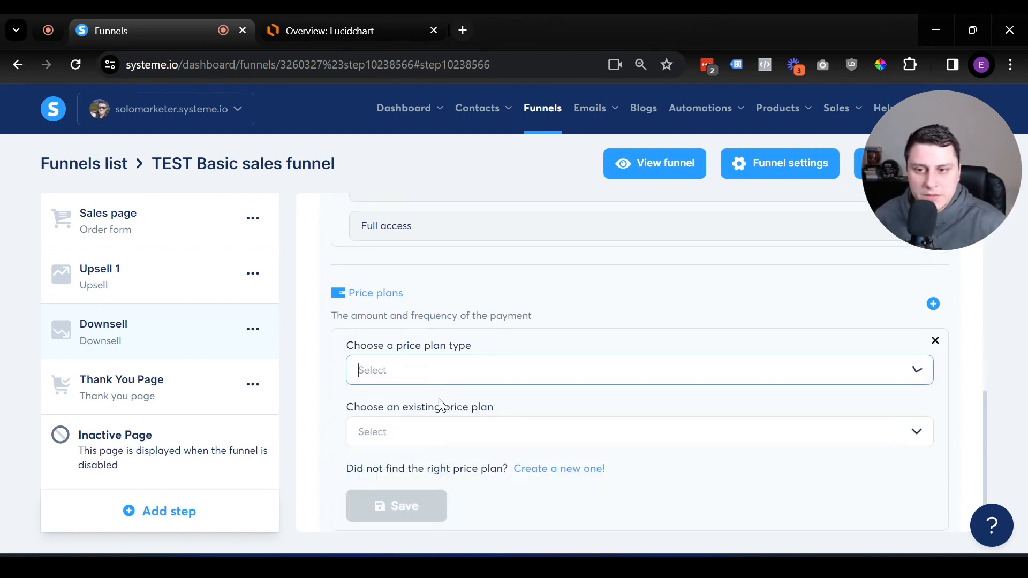
click(575, 471)
scroll(497, 418, down, 1)
- Name the price plan "3 payments of $67" for both the order form and the dashboard
click(423, 291)
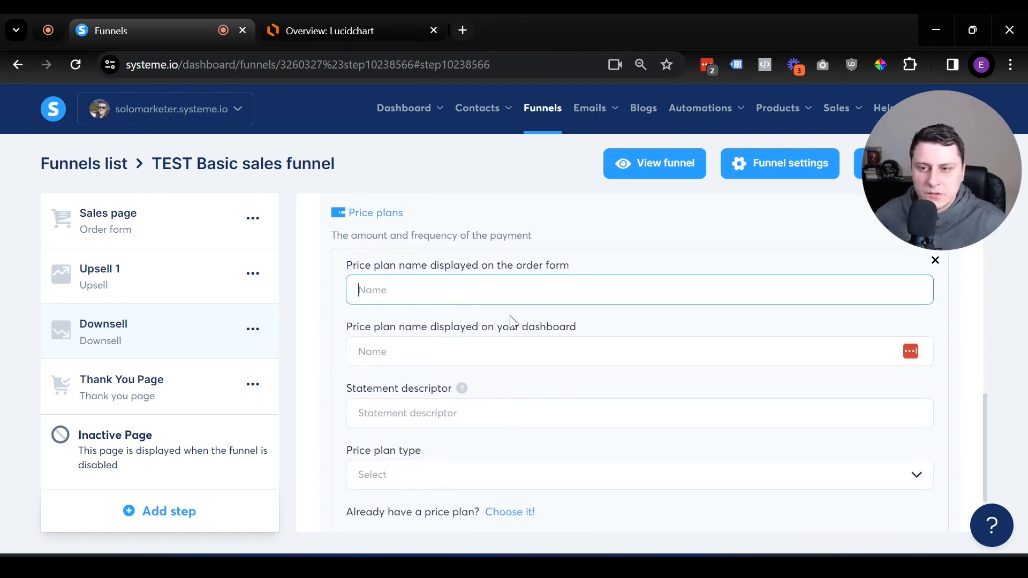
text(3 )
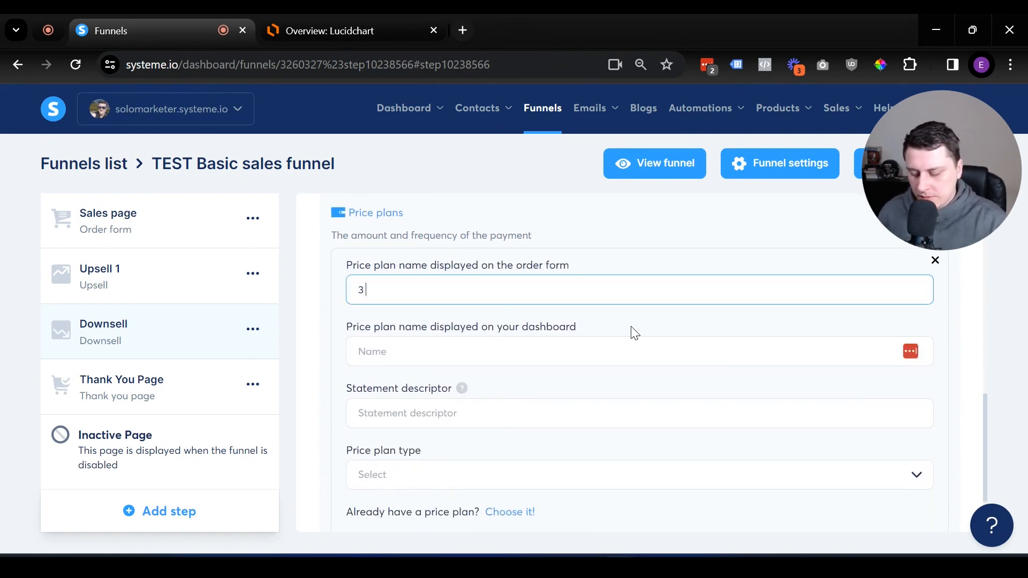
text(payments of $67)
key(ctrl+a)
key(ctrl+c)
key(Tab)
key(ctrl+v)
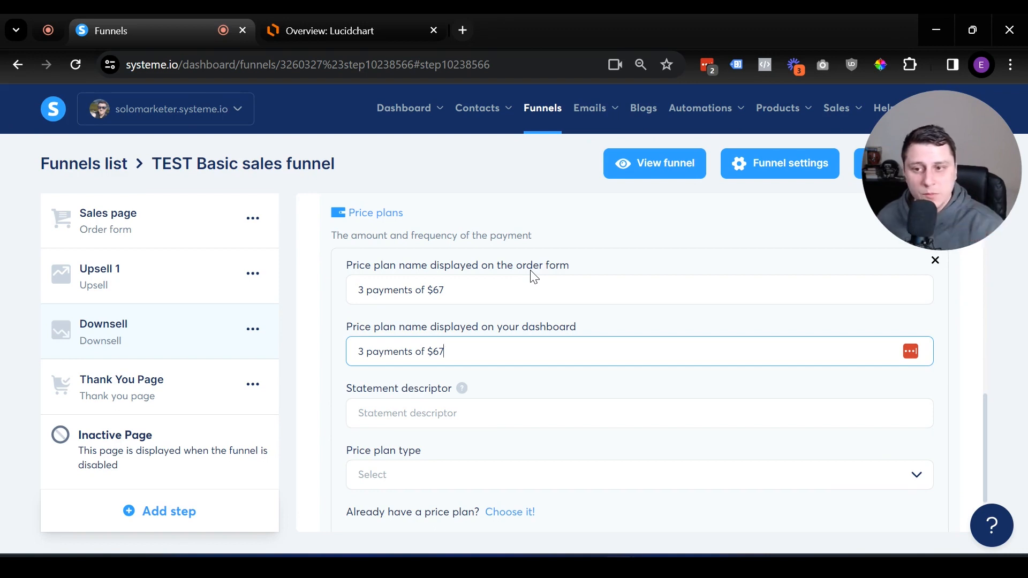
- Set the statement descriptor to "Gardening course" and the price plan type to Payment plan
click(476, 424)
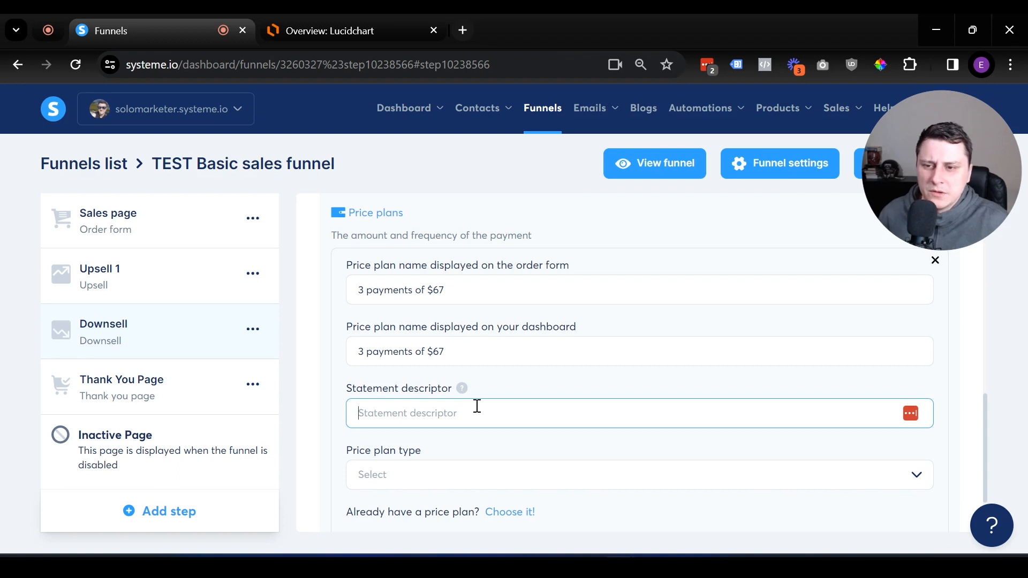
text(Ga)
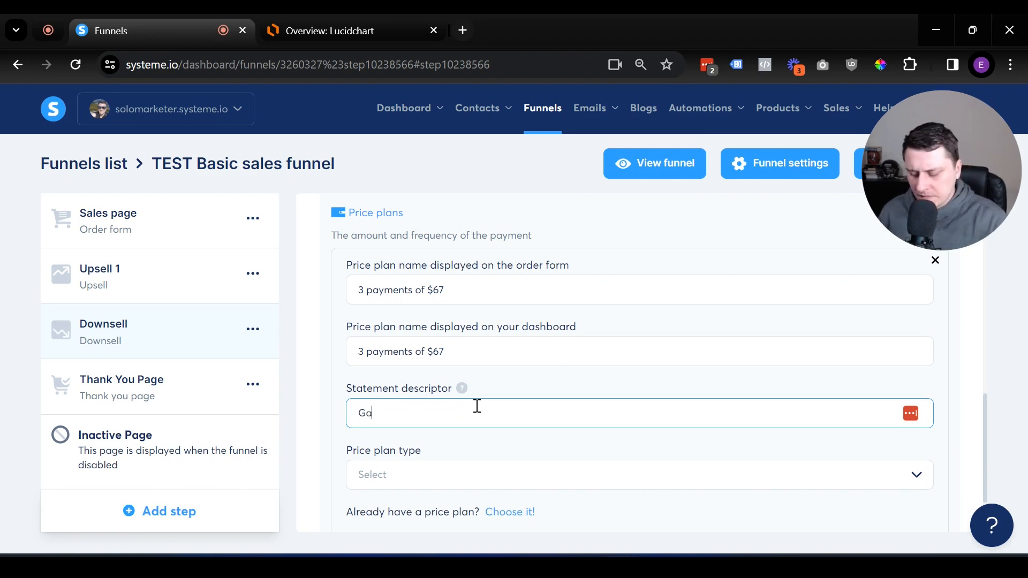
text(rdening course)
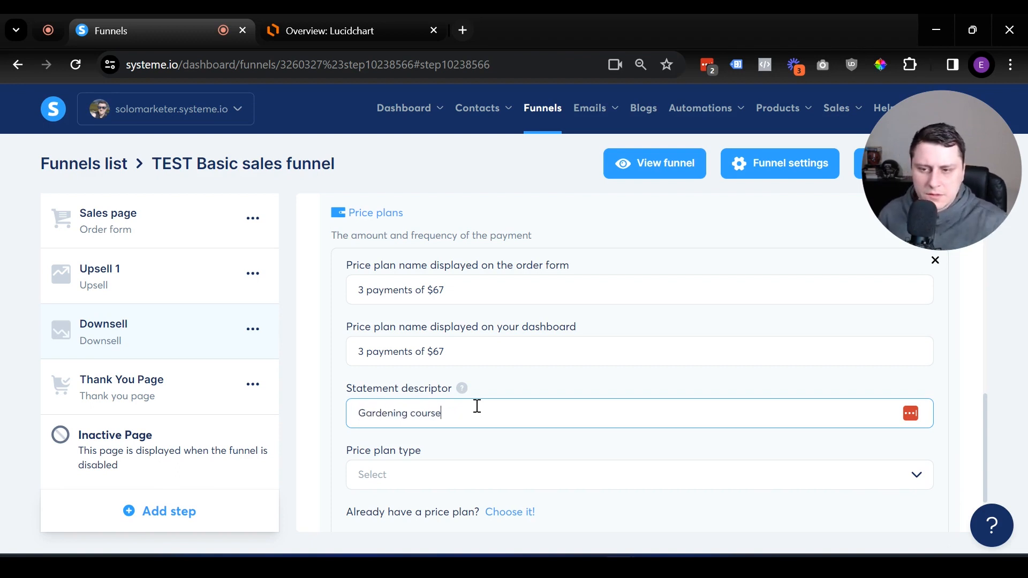
scroll(474, 461, down, 2)
click(485, 399)
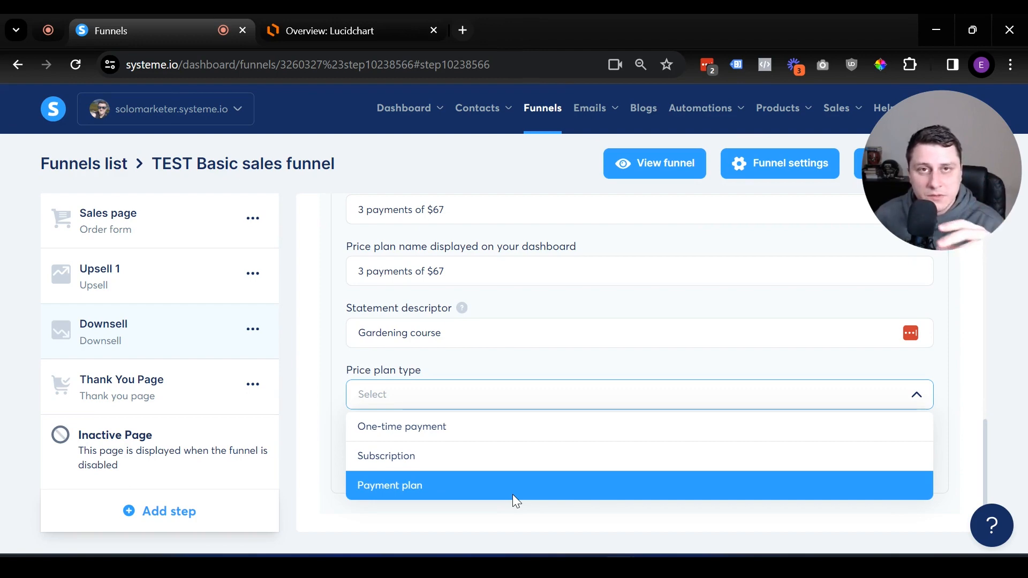
click(491, 486)
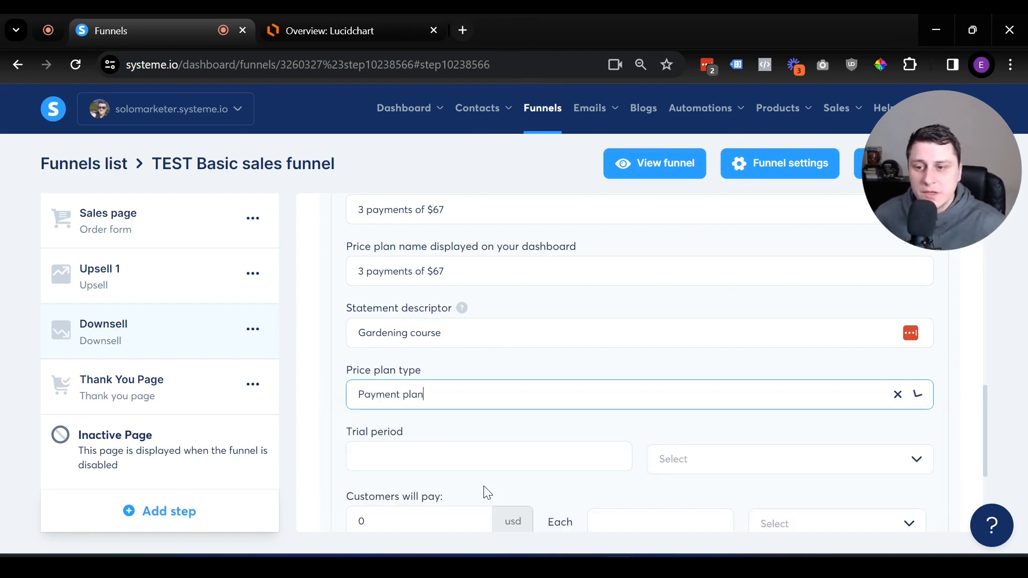
- Set the payment plan's trial period to 0
click(498, 450)
text(0)
scroll(500, 442, down, 2)
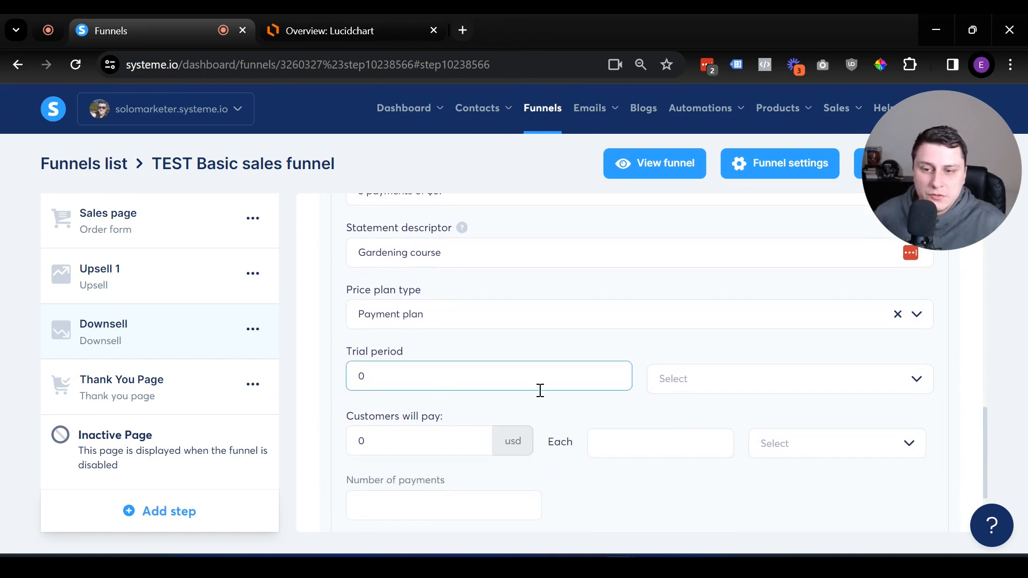
click(707, 385)
click(716, 385)
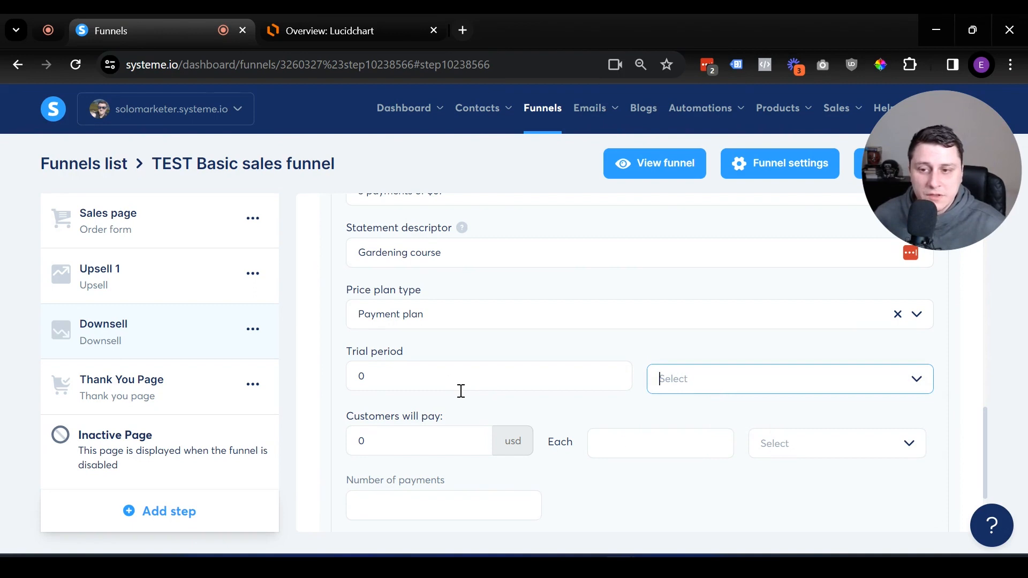
- Set customers to pay 67 USD each 1 month, with 3 as the number of payments
scroll(452, 382, down, 2)
double_click(412, 363)
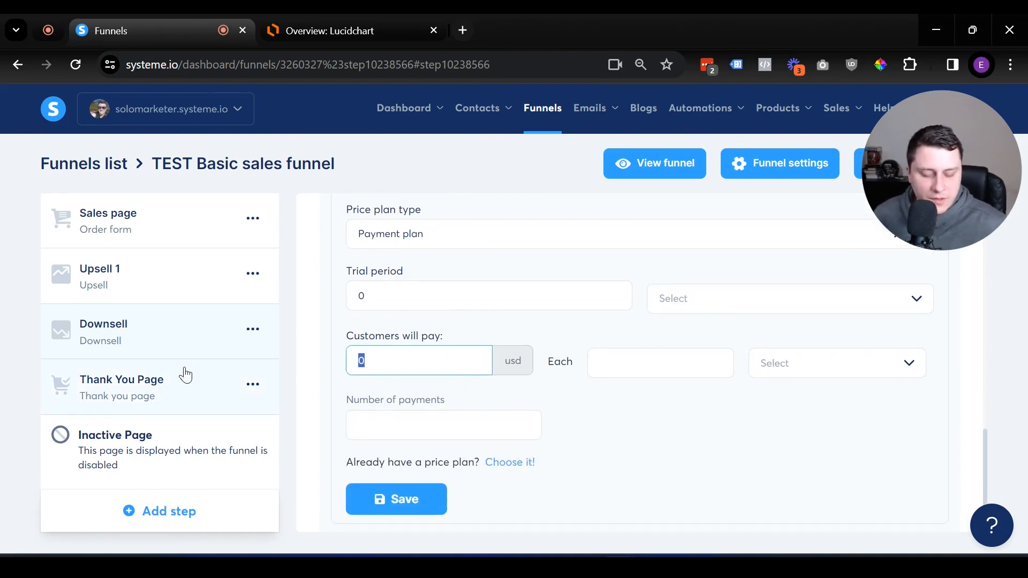
text(67)
click(626, 362)
text(1)
click(840, 364)
click(766, 423)
click(479, 426)
text(3)
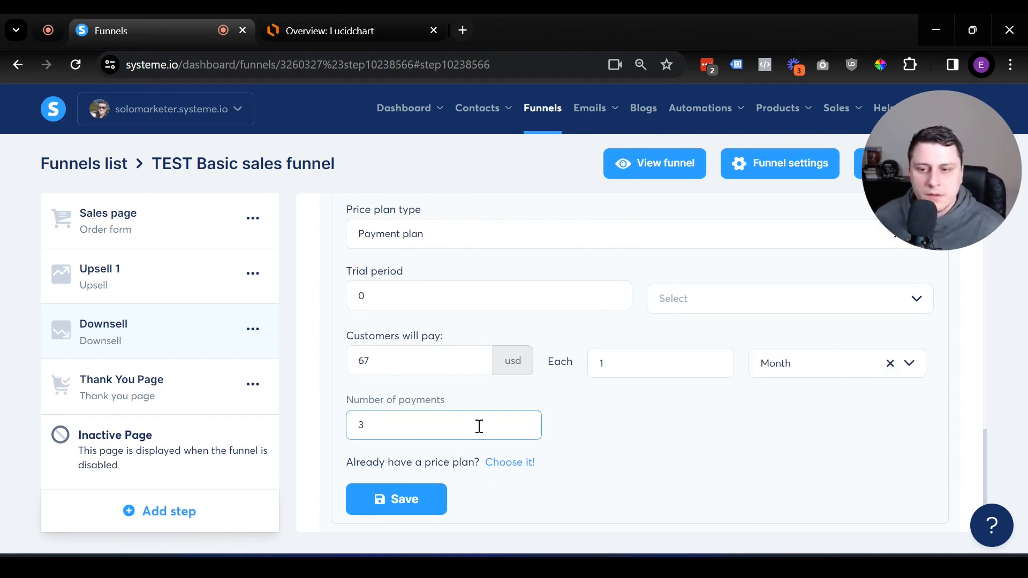
drag(418, 423, 332, 433)
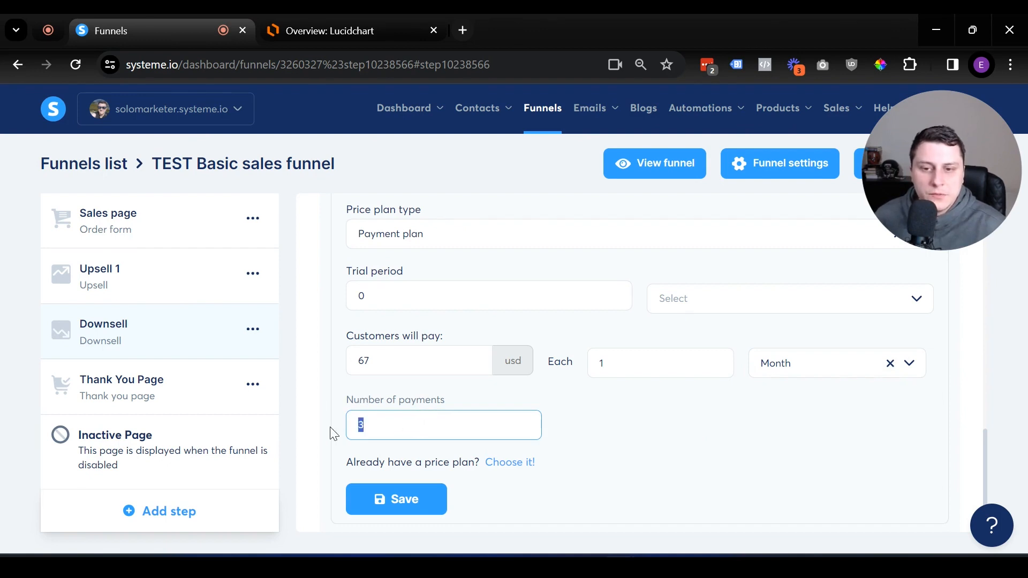
drag(637, 369, 579, 365)
drag(450, 368, 340, 363)
click(689, 477)
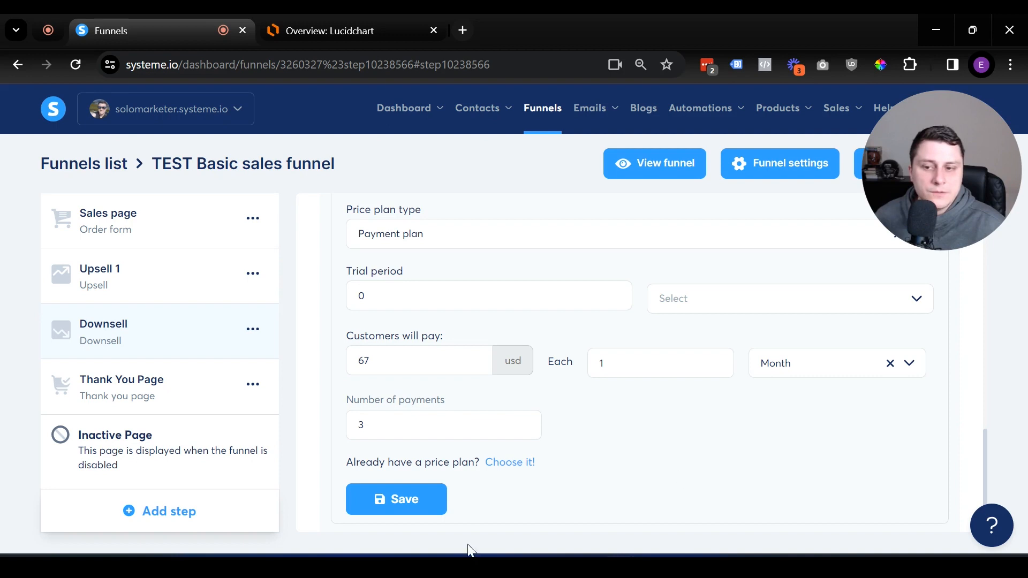
- Set the trial period's unit to Year and save the price plan
click(419, 499)
click(743, 299)
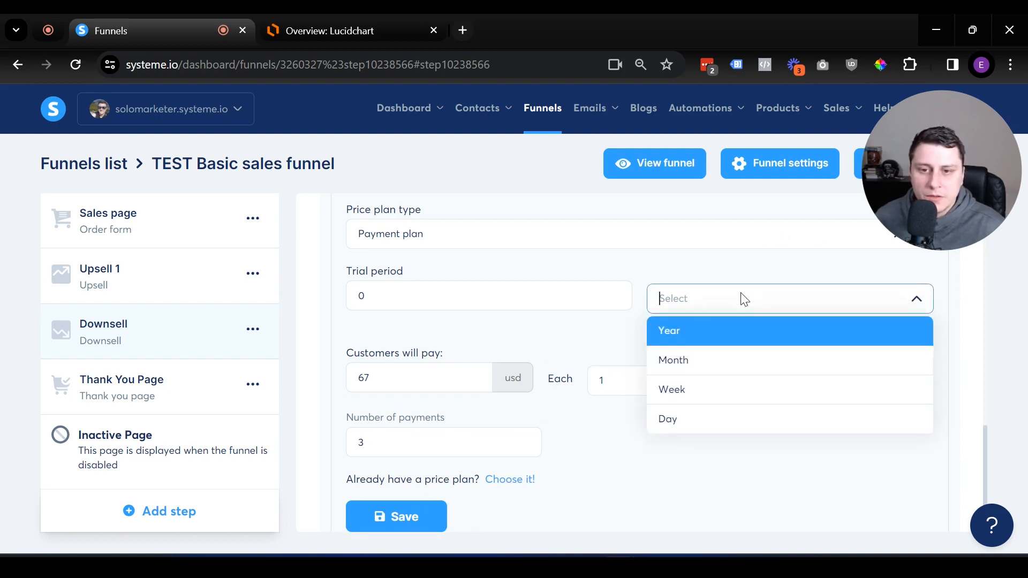
click(672, 337)
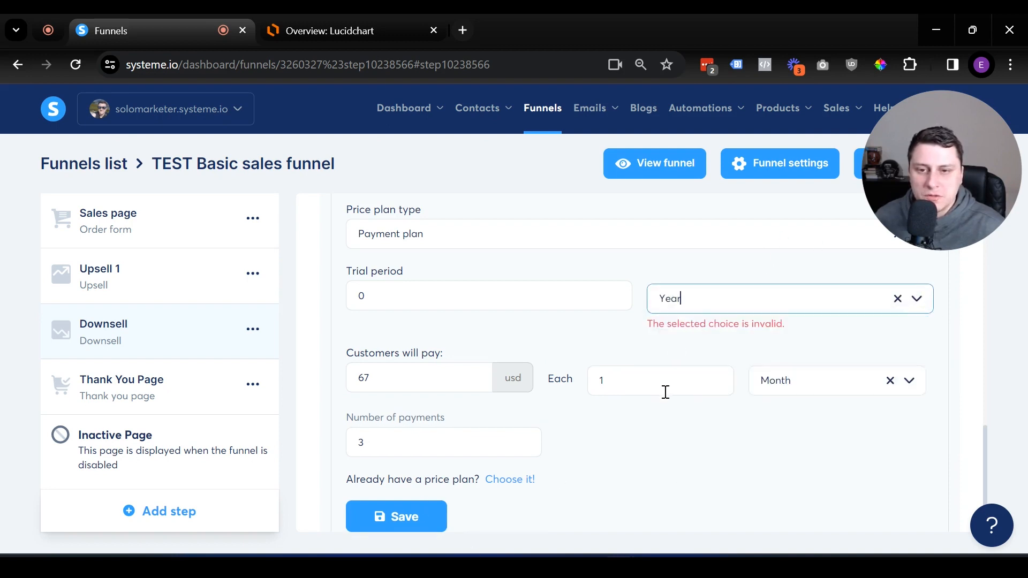
click(418, 457)
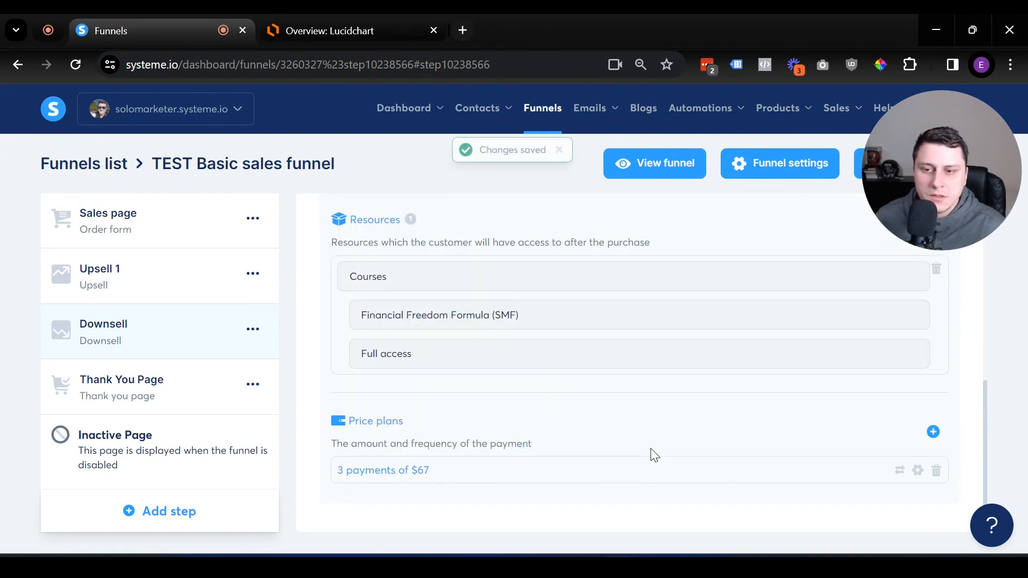
mouse_move(401, 472)
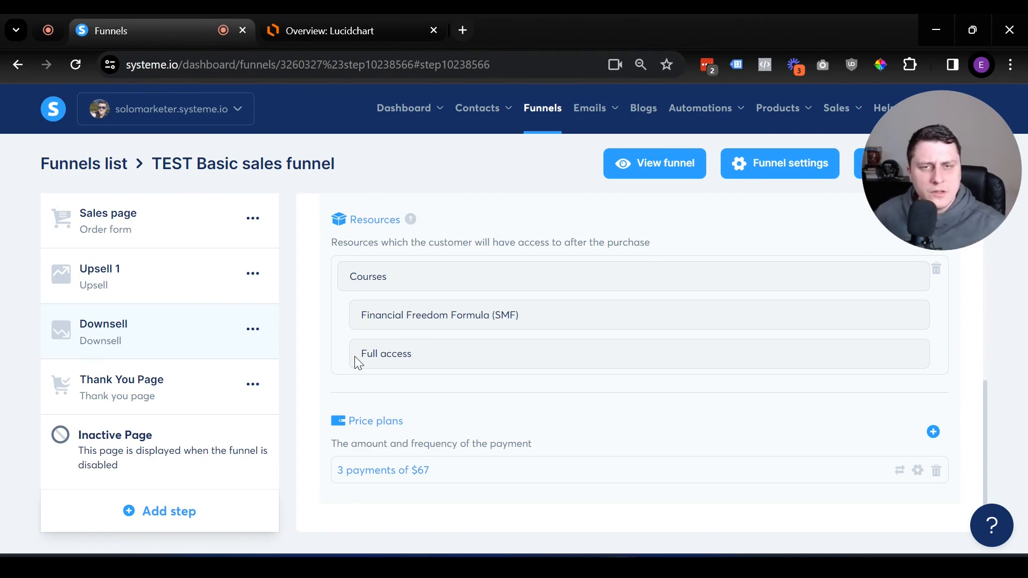
scroll(374, 431, up, 5)
scroll(371, 432, down, 5)
scroll(368, 431, up, 5)
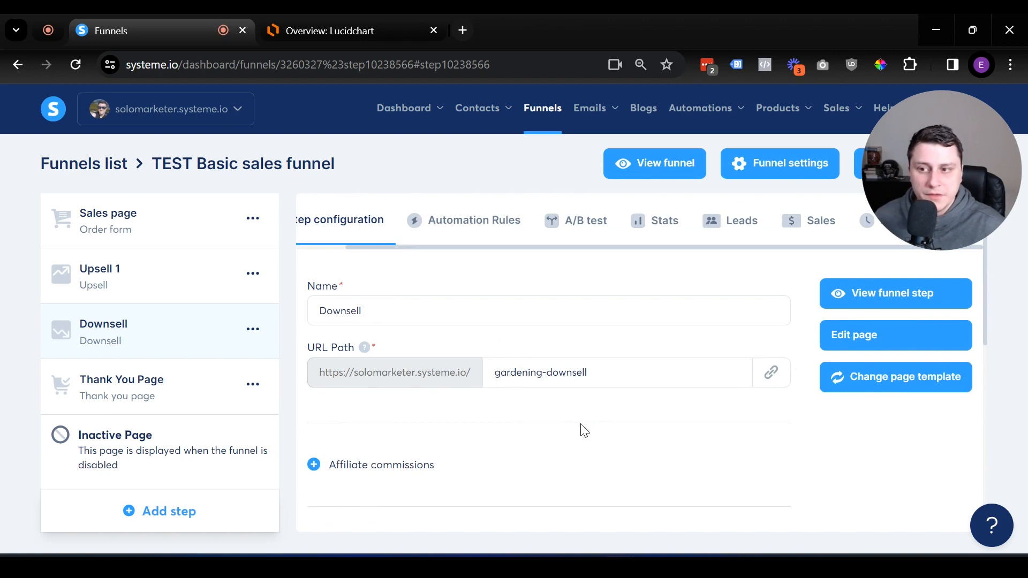